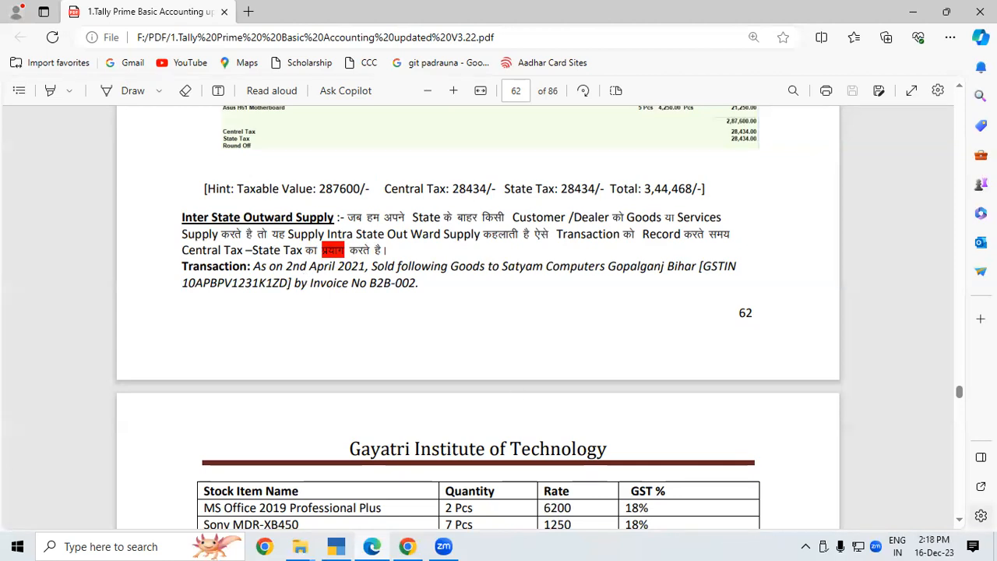
Review the inter-state supply exercise in the PDF and switch to TallyPrime to set the voucher type to SALES (B2B) with class SALES INTERSTATE.
{"action": "left_click", "coordinate": [961, 525]}
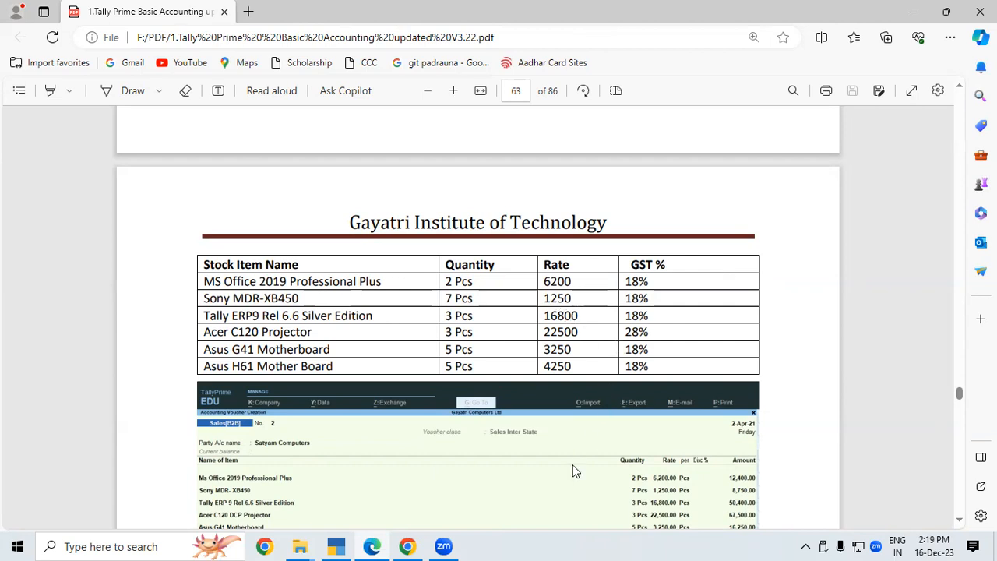
{"action": "mouse_move", "coordinate": [335, 546]}
{"action": "scroll", "coordinate": [959, 93], "scroll_direction": "up", "scroll_amount": 3}
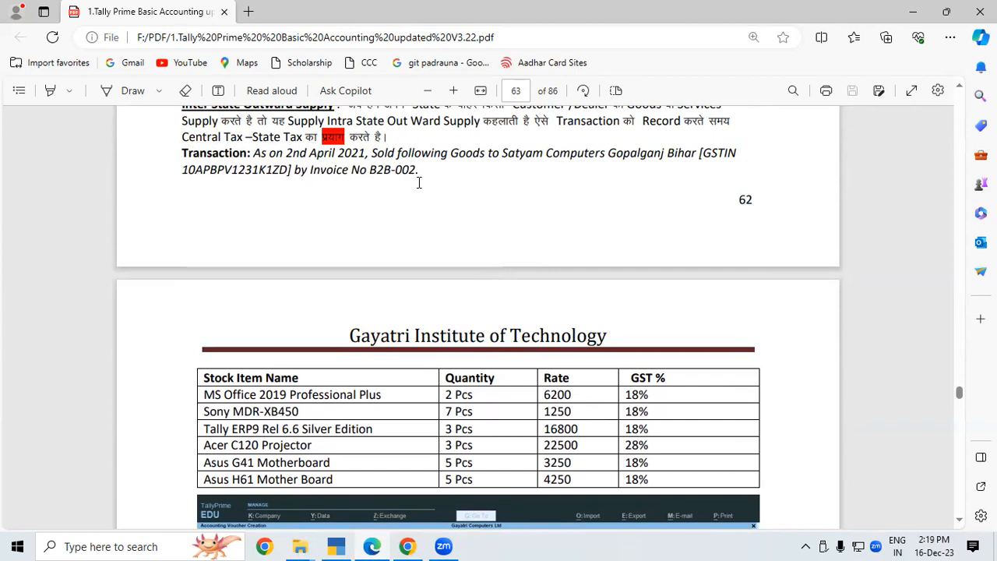
{"action": "left_click", "coordinate": [347, 543]}
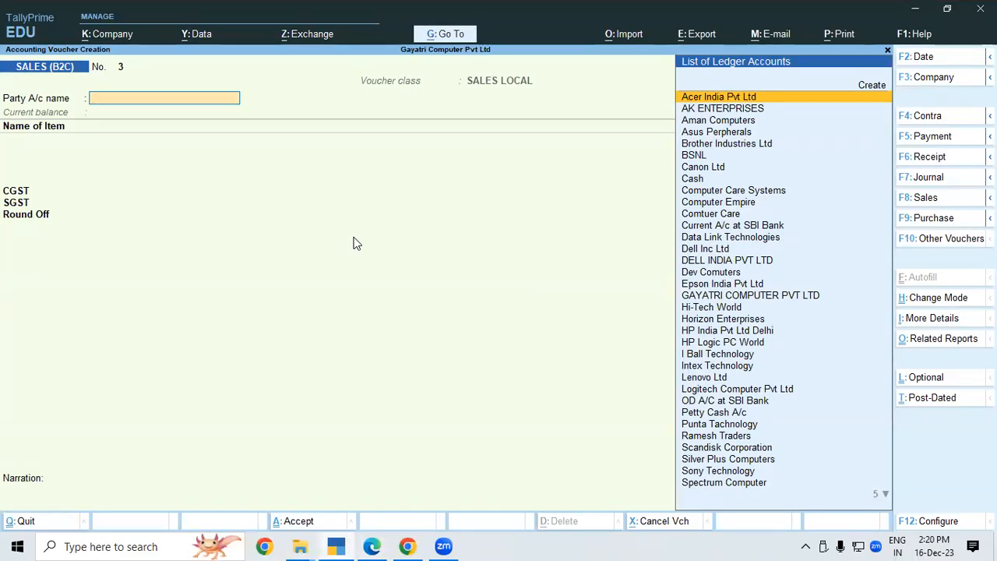
{"action": "key", "text": "F8"}
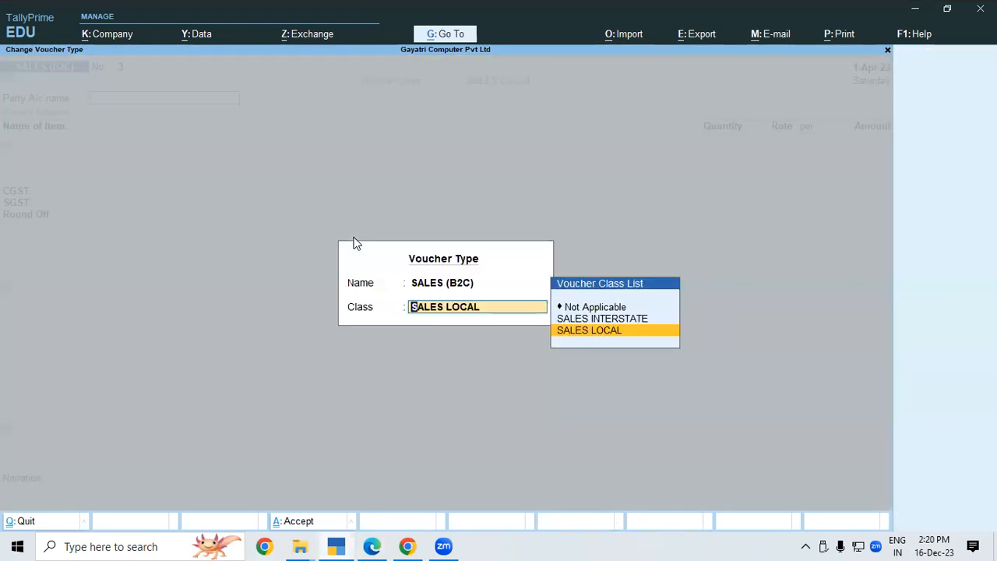
{"action": "key", "text": "BackSpace"}
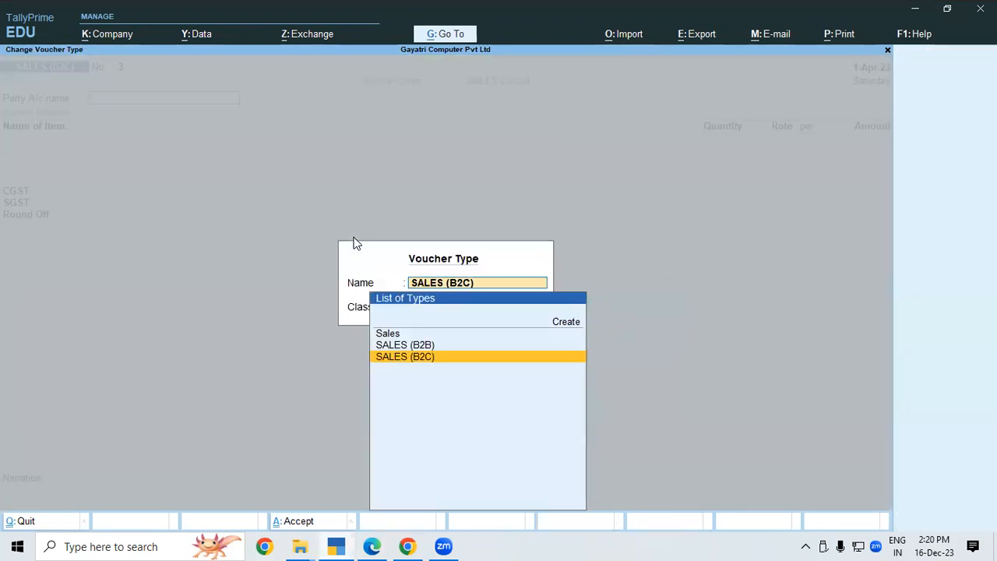
{"action": "key", "text": "Up"}
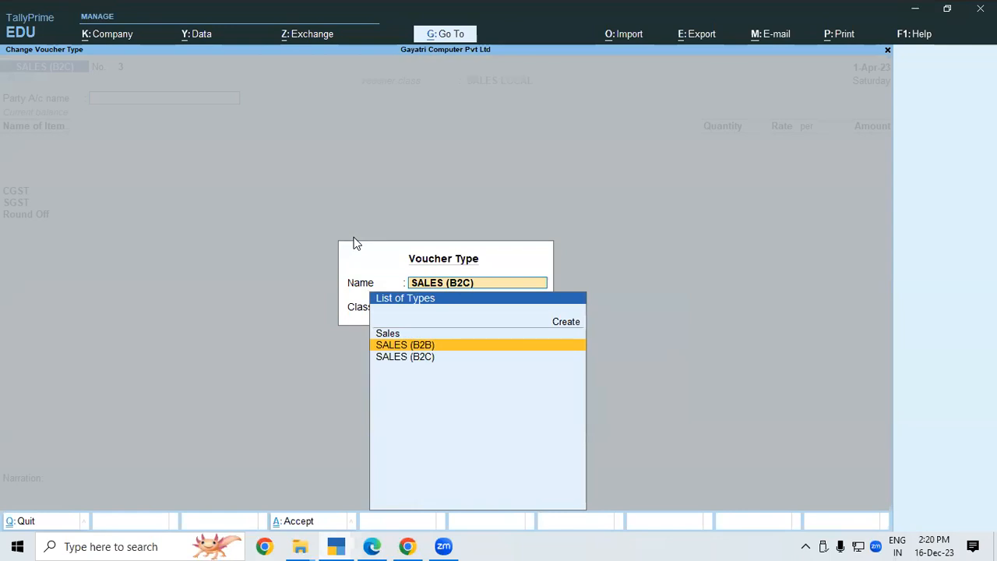
{"action": "key", "text": "Return"}
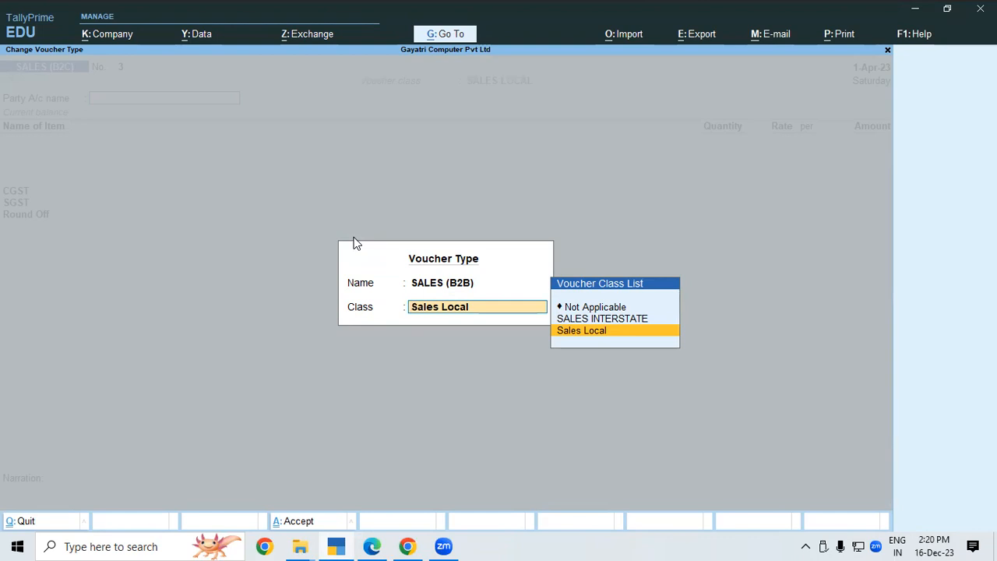
{"action": "key", "text": "Up"}
{"action": "key", "text": "Return"}
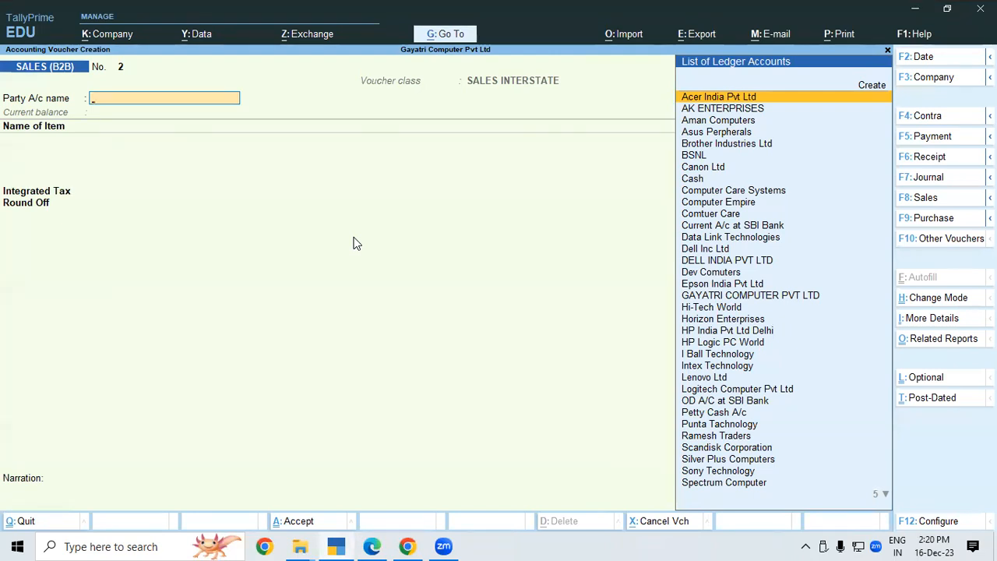
Create a new party ledger named Satyam Computer from the voucher's party field, grouped under Sundry Debtors.
{"action": "type", "text": "s"}
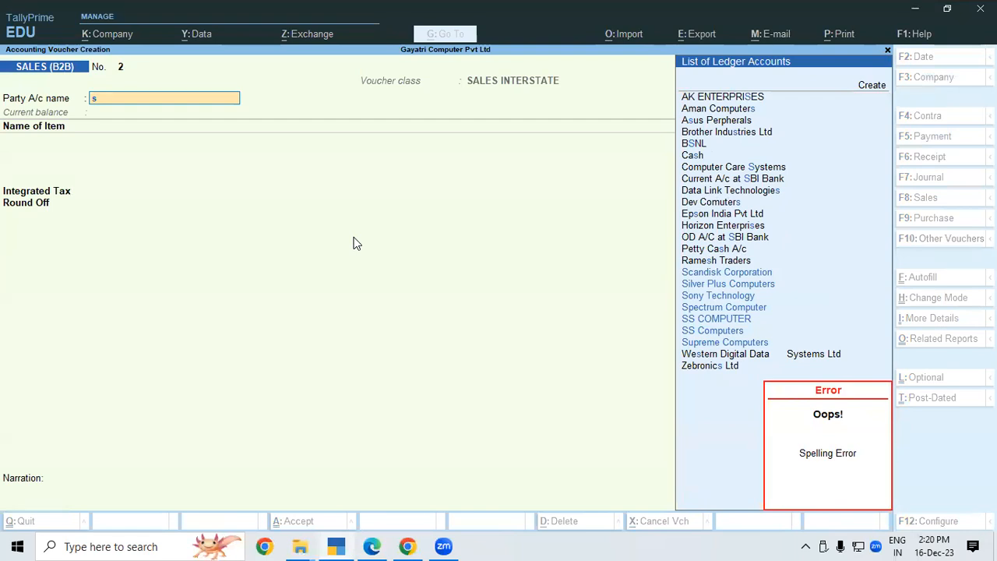
{"action": "key", "text": "alt+c"}
{"action": "type", "text": "Satyam Compu"}
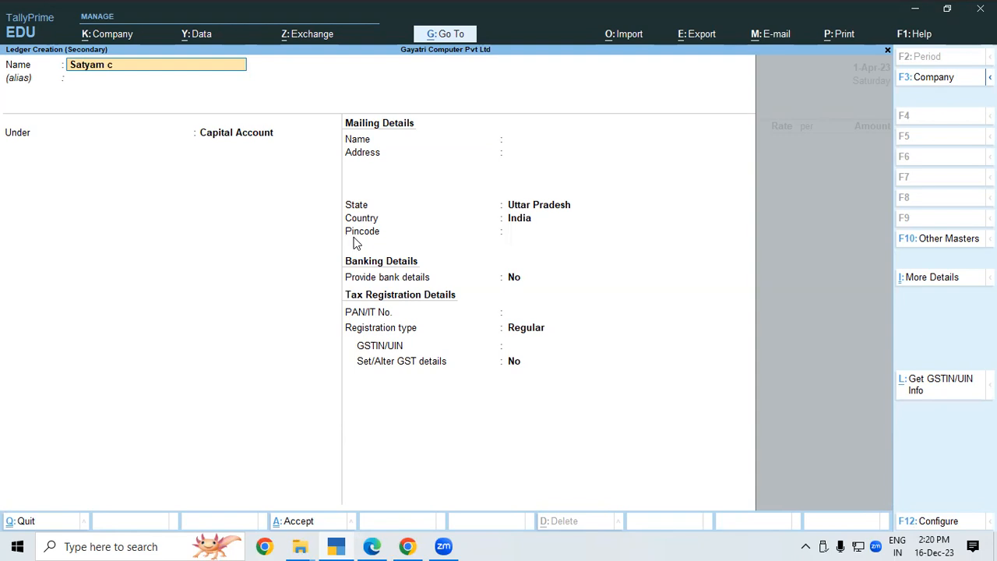
{"action": "type", "text": "ter"}
{"action": "key", "text": "Return"}
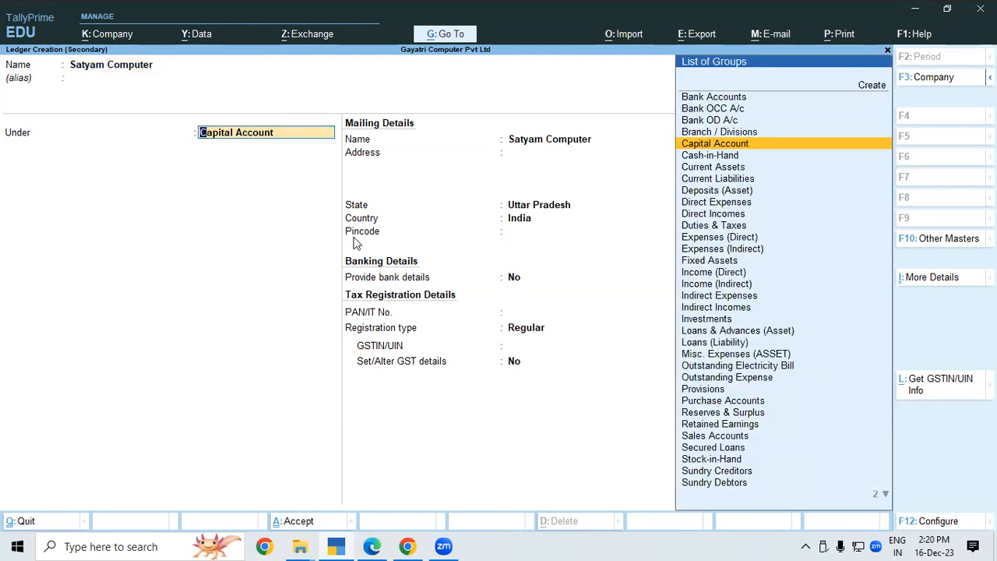
{"action": "type", "text": "Sundry"}
{"action": "key", "text": "Down"}
{"action": "key", "text": "Down"}
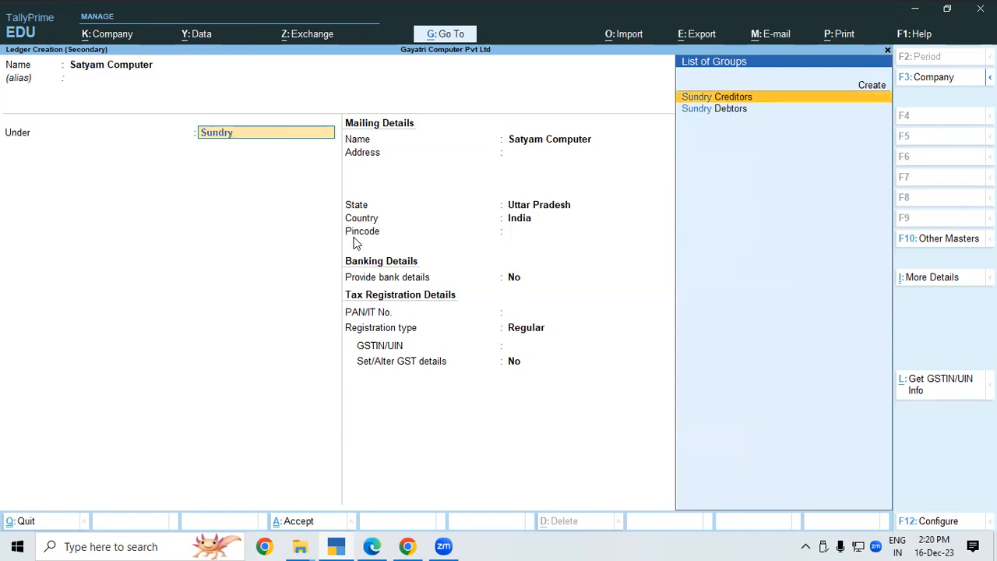
{"action": "key", "text": "Return"}
{"action": "key", "text": "Return"}
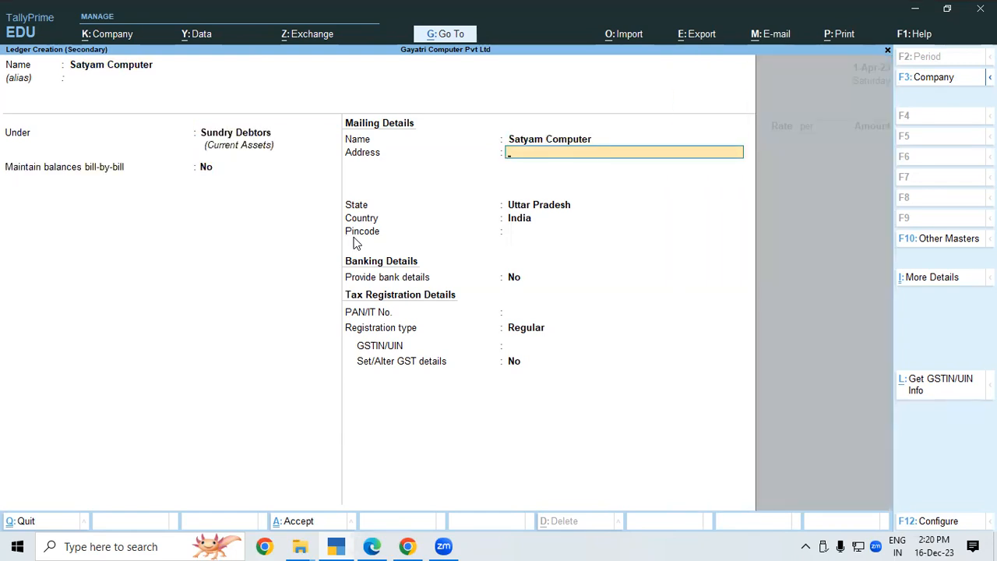
Fill in the ledger's mailing address and set its state to Bihar.
{"action": "type", "text": "Gopalganj Bihar"}
{"action": "key", "text": "Return"}
{"action": "key", "text": "Return"}
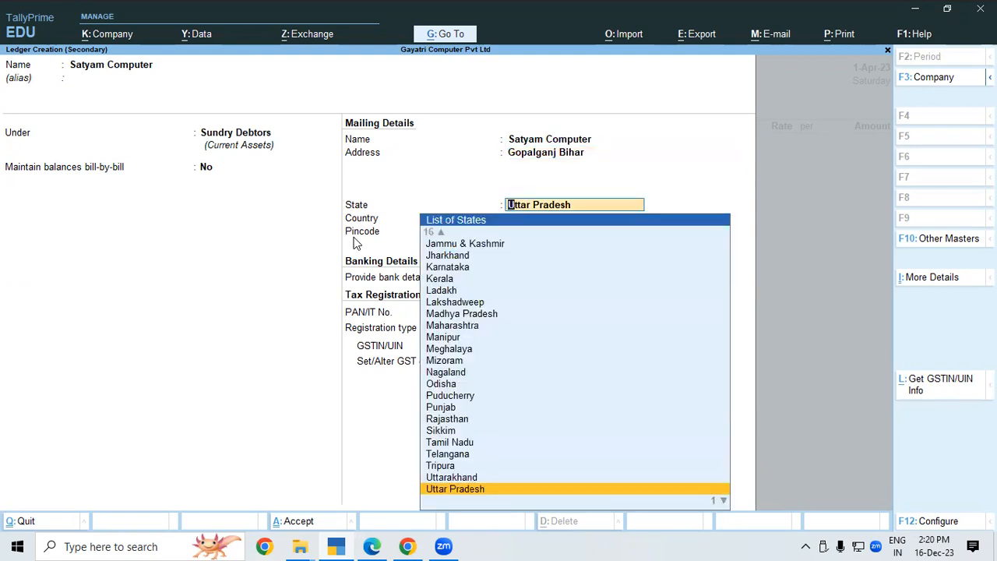
{"action": "type", "text": "Bihar"}
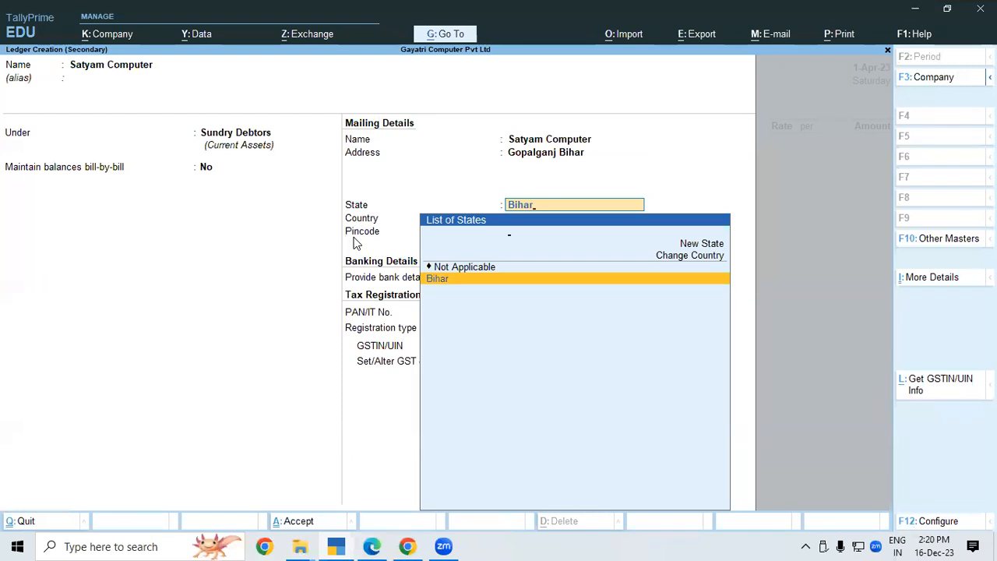
{"action": "key", "text": "Return"}
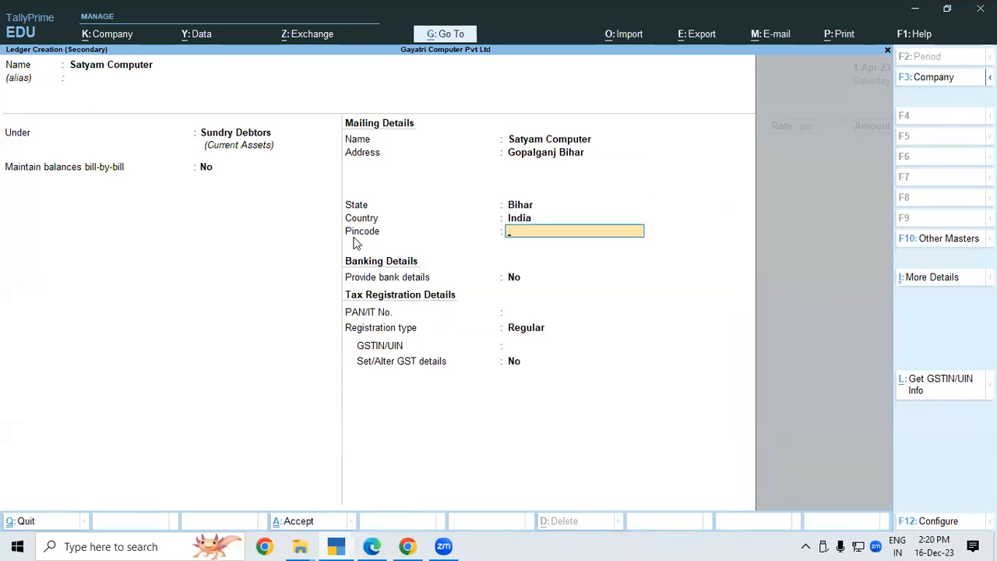
Enter the party's GSTIN with the Regular registration type and save the Satyam Computer ledger.
{"action": "key", "text": "Return"}
{"action": "key", "text": "Return"}
{"action": "key", "text": "Return"}
{"action": "key", "text": "Return"}
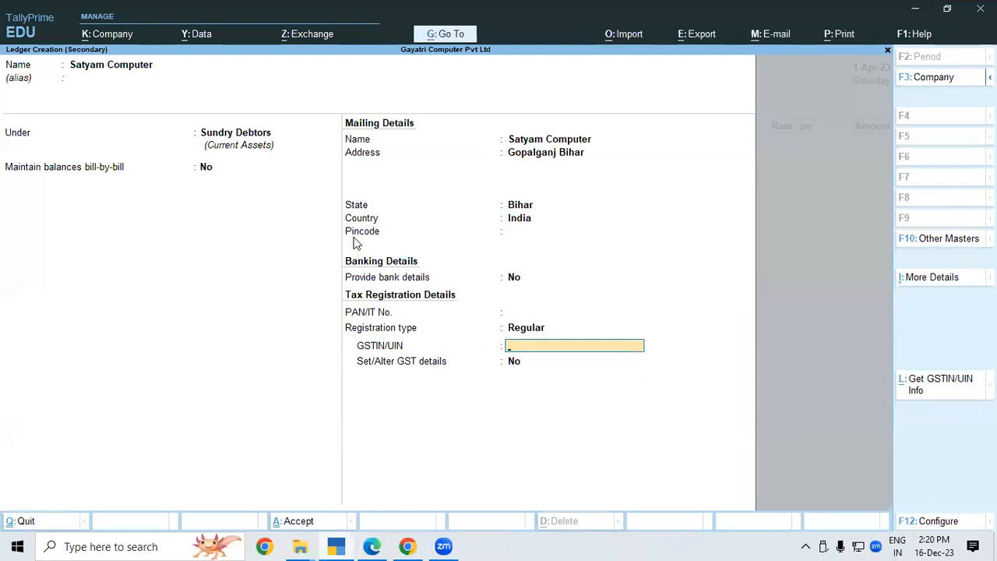
{"action": "type", "text": "01APBPV1231K1ZD"}
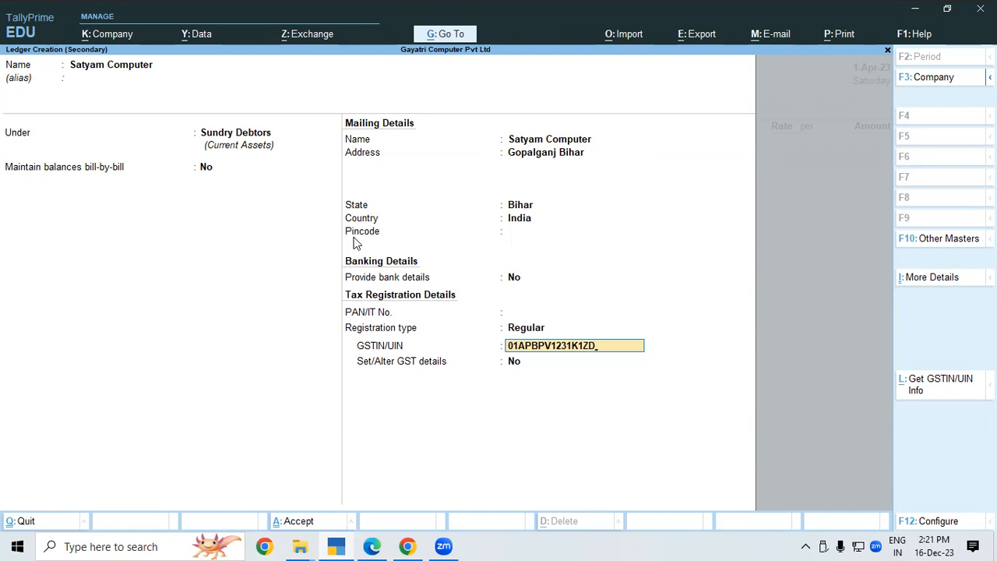
{"action": "key", "text": "Return"}
{"action": "key", "text": "Return"}
{"action": "key", "text": "Return"}
Accept the voucher's party details with Satyam Computer as both buyer and consignee and Bihar as the place of supply.
{"action": "key", "text": "Return"}
{"action": "key", "text": "Return"}
{"action": "key", "text": "Return"}
{"action": "key", "text": "Return"}
{"action": "key", "text": "Return"}
{"action": "key", "text": "Return"}
{"action": "key", "text": "Return"}
{"action": "key", "text": "Return"}
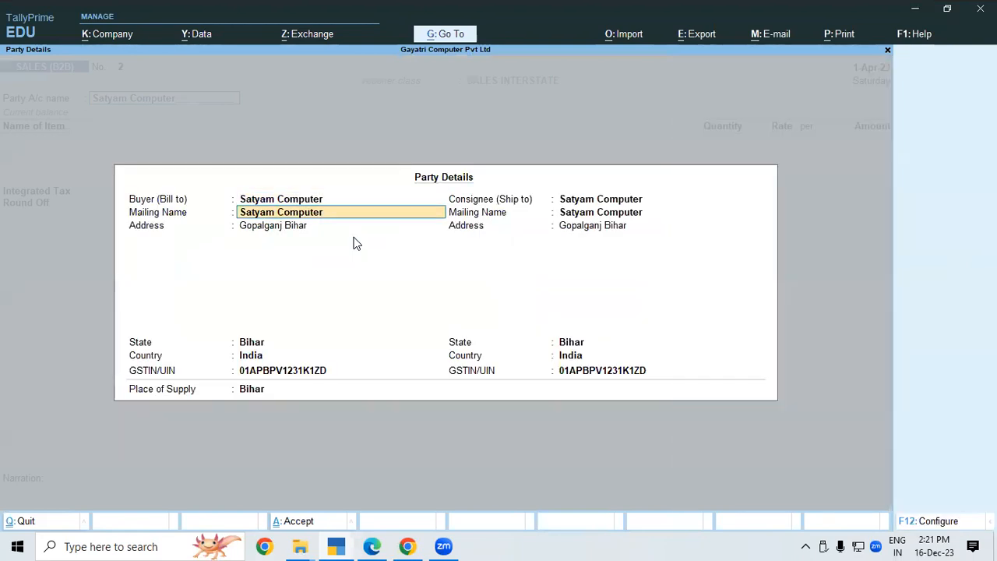
{"action": "key", "text": "Return"}
{"action": "key", "text": "Return"}
{"action": "key", "text": "Return"}
{"action": "key", "text": "Return"}
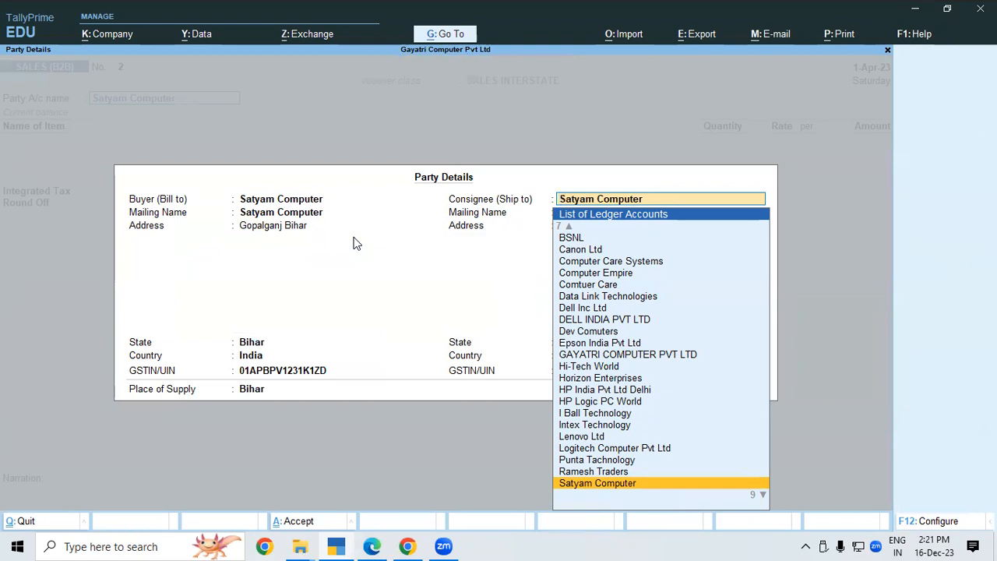
{"action": "key", "text": "Return"}
{"action": "key", "text": "Return"}
{"action": "key", "text": "Return"}
{"action": "key", "text": "Return"}
{"action": "key", "text": "Return"}
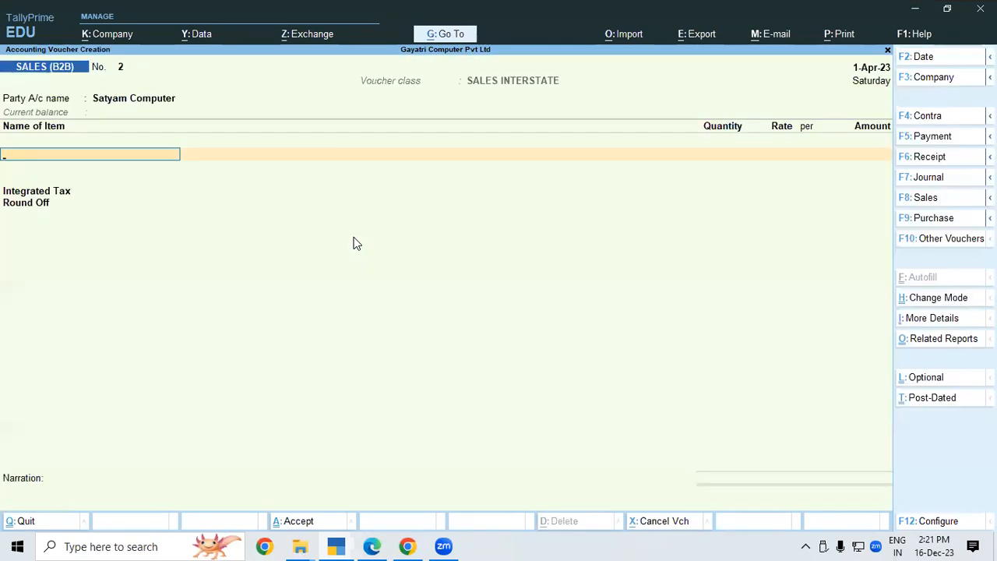
Copy the item name MS Office 2019 Professional Plus from the PDF table and try to paste it as the TallyPrime voucher's first item.
{"action": "left_click", "coordinate": [373, 546]}
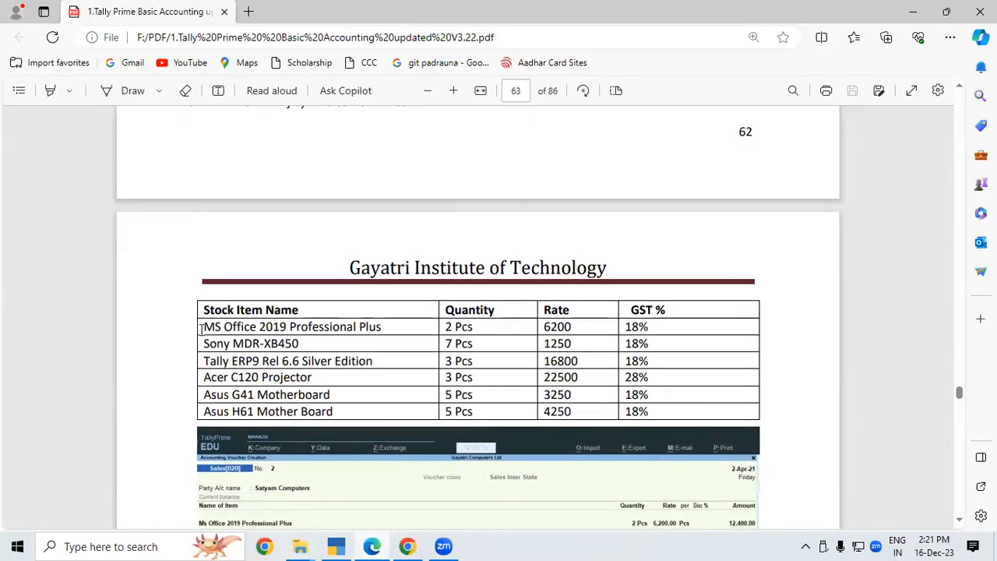
{"action": "left_click_drag", "start_coordinate": [201, 327], "coordinate": [384, 343]}
{"action": "left_click", "coordinate": [386, 330]}
{"action": "left_click_drag", "start_coordinate": [204, 325], "coordinate": [429, 326]}
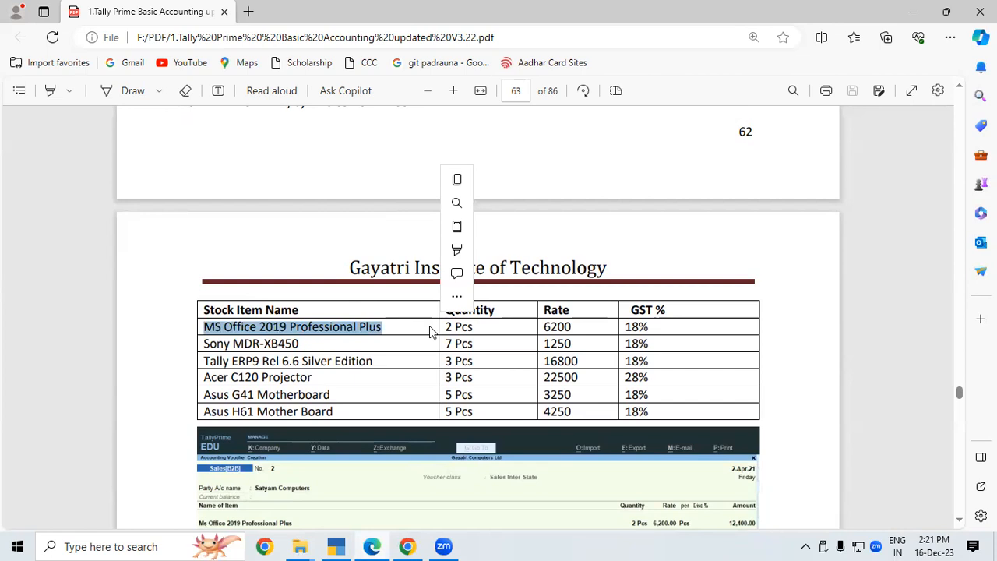
{"action": "key", "text": "ctrl+c"}
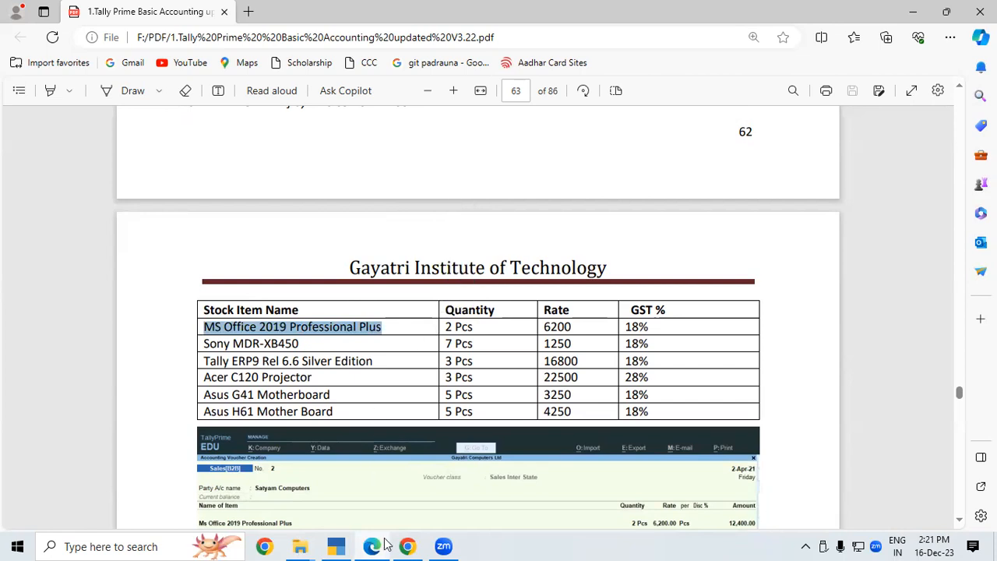
{"action": "left_click", "coordinate": [332, 545]}
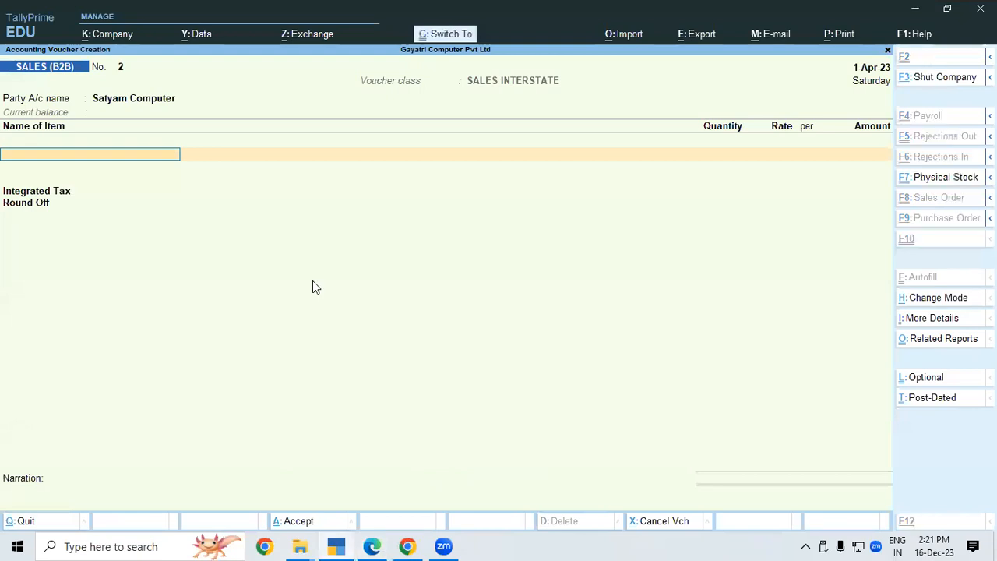
{"action": "key", "text": "ctrl+v"}
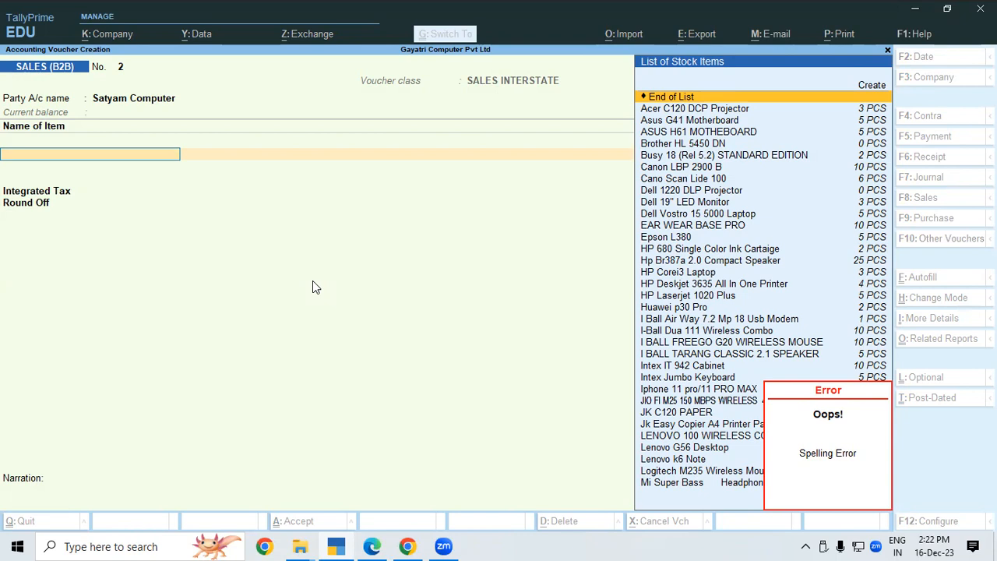
Add MS Office 2019 Professional Plus as the first item, 2 PCS from WAREHOUSE at a rate of 6200.
{"action": "type", "text": "Ms"}
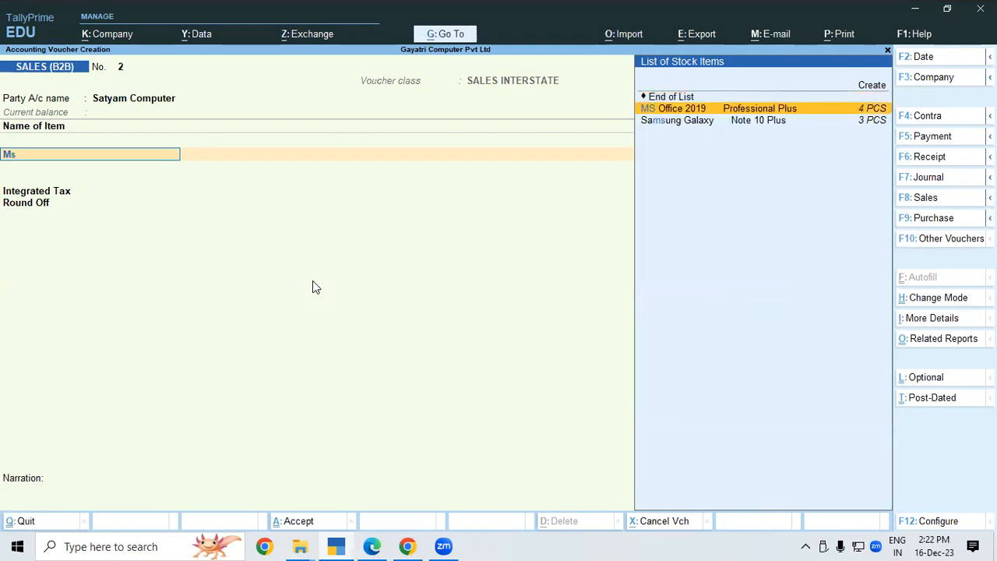
{"action": "key", "text": "Return"}
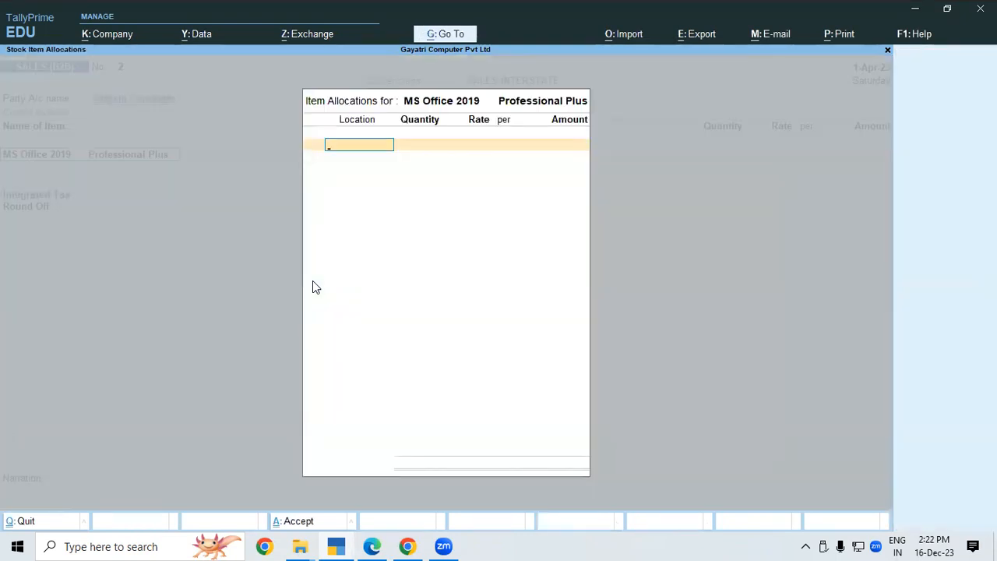
{"action": "type", "text": "Wa"}
{"action": "key", "text": "Return"}
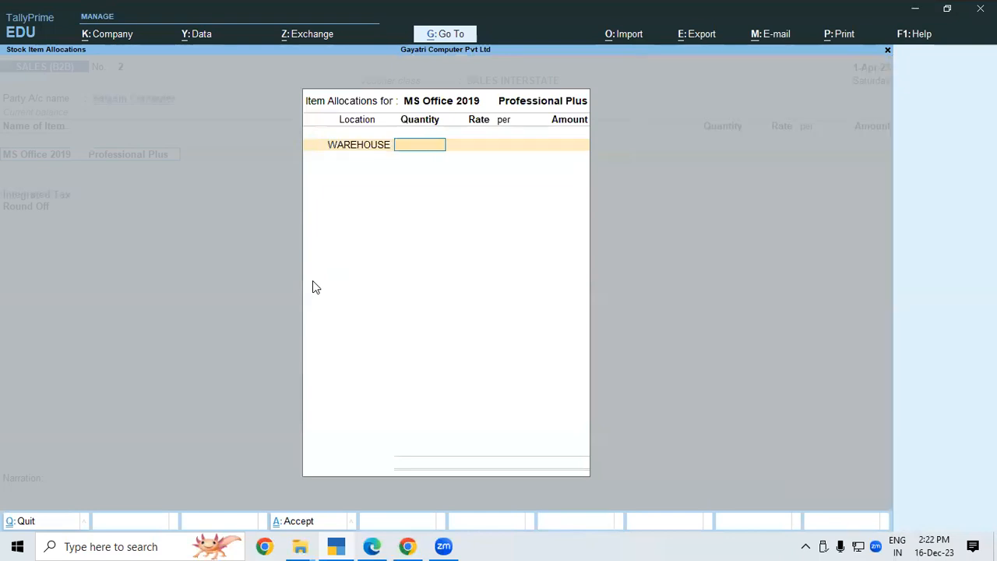
{"action": "type", "text": "2"}
{"action": "key", "text": "Return"}
{"action": "key", "text": "Return"}
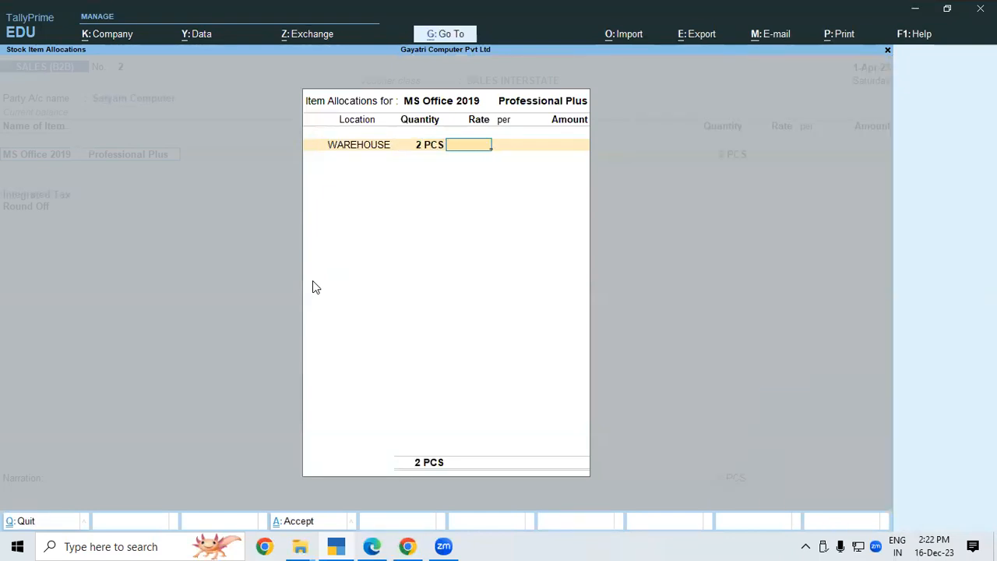
{"action": "type", "text": "6200"}
{"action": "key", "text": "Return"}
{"action": "key", "text": "Return"}
{"action": "key", "text": "Return"}
{"action": "key", "text": "Return"}
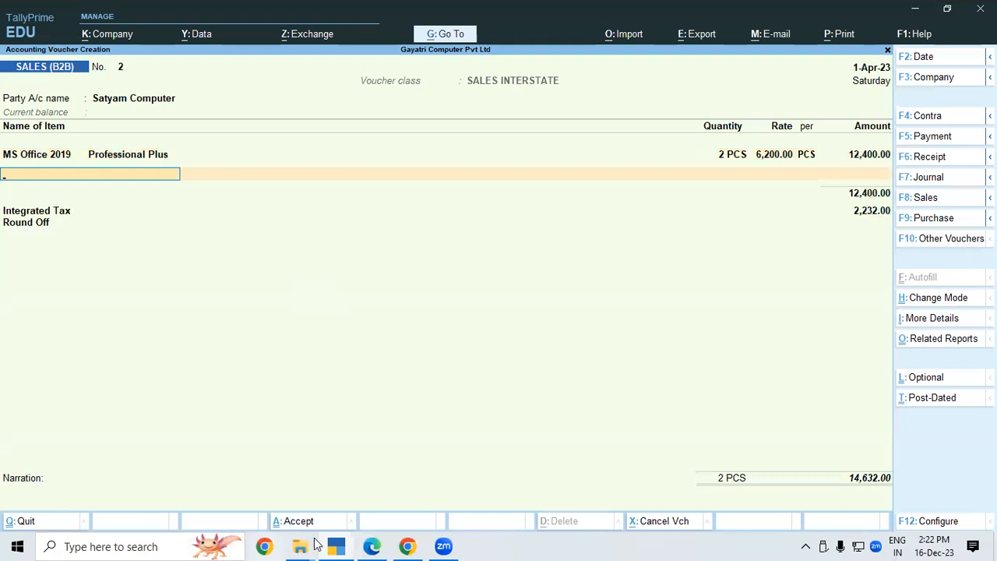
Check the PDF's stock table and choose Sony MDR-XB450 as the second item in the TallyPrime voucher.
{"action": "left_click", "coordinate": [372, 546]}
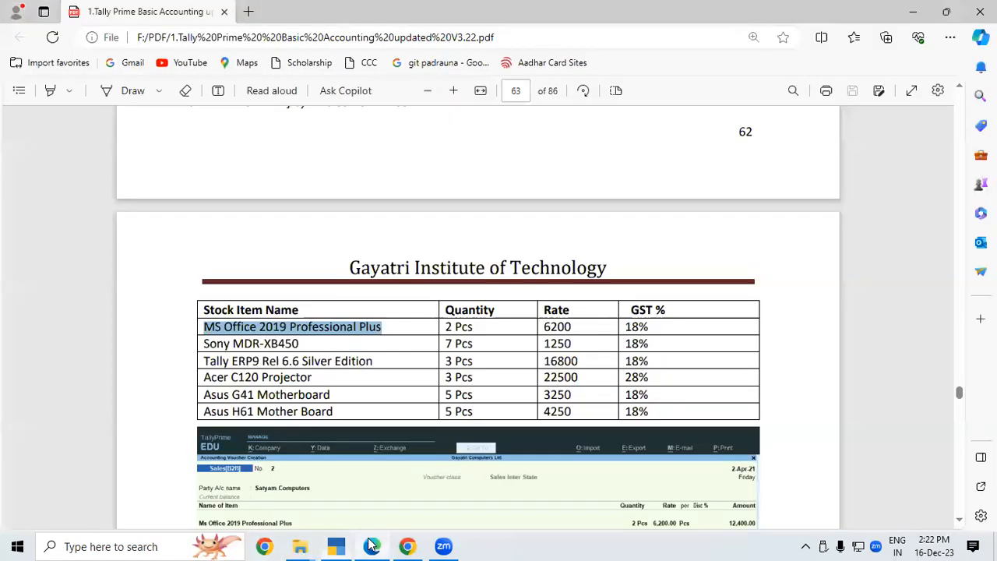
{"action": "left_click", "coordinate": [315, 347]}
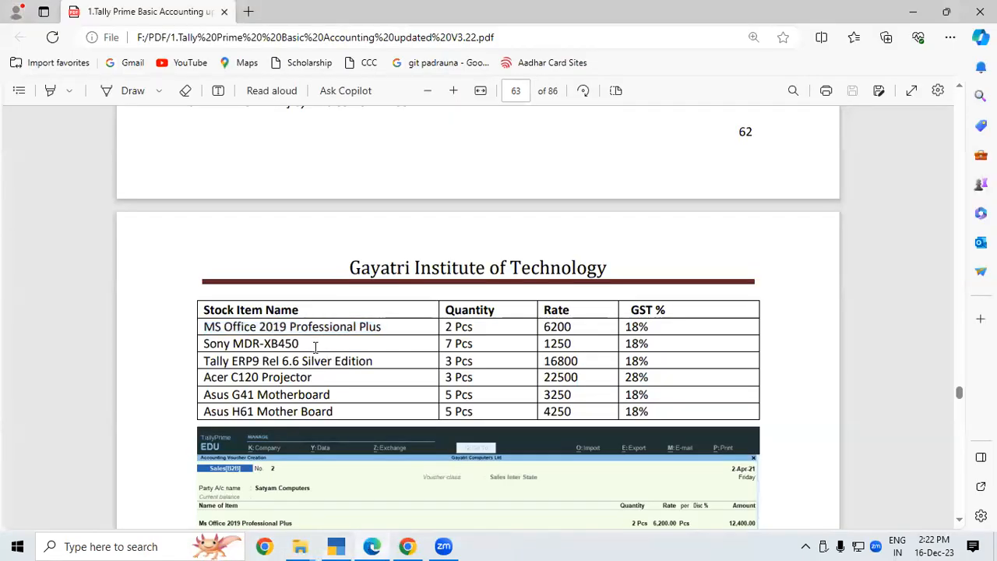
{"action": "left_click", "coordinate": [326, 544]}
{"action": "type", "text": "Sony"}
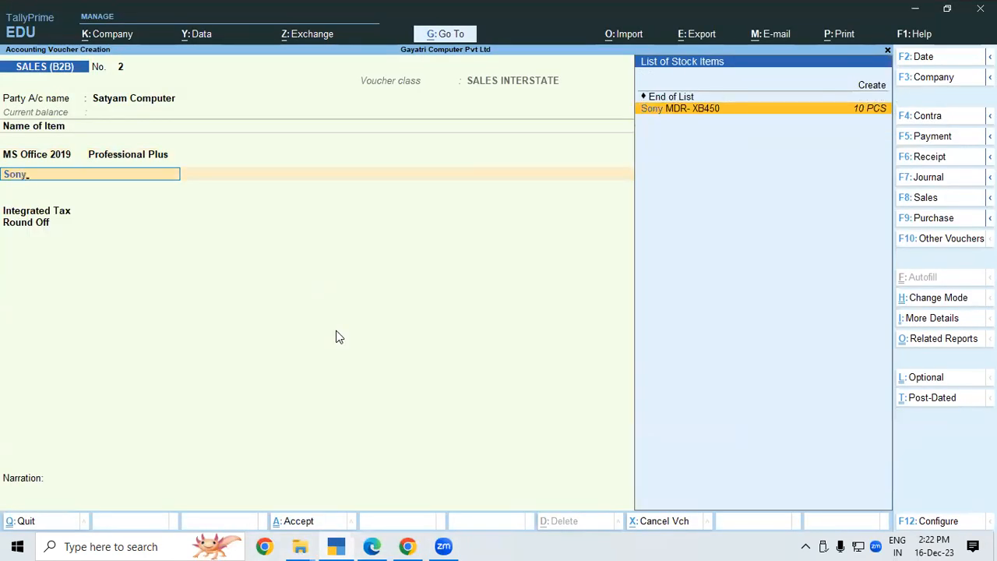
{"action": "key", "text": "Return"}
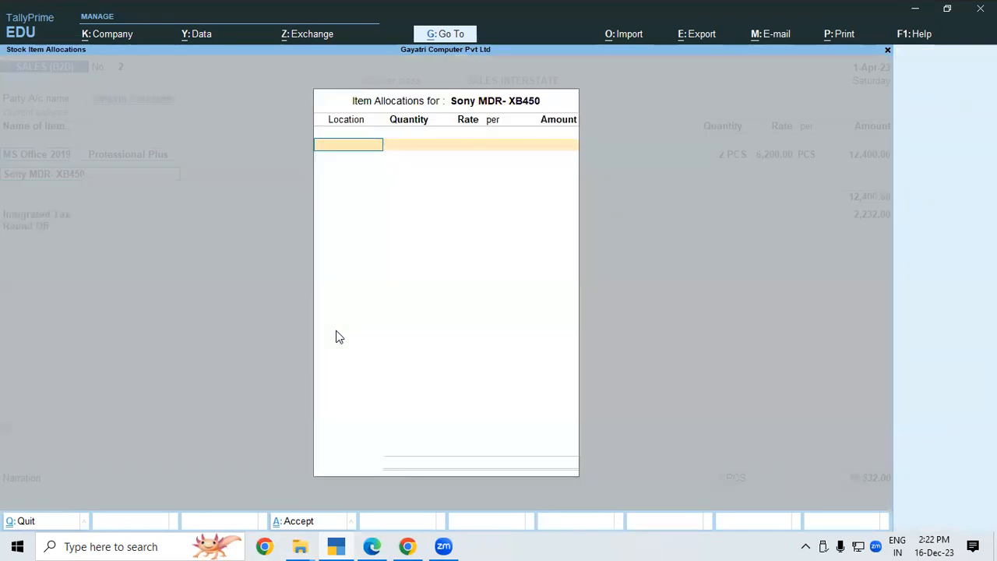
Allocate 7 PCS of Sony MDR-XB450 from WAREHOUSE at a rate of 1250 and accept the item line.
{"action": "type", "text": "w"}
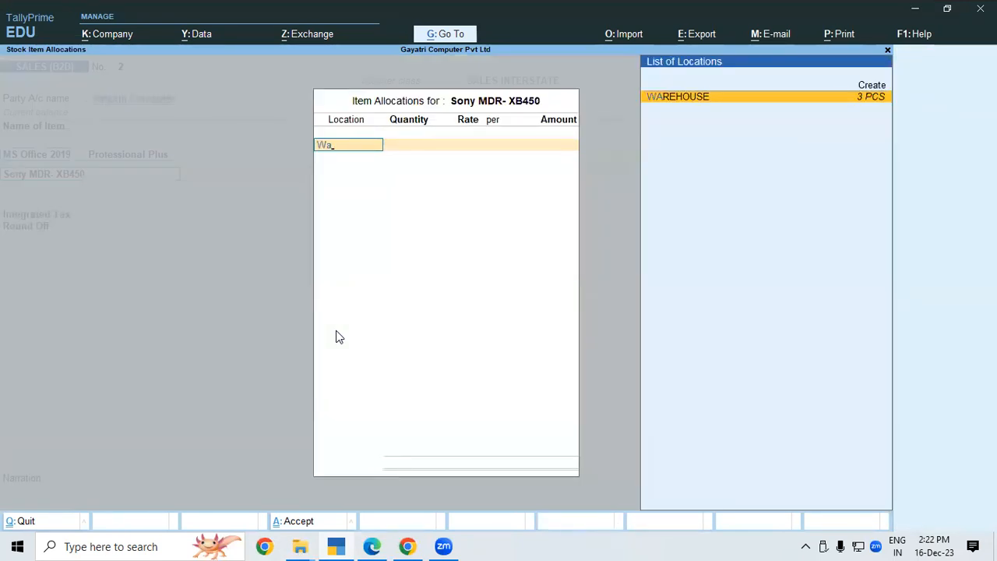
{"action": "key", "text": "Return"}
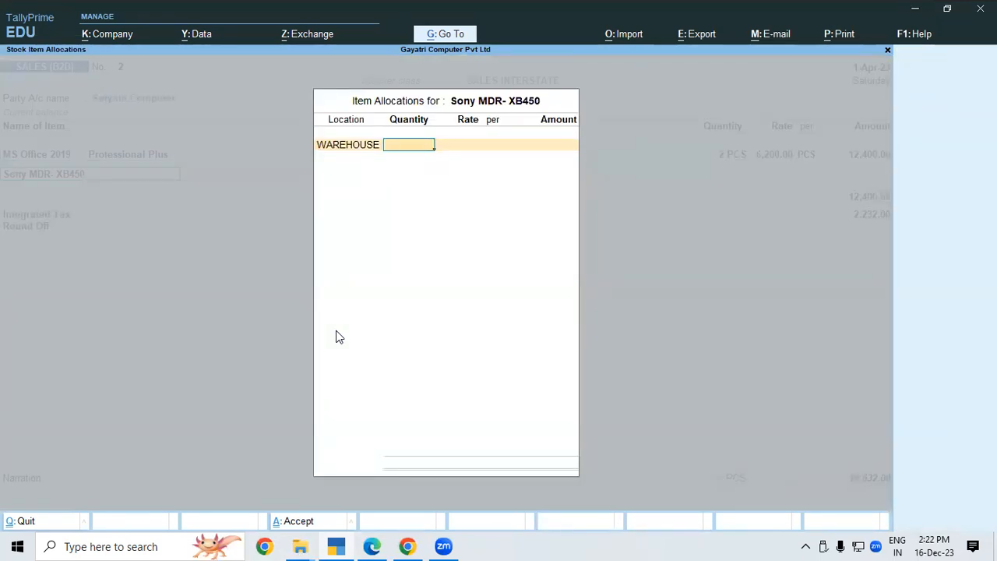
{"action": "type", "text": "7"}
{"action": "key", "text": "Return"}
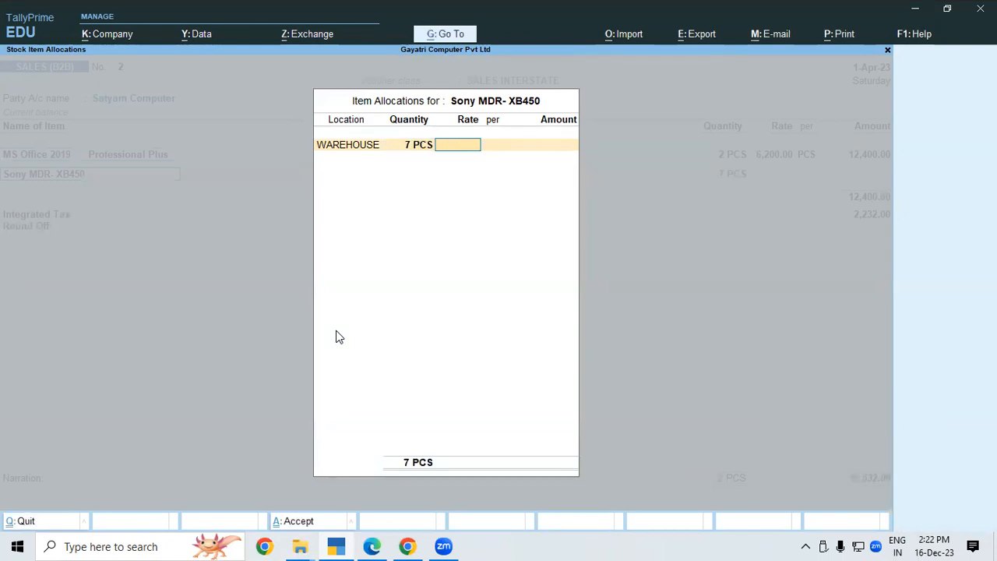
{"action": "type", "text": "1,250"}
{"action": "key", "text": "Return"}
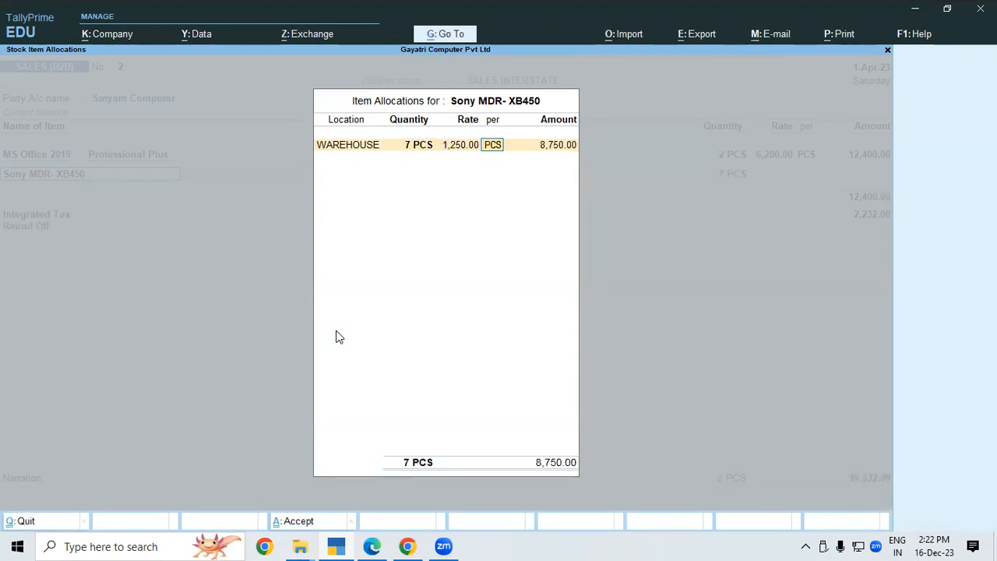
{"action": "key", "text": "Return"}
{"action": "key", "text": "Return"}
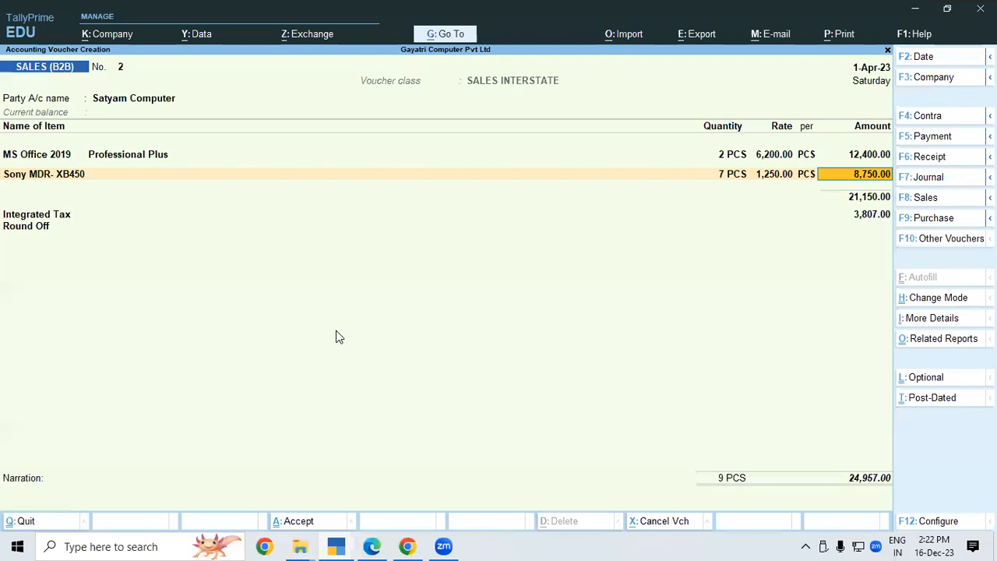
{"action": "key", "text": "Return"}
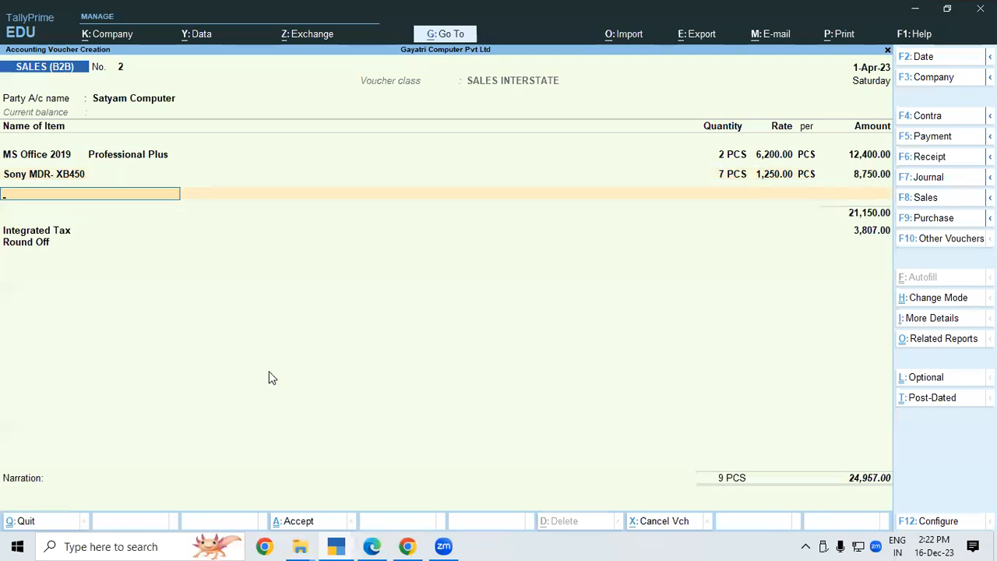
Check the PDF for the next item and choose Tally ERP 9 Rel 6.6 Silver Edition as the TallyPrime voucher's third item.
{"action": "left_click", "coordinate": [377, 546]}
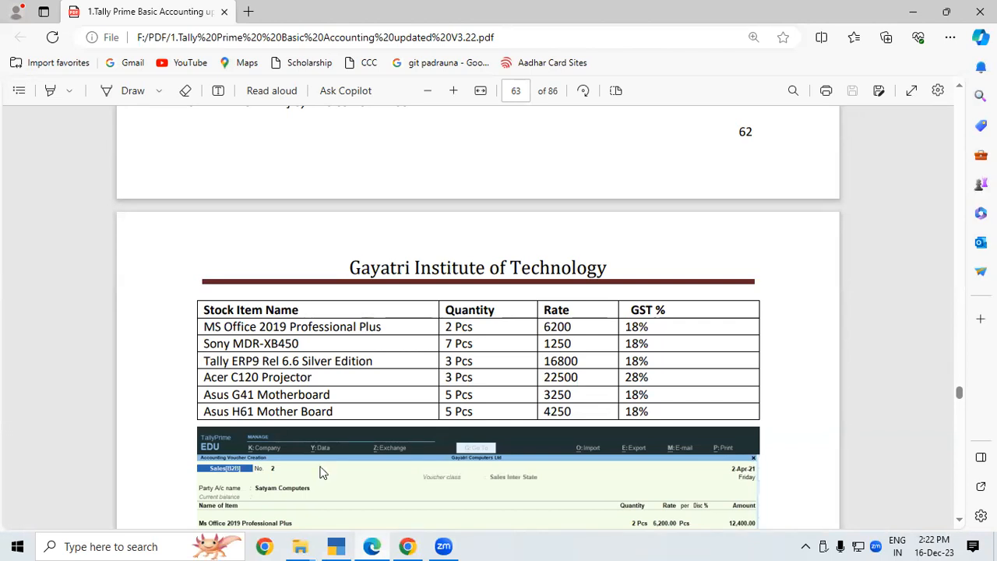
{"action": "left_click", "coordinate": [338, 545]}
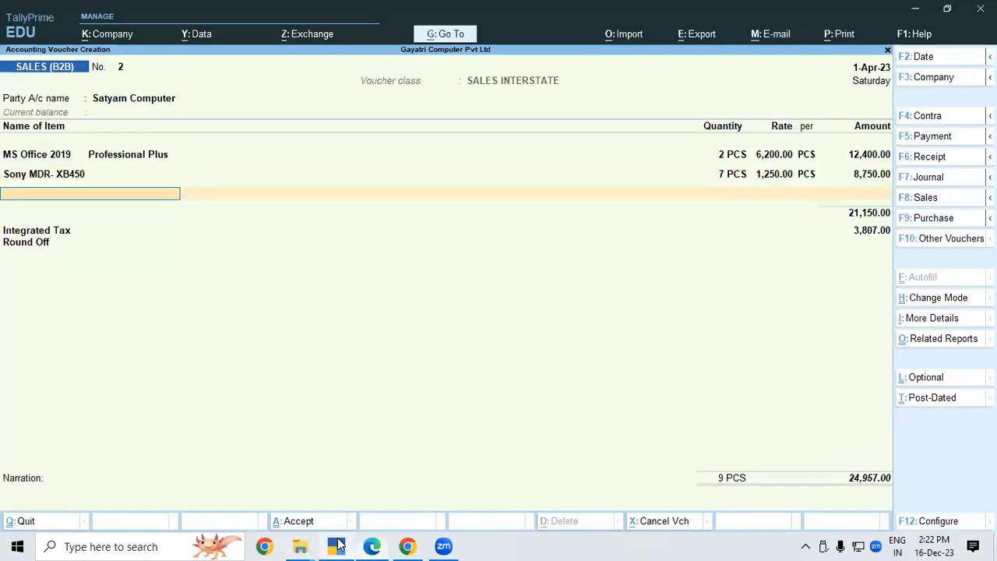
{"action": "type", "text": "Tally ERP 9 Rel 6.6 Silver Edition"}
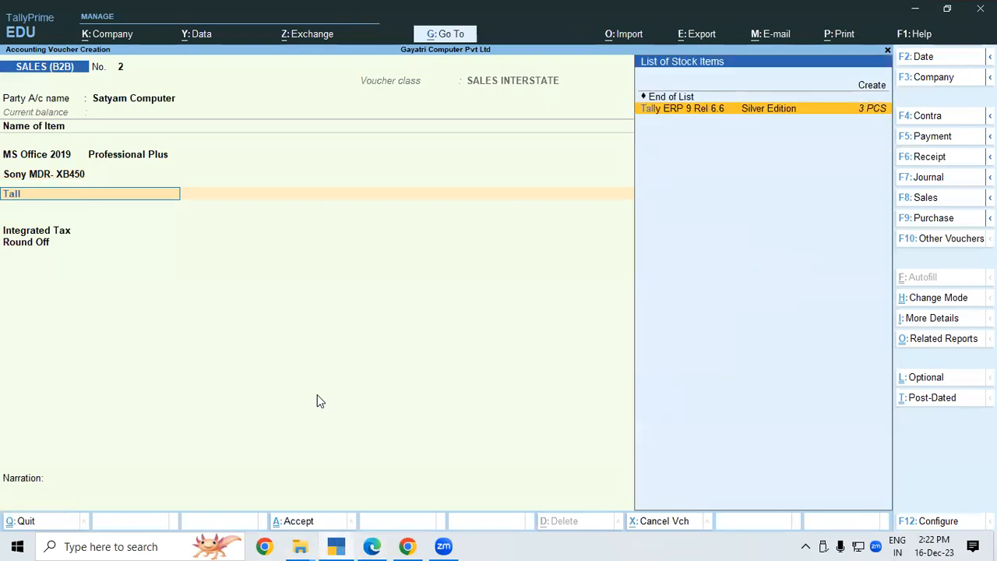
{"action": "key", "text": "Return"}
Allocate 3 PCS of Tally ERP 9 Rel 6.6 Silver Edition from WAREHOUSE at a rate of 16800 and accept the line.
{"action": "type", "text": "W"}
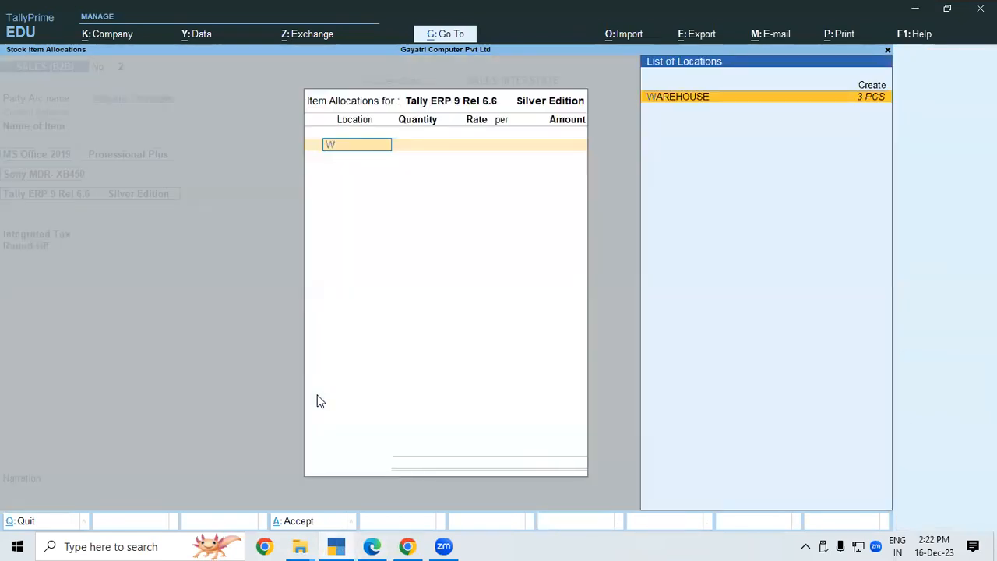
{"action": "key", "text": "Return"}
{"action": "type", "text": "3"}
{"action": "key", "text": "Return"}
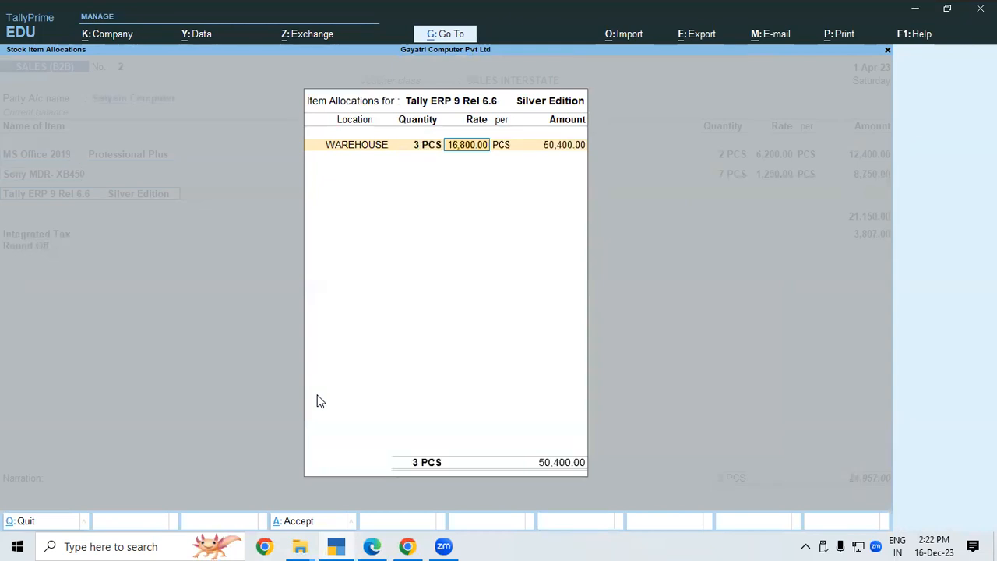
{"action": "key", "text": "Return"}
{"action": "key", "text": "Return"}
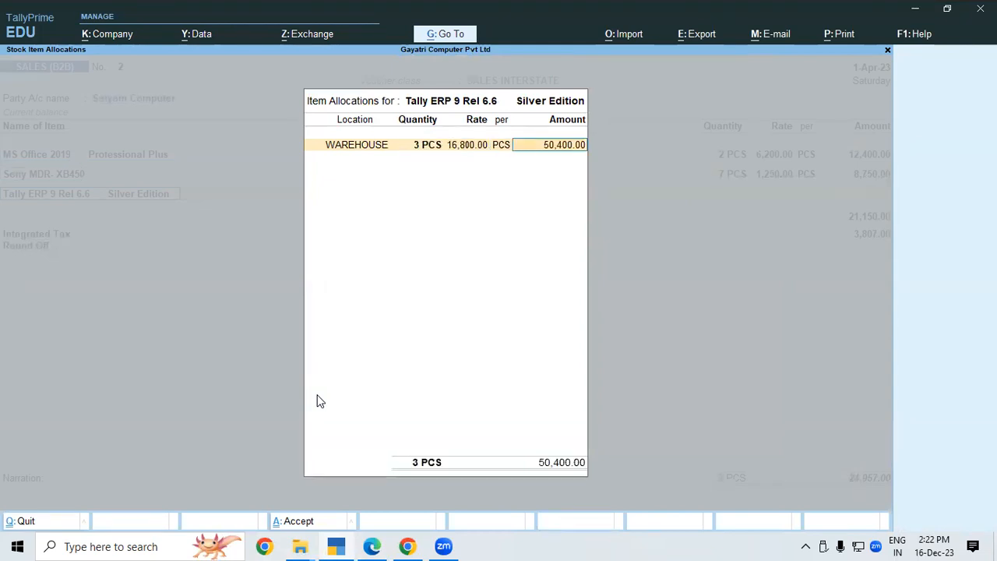
{"action": "key", "text": "Return"}
{"action": "key", "text": "Return"}
{"action": "key", "text": "Return"}
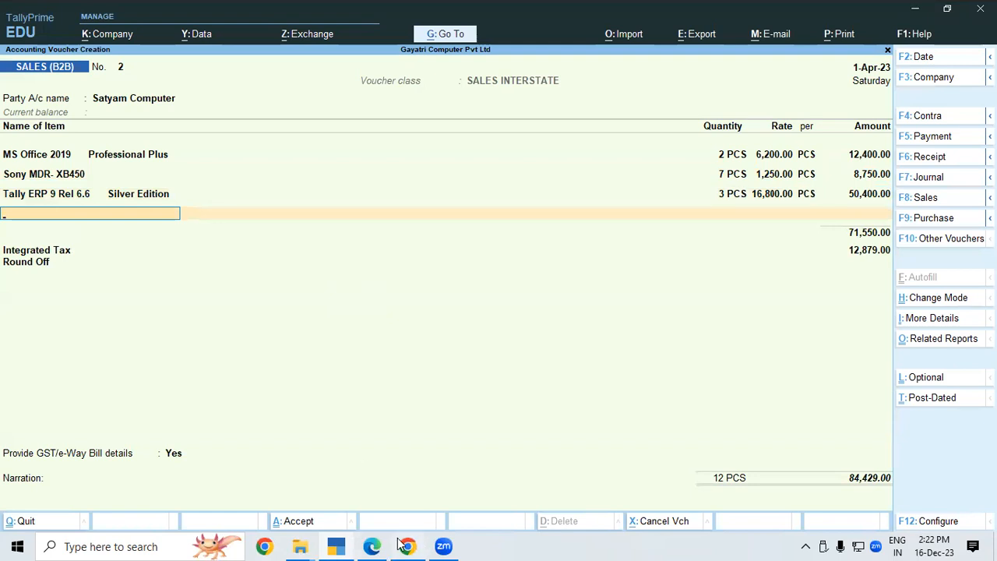
Check the PDF for the next item and choose Acer C120 DCP Projector as the TallyPrime voucher's fourth item.
{"action": "left_click", "coordinate": [373, 545]}
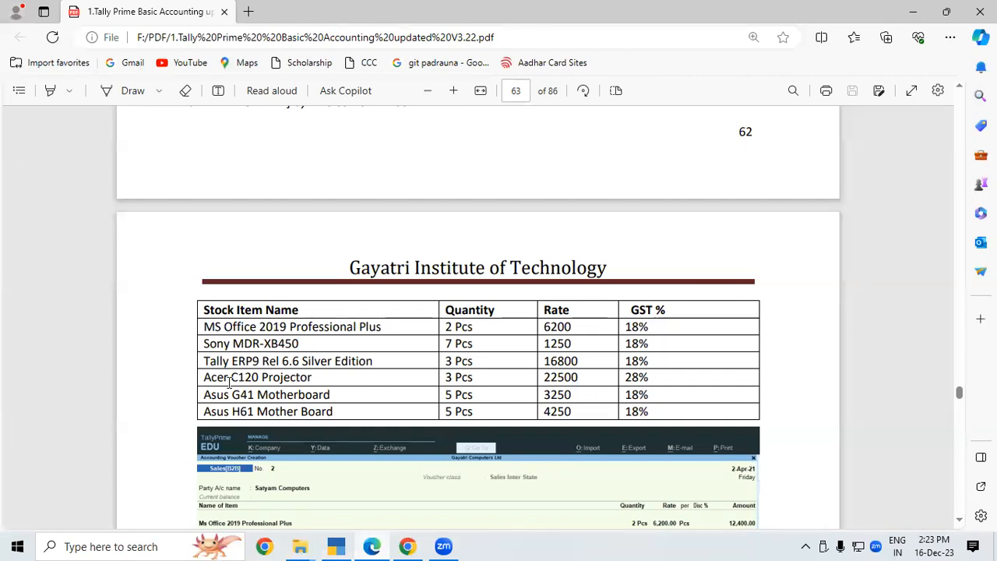
{"action": "left_click", "coordinate": [338, 546]}
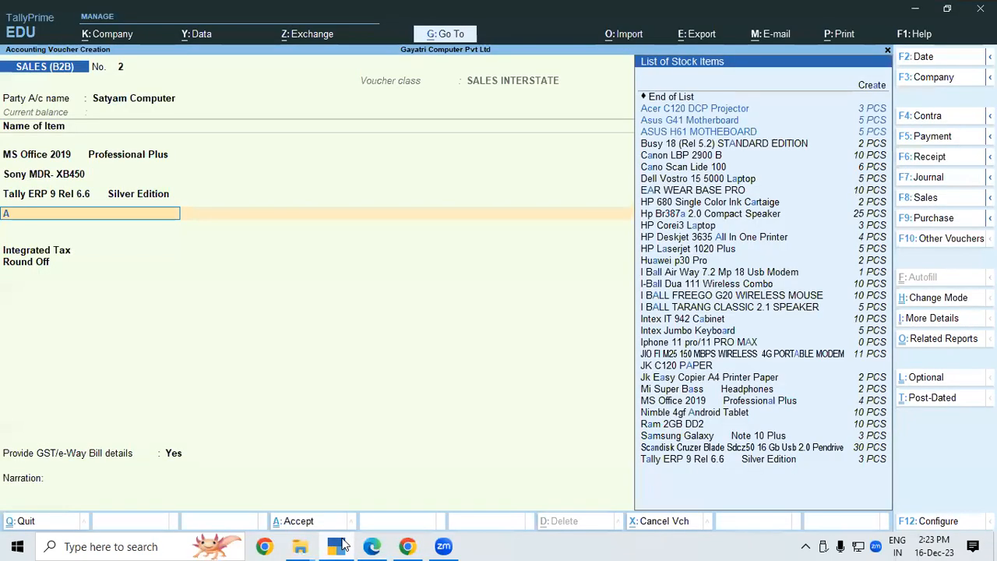
{"action": "type", "text": "Acer"}
{"action": "key", "text": "Return"}
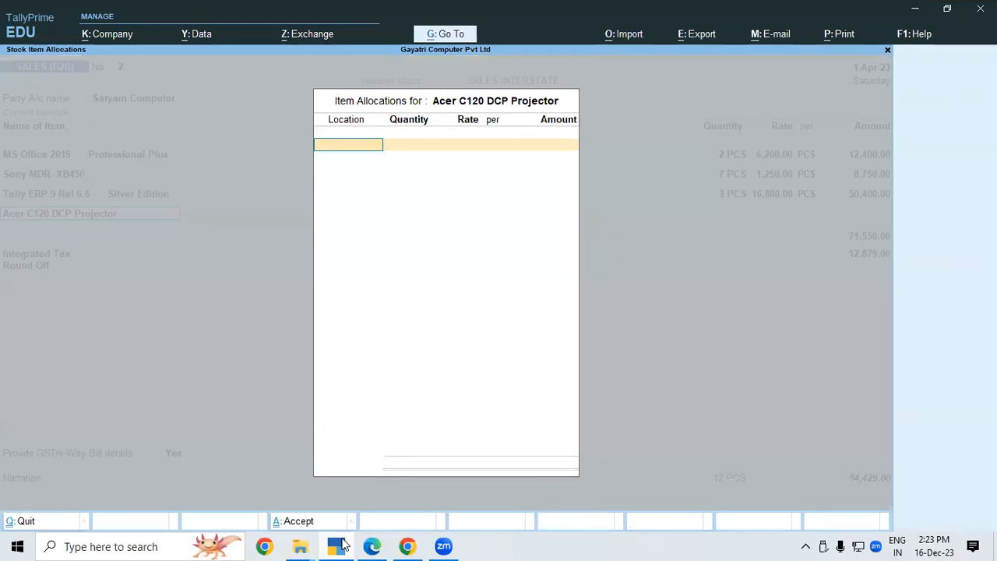
Allocate 3 PCS of the Acer C120 DCP Projector from WAREHOUSE at a rate of 22500 and accept the item line.
{"action": "key", "text": "Return"}
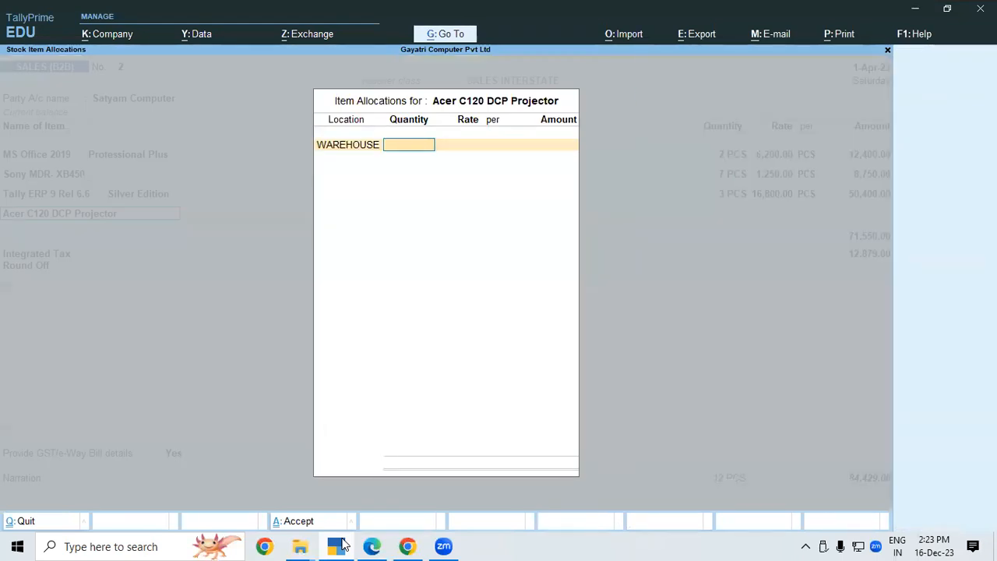
{"action": "type", "text": "3"}
{"action": "key", "text": "Return"}
{"action": "type", "text": "22500"}
{"action": "key", "text": "Return"}
{"action": "key", "text": "Return"}
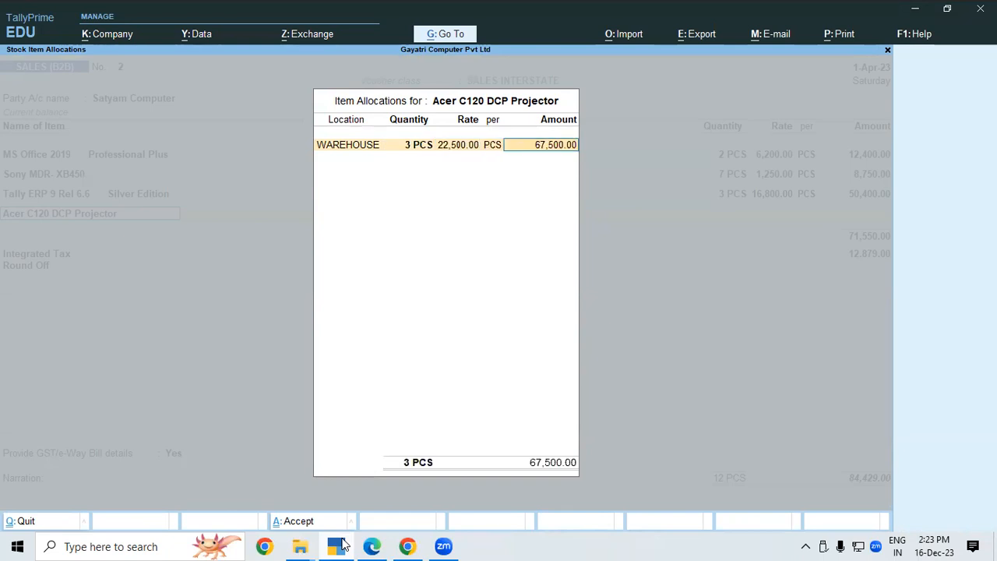
{"action": "key", "text": "Return"}
{"action": "key", "text": "Return"}
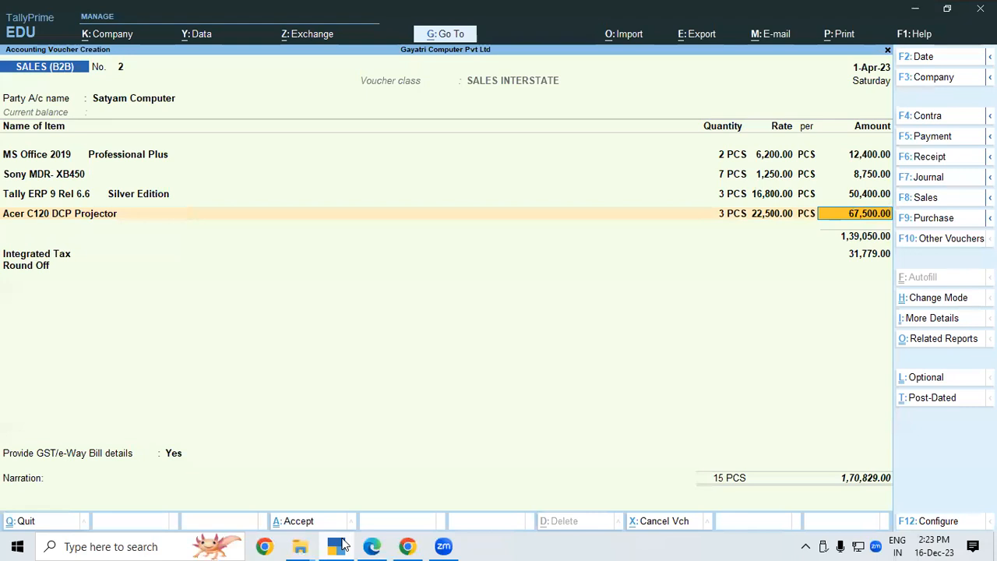
{"action": "key", "text": "Return"}
Choose Asus G41 Motherboard as the voucher's fifth stock item.
{"action": "type", "text": "As"}
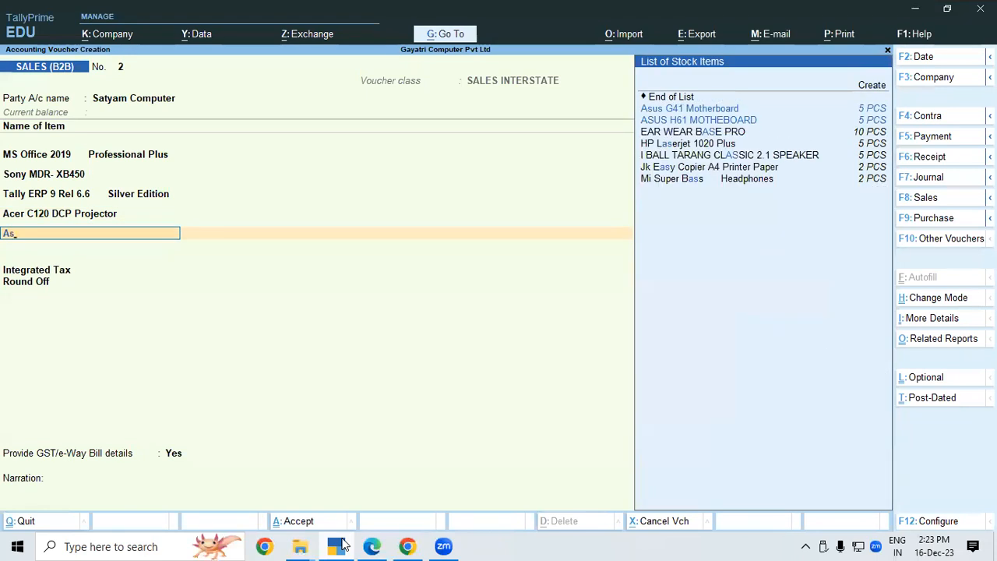
{"action": "key", "text": "Down"}
{"action": "key", "text": "Down"}
{"action": "key", "text": "Up"}
{"action": "key", "text": "Return"}
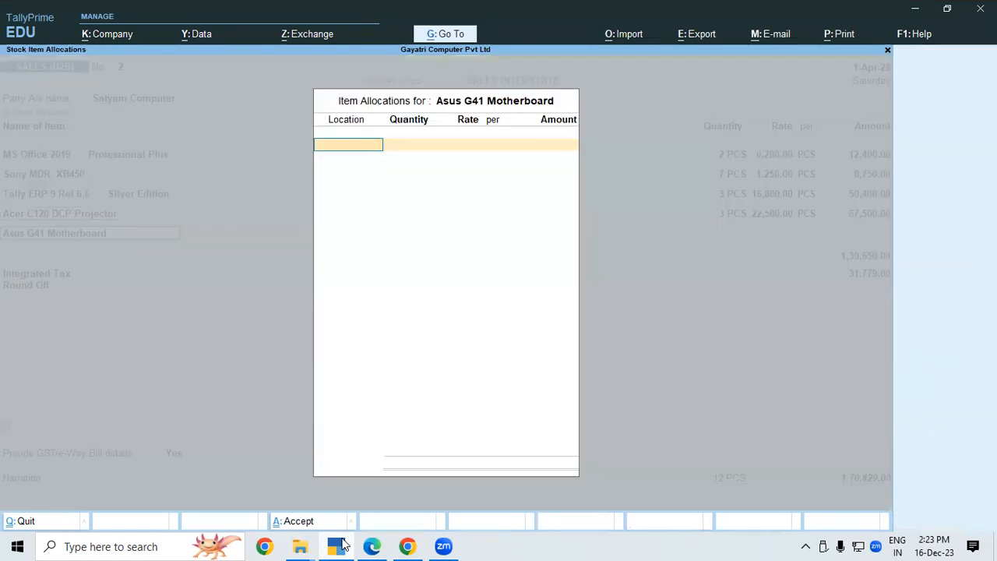
Allocate 5 PCS of the Asus G41 Motherboard from WAREHOUSE at a rate of 3250 and accept the item line.
{"action": "type", "text": "Wa"}
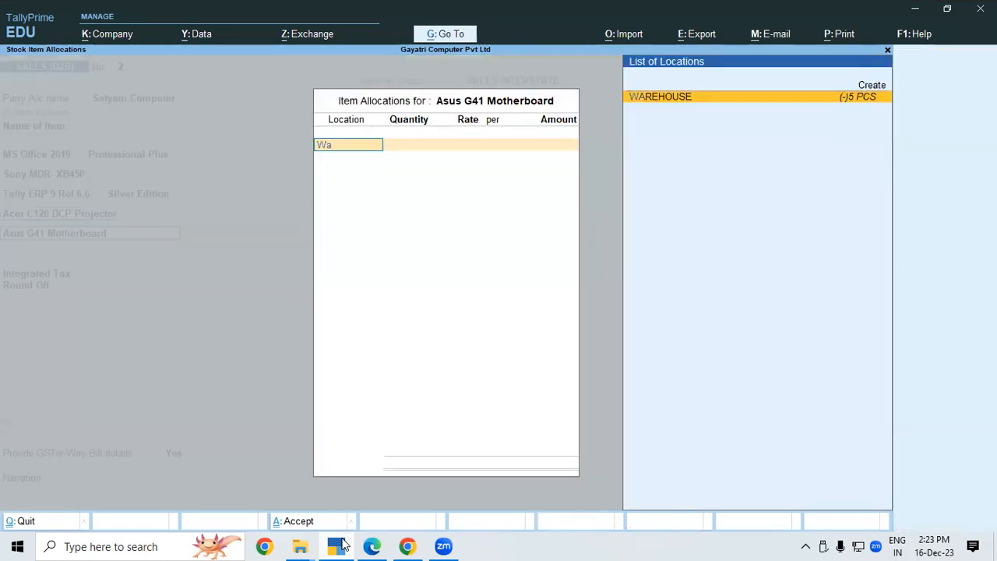
{"action": "key", "text": "Return"}
{"action": "type", "text": "5"}
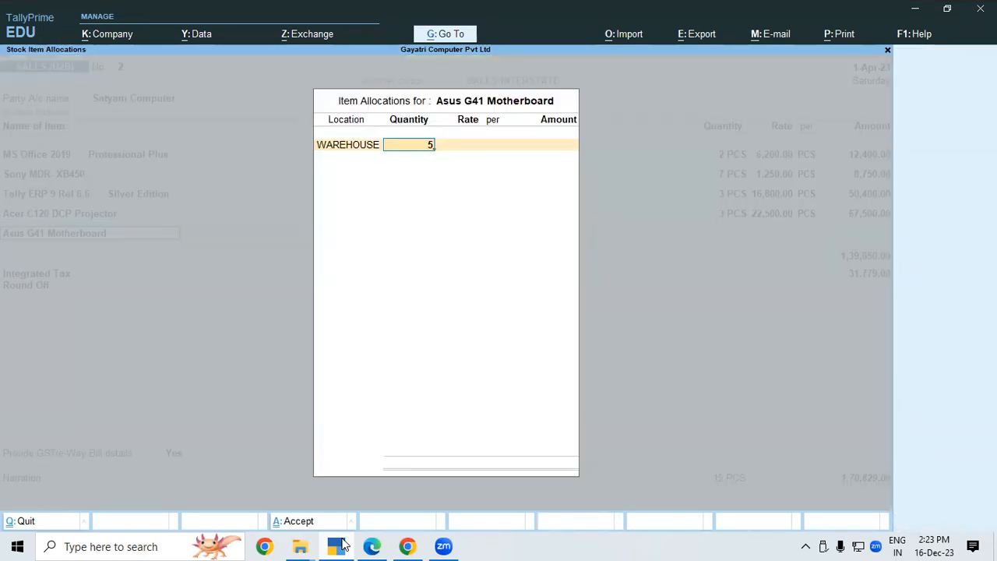
{"action": "key", "text": "Return"}
{"action": "key", "text": "Return"}
{"action": "key", "text": "Return"}
{"action": "key", "text": "Return"}
{"action": "key", "text": "Return"}
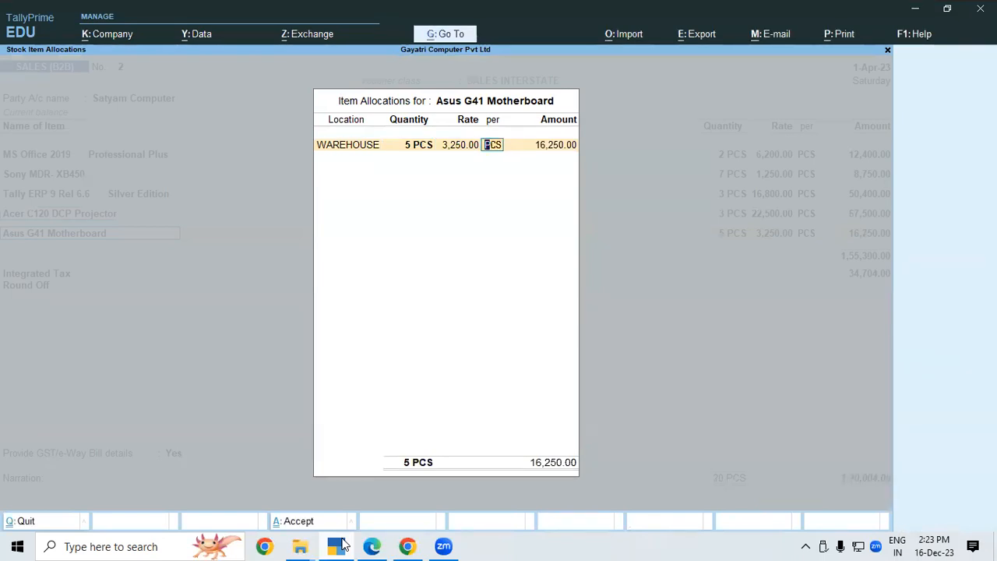
{"action": "key", "text": "Return"}
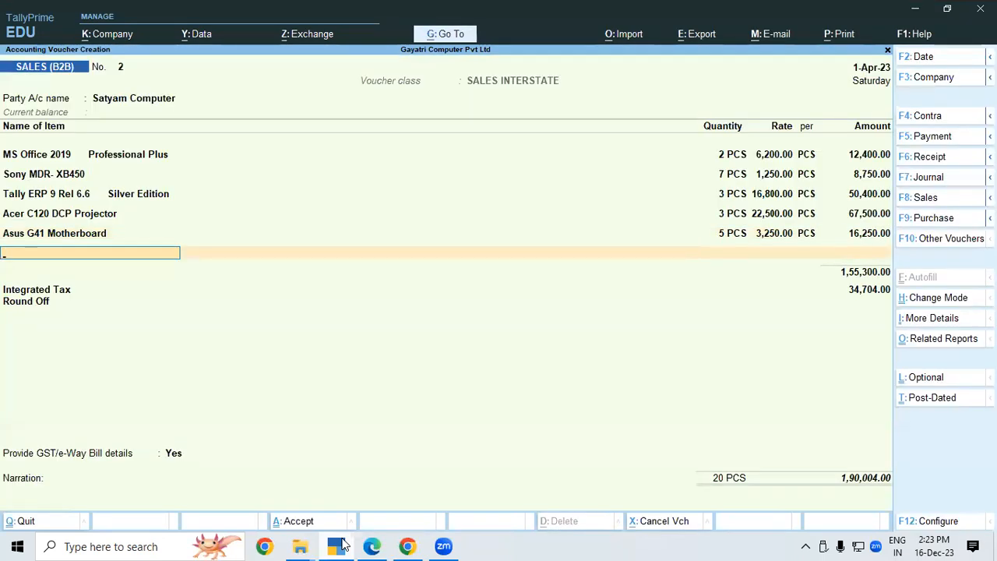
Choose ASUS H61 MOTHEBOARD as the voucher's sixth stock item.
{"action": "type", "text": "A"}
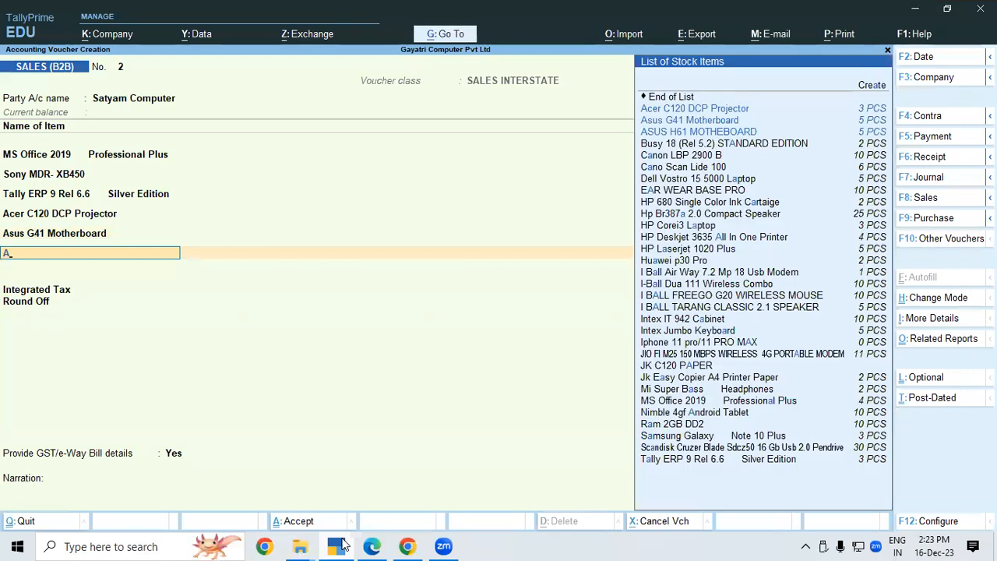
{"action": "type", "text": "su"}
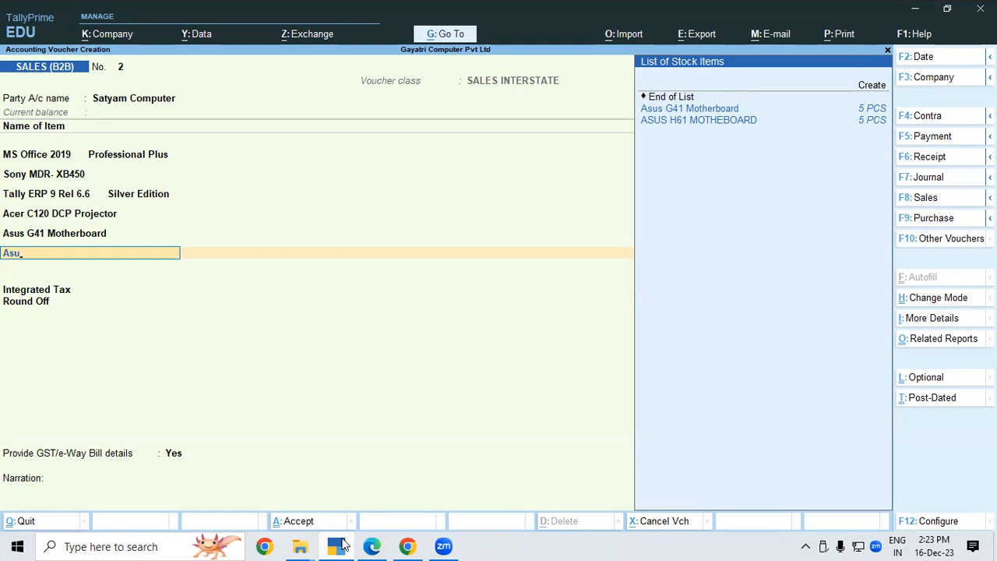
{"action": "key", "text": "Down"}
{"action": "key", "text": "Down"}
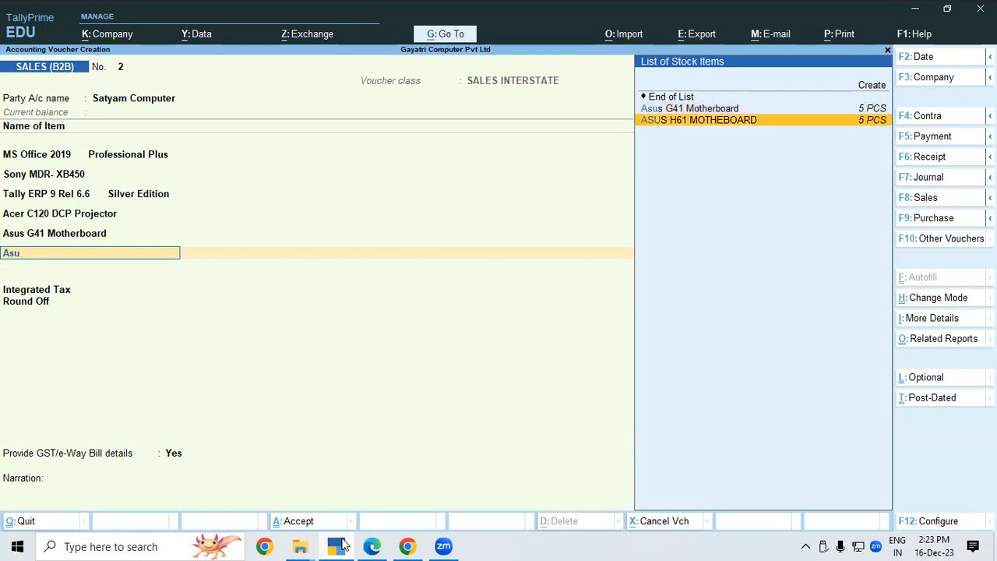
{"action": "key", "text": "Return"}
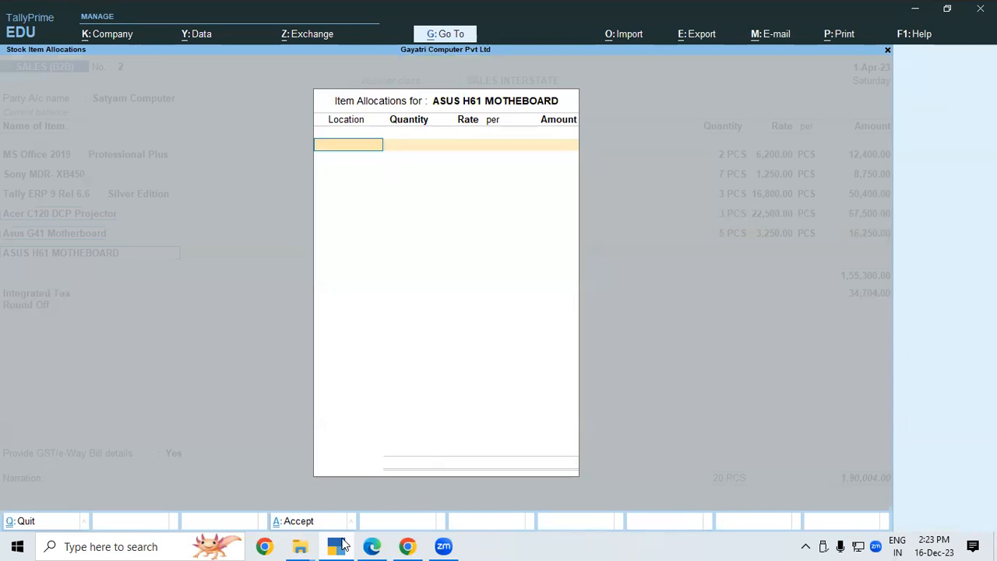
Allocate 5 PCS of the ASUS H61 MOTHEBOARD from WAREHOUSE at a rate of 4250.
{"action": "key", "text": "Return"}
{"action": "type", "text": "5"}
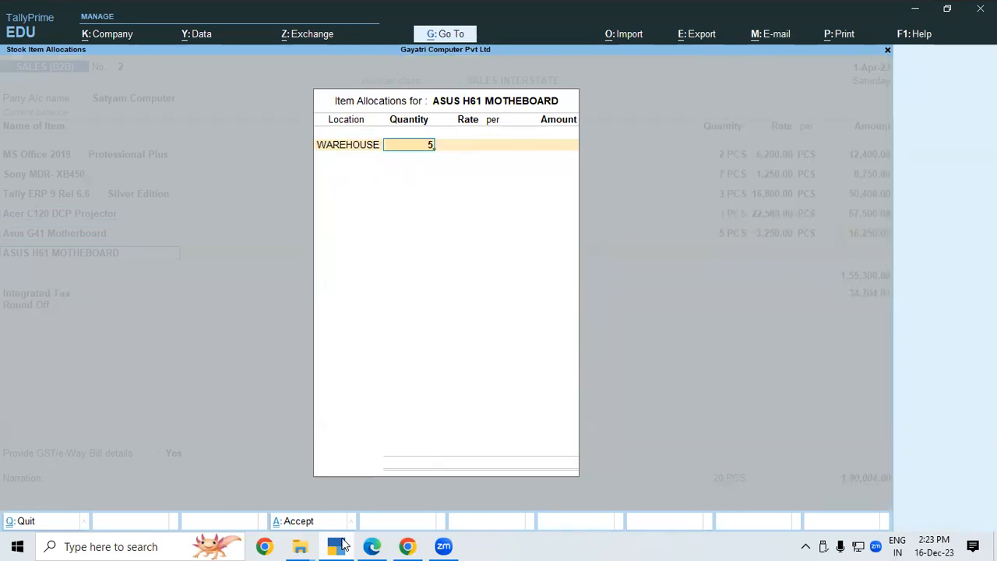
{"action": "key", "text": "Return"}
{"action": "key", "text": "Return"}
{"action": "key", "text": "Return"}
{"action": "key", "text": "Return"}
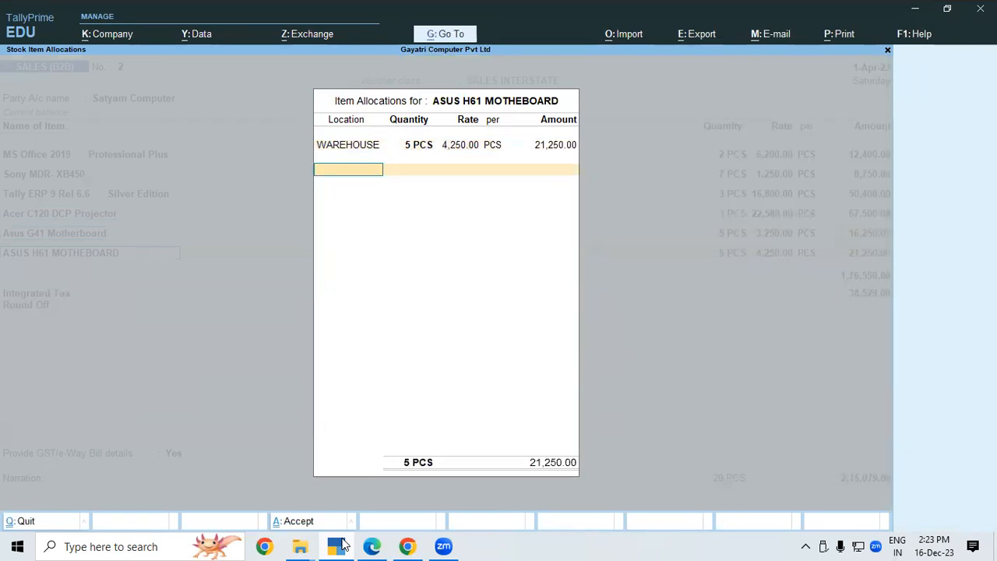
Accept the item line and save the Satyam Computer voucher without sending its details for e-Way Bill generation.
{"action": "key", "text": "Return"}
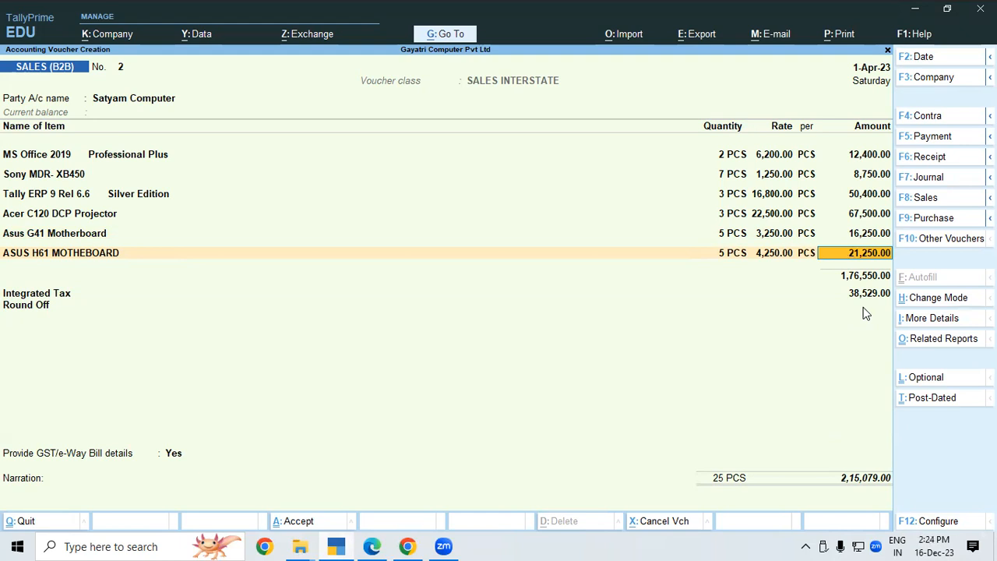
{"action": "key", "text": "ctrl+a"}
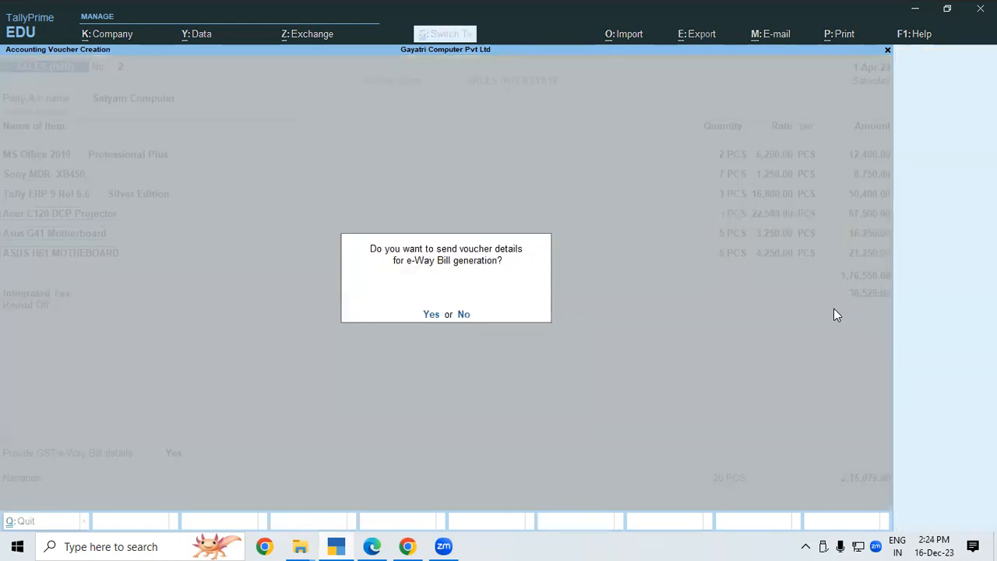
{"action": "left_click", "coordinate": [464, 316]}
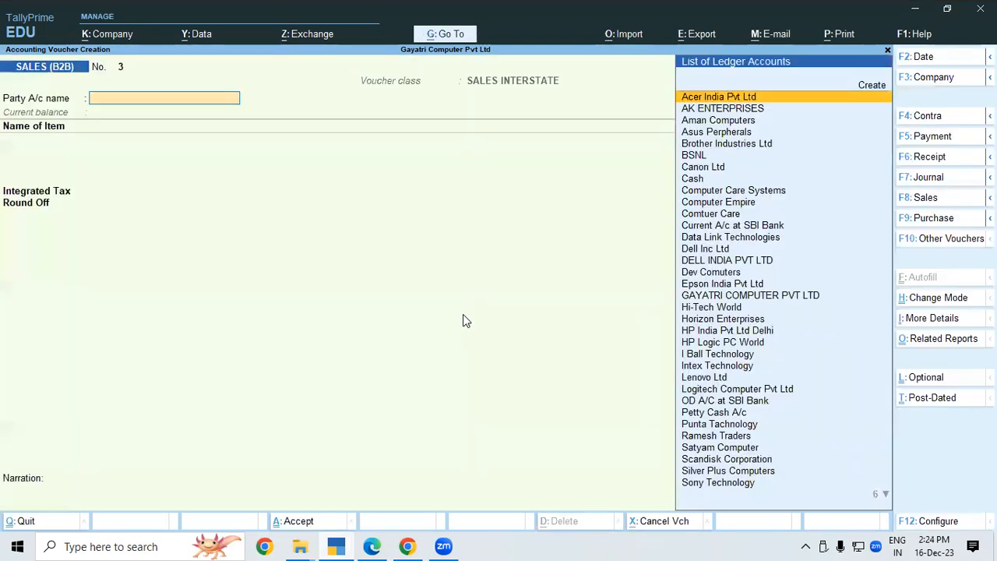
Switch to the PDF exercise in Edge and examine the Satyam Computers voucher's hint values and the transaction that follows.
{"action": "left_click", "coordinate": [373, 545]}
{"action": "left_click", "coordinate": [959, 518]}
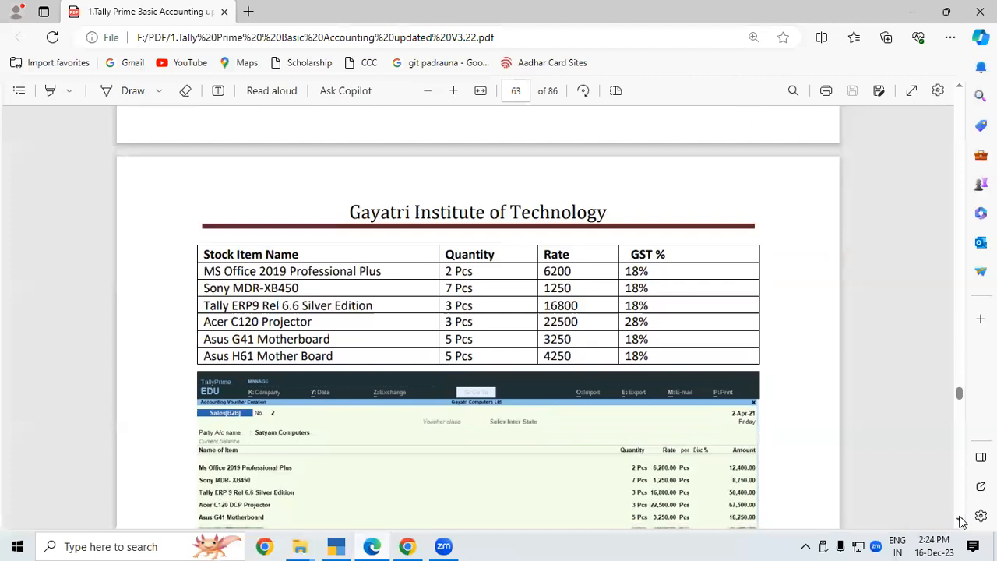
{"action": "left_click", "coordinate": [960, 518]}
{"action": "left_click", "coordinate": [960, 518]}
{"action": "left_click", "coordinate": [959, 518]}
{"action": "left_click", "coordinate": [959, 518]}
{"action": "left_click", "coordinate": [960, 518]}
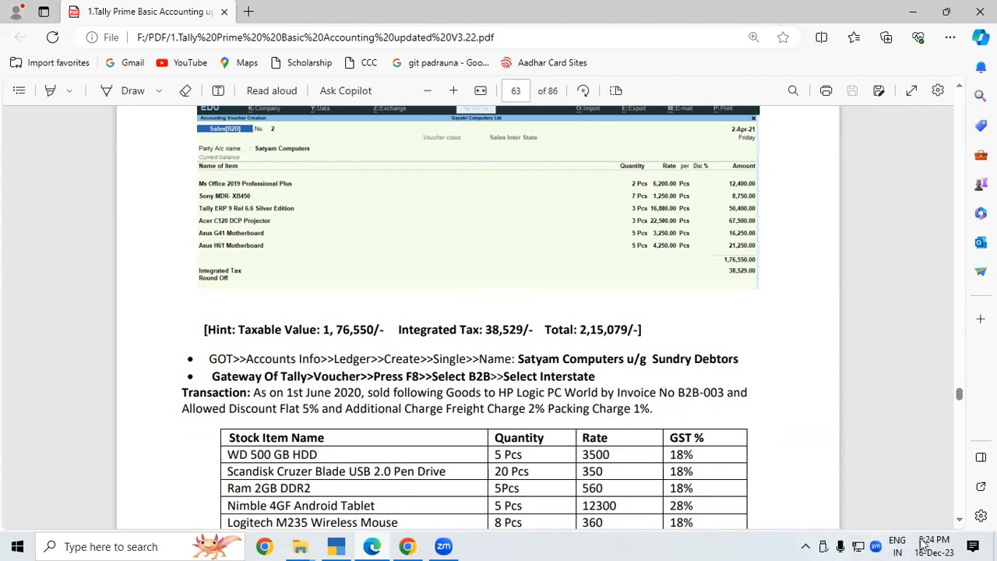
Switch back to TallyPrime, leave voucher creation and open the Day Book.
{"action": "left_click", "coordinate": [344, 546]}
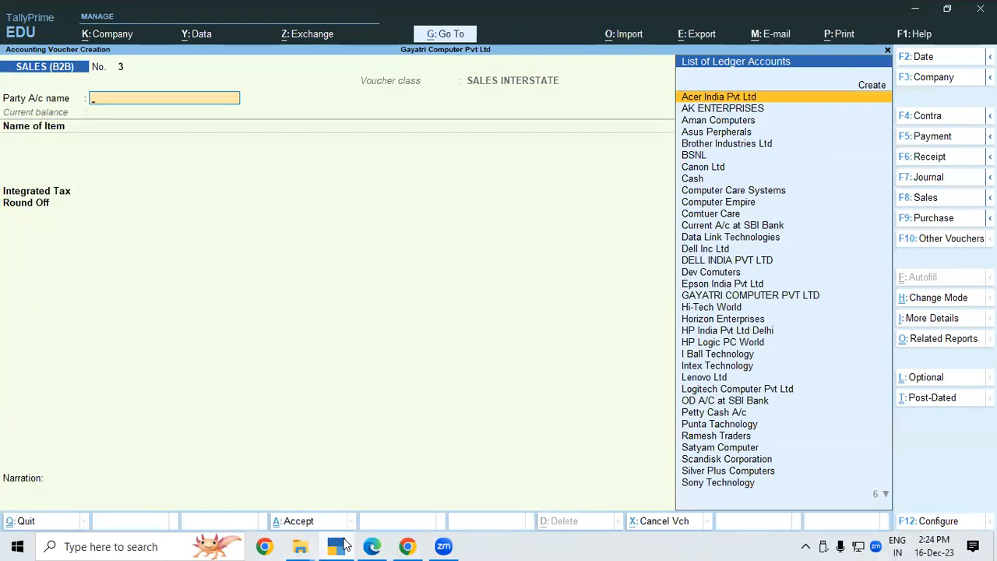
{"action": "key", "text": "Escape"}
{"action": "key", "text": "Escape"}
{"action": "key", "text": "Escape"}
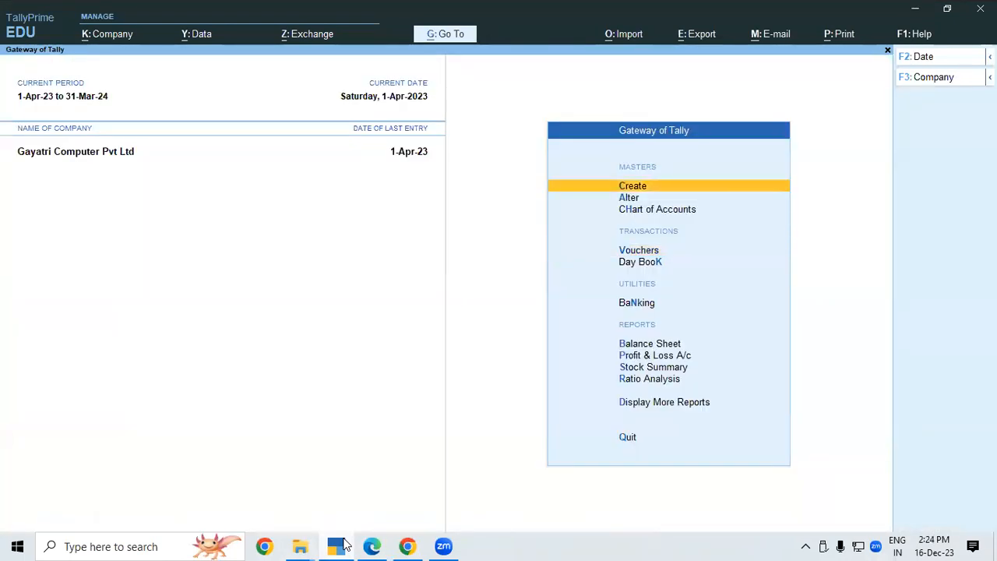
{"action": "key", "text": "d"}
{"action": "key", "text": "d"}
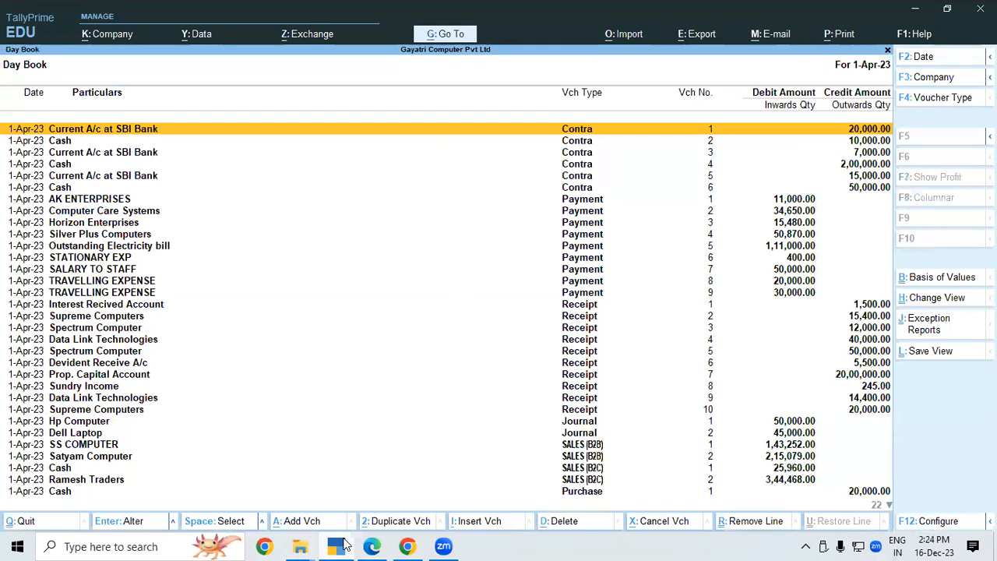
{"action": "key", "text": "F4"}
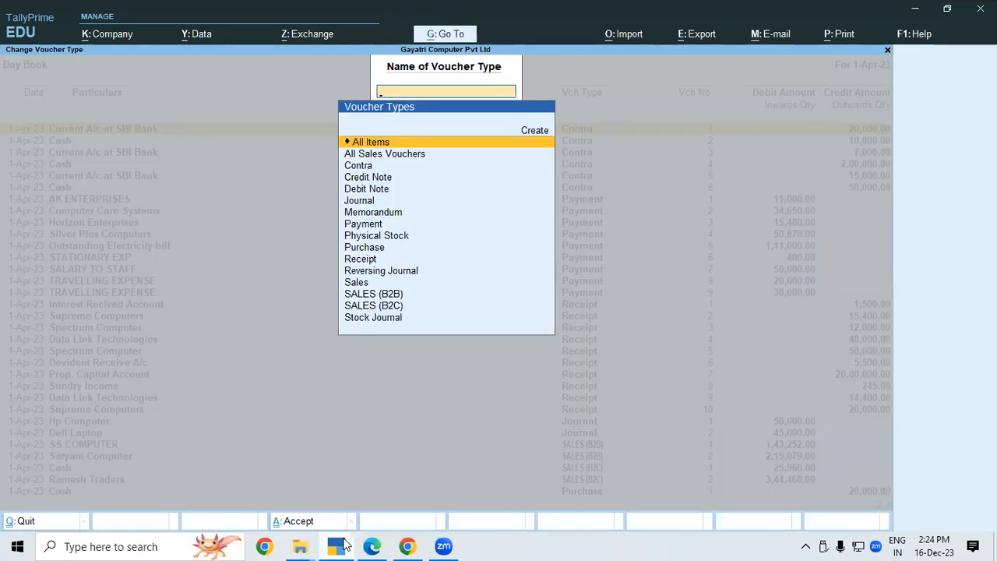
{"action": "type", "text": "Sales"}
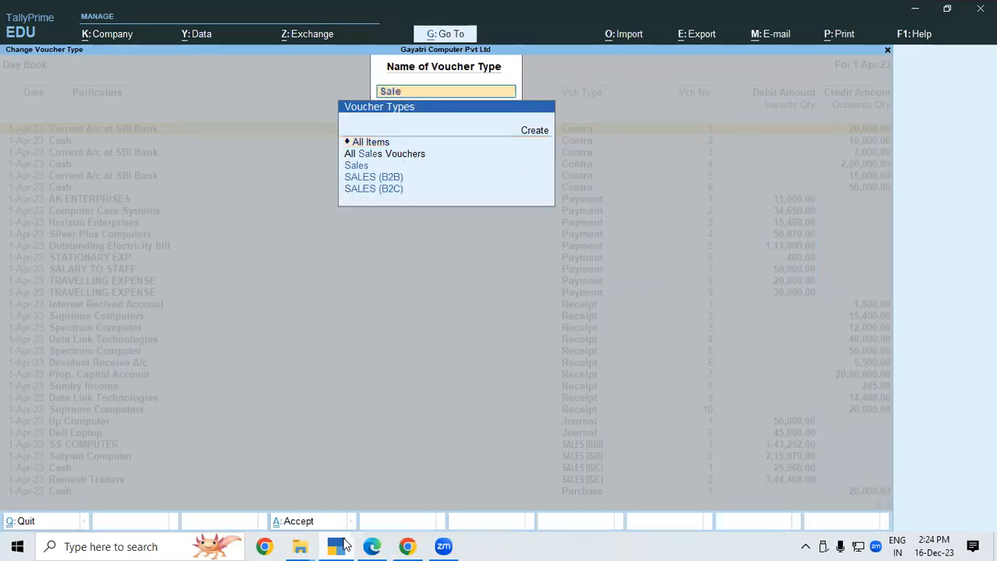
{"action": "key", "text": "Down"}
{"action": "key", "text": "Down"}
{"action": "key", "text": "Down"}
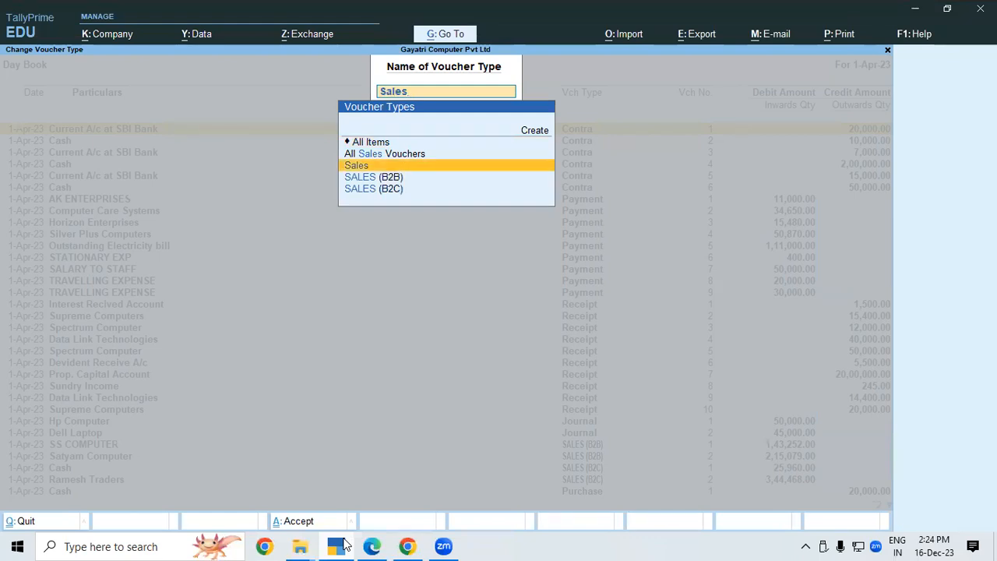
{"action": "key", "text": "Return"}
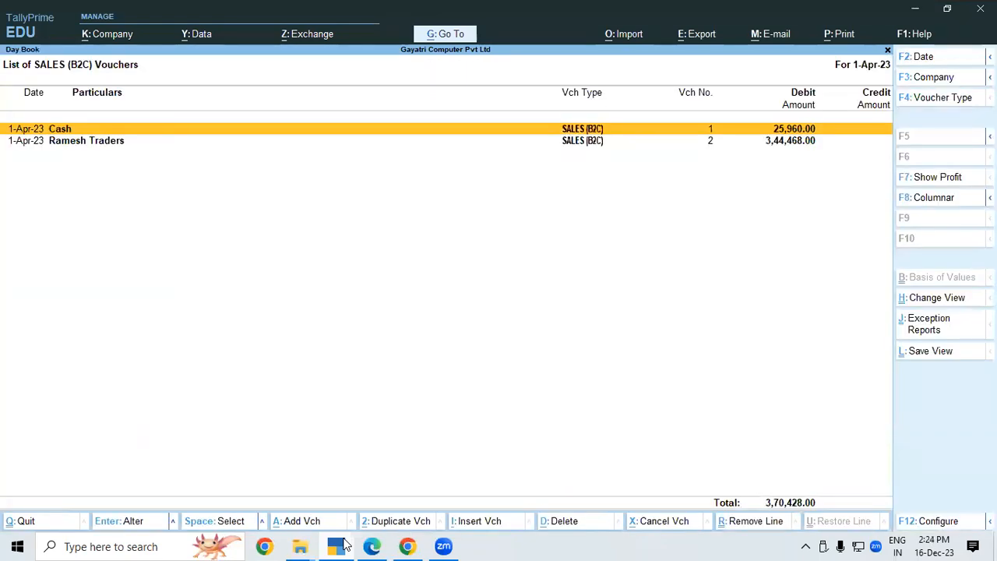
{"action": "key", "text": "Escape"}
{"action": "key", "text": "Escape"}
{"action": "key", "text": "Escape"}
{"action": "key", "text": "d"}
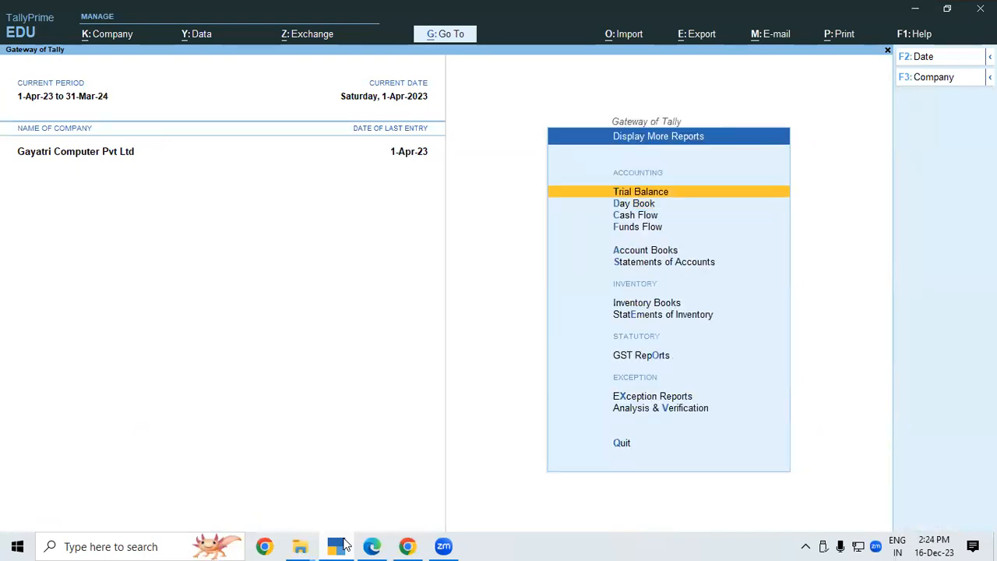
{"action": "key", "text": "a"}
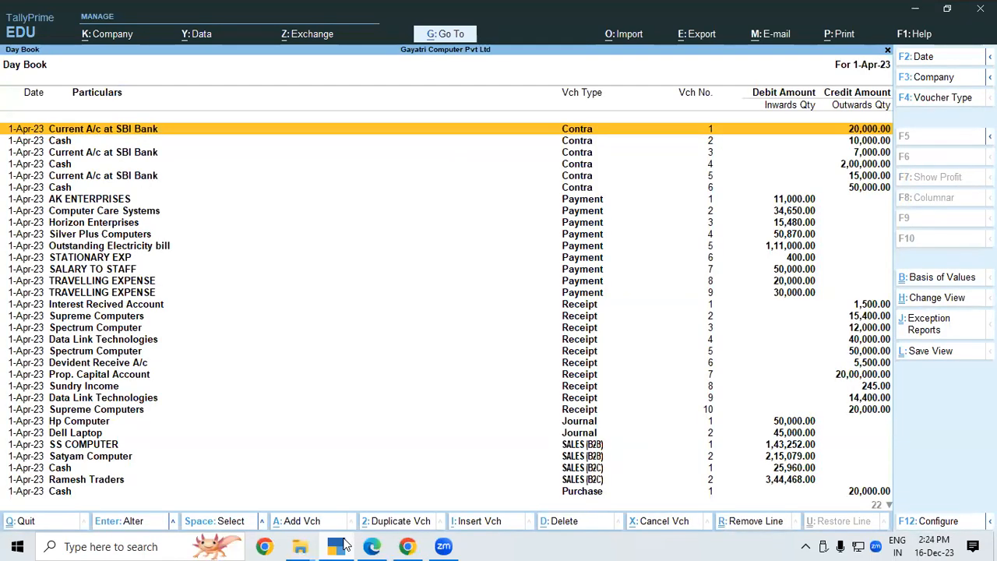
Filter the Day Book to the SALES (B2B) voucher type.
{"action": "key", "text": "F4"}
{"action": "type", "text": "B2"}
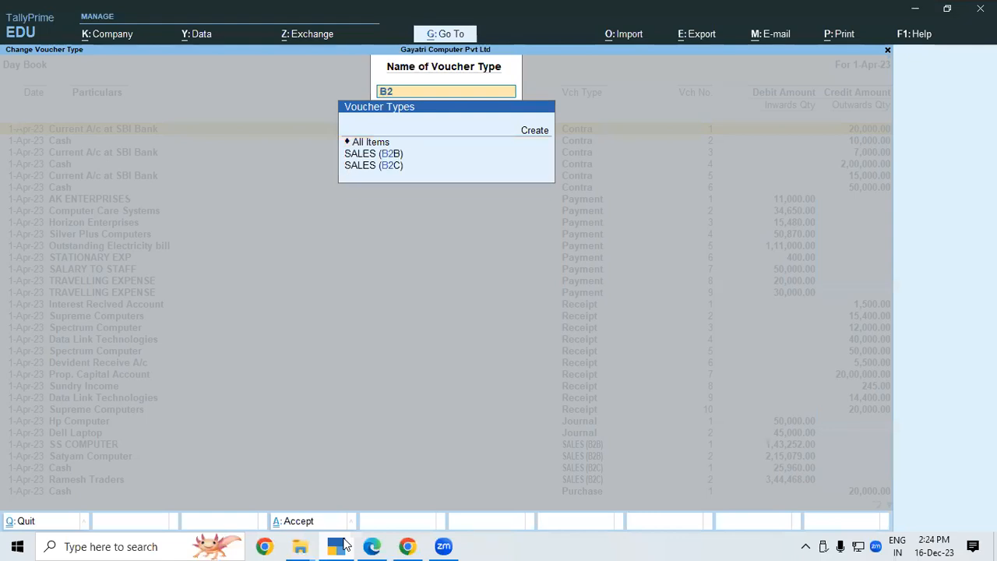
{"action": "type", "text": "B"}
{"action": "key", "text": "Return"}
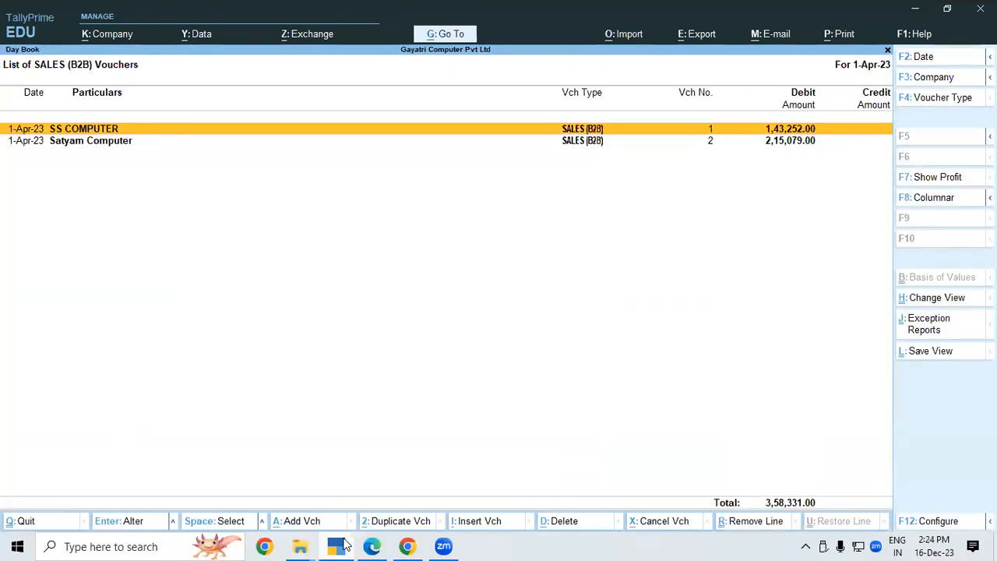
Open the Satyam Computer sales voucher for alteration and advance past its dispatch details to the party details.
{"action": "key", "text": "Down"}
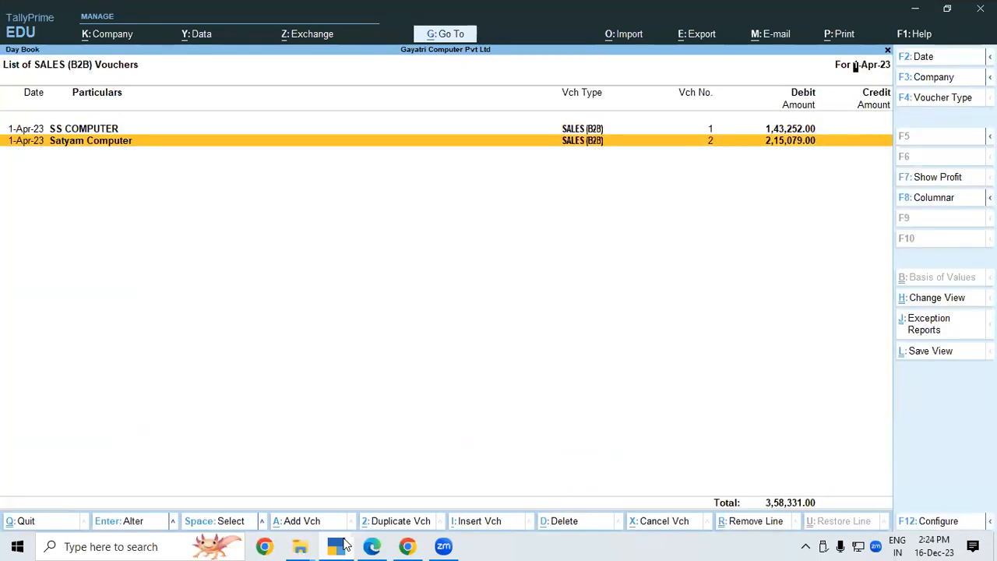
{"action": "key", "text": "Return"}
{"action": "key", "text": "Return"}
{"action": "key", "text": "Return"}
{"action": "key", "text": "Return"}
{"action": "key", "text": "Return"}
{"action": "key", "text": "Return"}
{"action": "key", "text": "Return"}
{"action": "key", "text": "Return"}
{"action": "key", "text": "Return"}
{"action": "key", "text": "Return"}
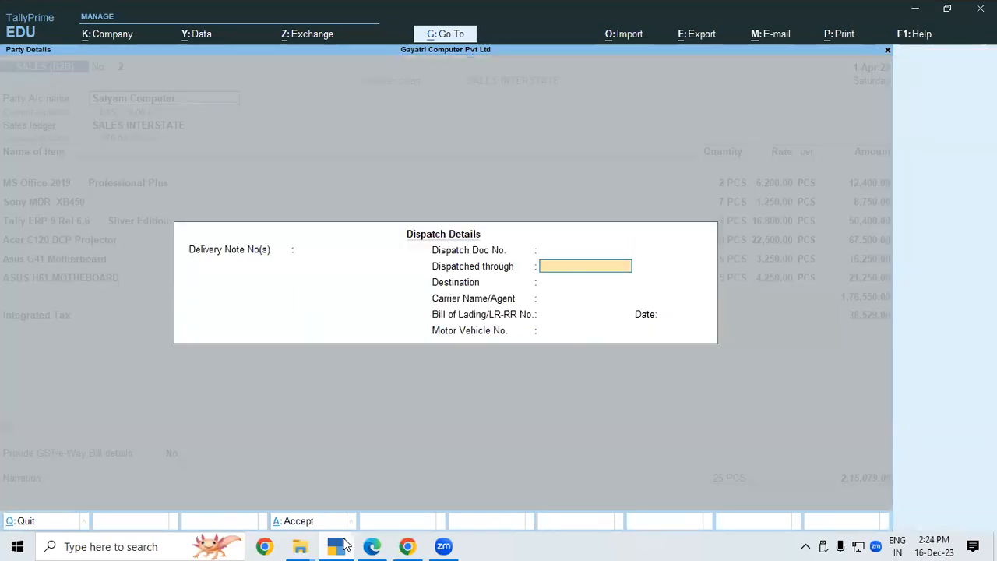
{"action": "key", "text": "Return"}
{"action": "key", "text": "Return"}
{"action": "key", "text": "Return"}
{"action": "key", "text": "Return"}
{"action": "key", "text": "Return"}
{"action": "key", "text": "Return"}
{"action": "key", "text": "Return"}
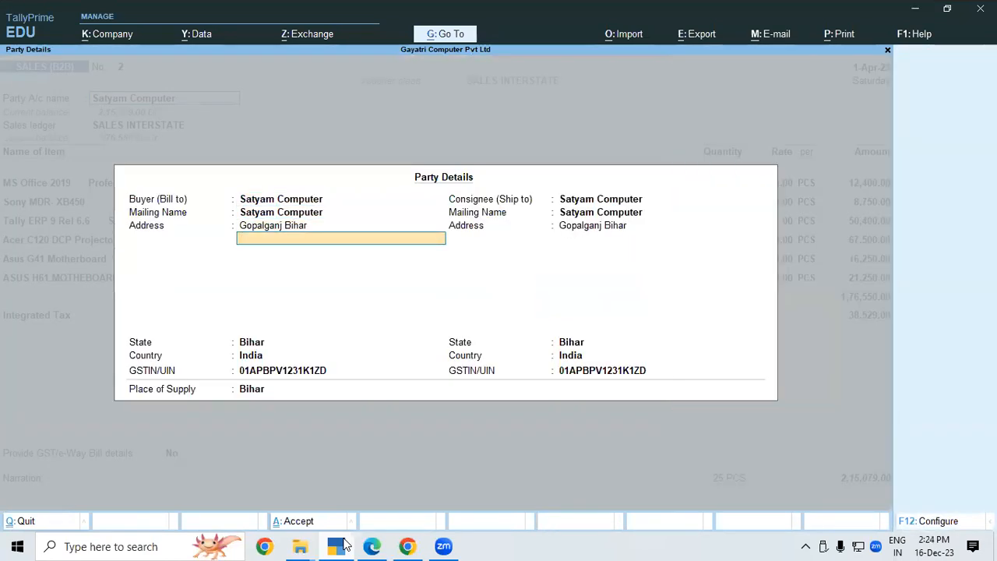
Enter the corrected GSTIN/UIN for the buyer in the party details.
{"action": "type", "text": "10A"}
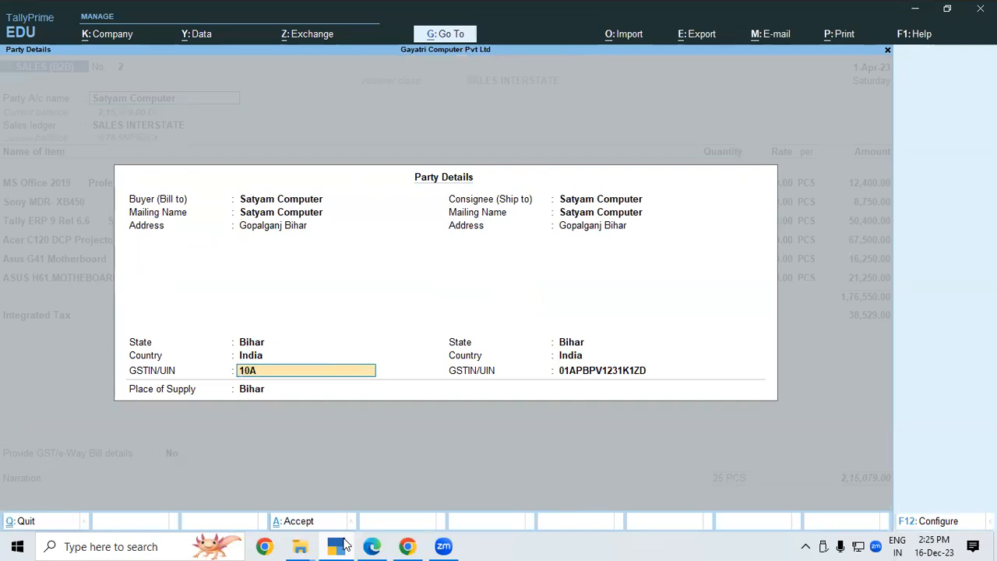
{"action": "type", "text": "PBPV1231K1ZD"}
{"action": "key", "text": "Return"}
{"action": "key", "text": "Return"}
{"action": "key", "text": "Return"}
{"action": "key", "text": "Return"}
{"action": "key", "text": "Return"}
{"action": "key", "text": "Return"}
{"action": "key", "text": "Return"}
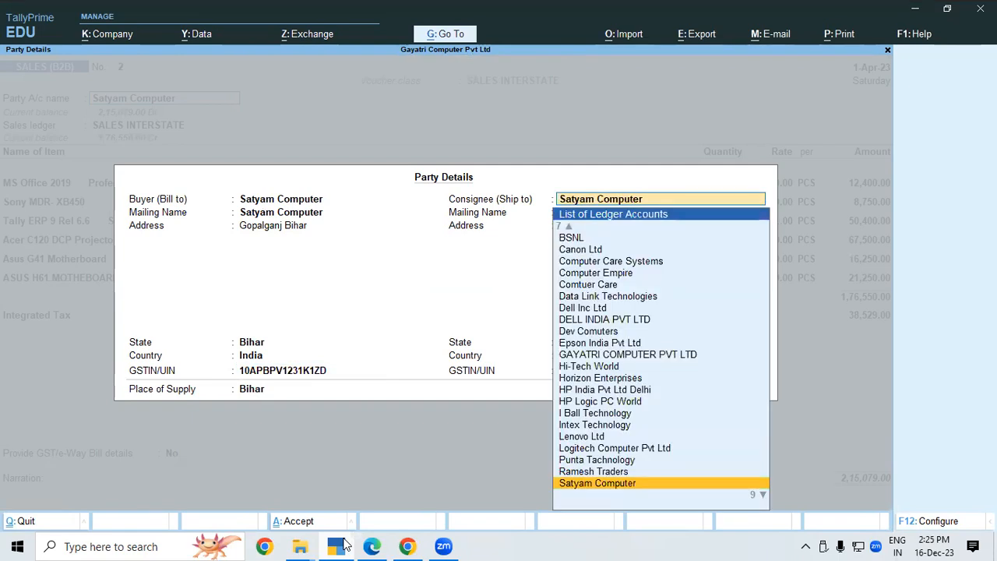
Keep Satyam Computer as the consignee and enter the same corrected GSTIN/UIN for it.
{"action": "key", "text": "Return"}
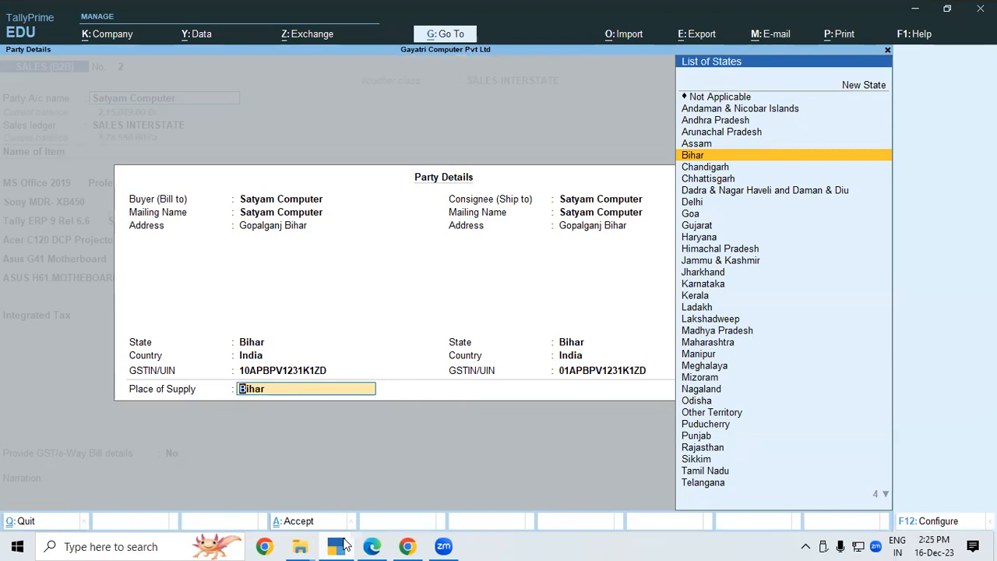
{"action": "key", "text": "Return"}
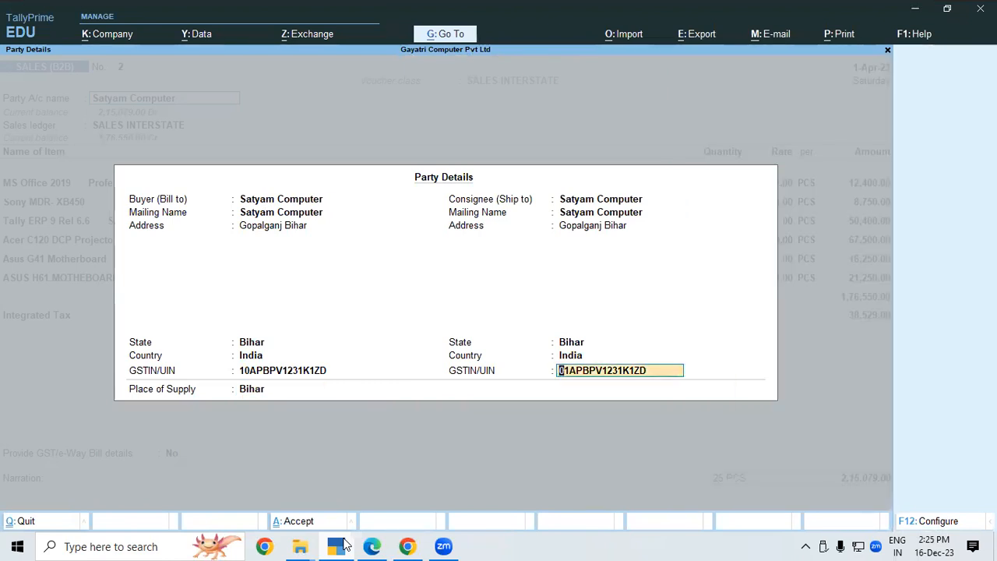
{"action": "type", "text": "10APBPV1231K1ZD"}
{"action": "key", "text": "Return"}
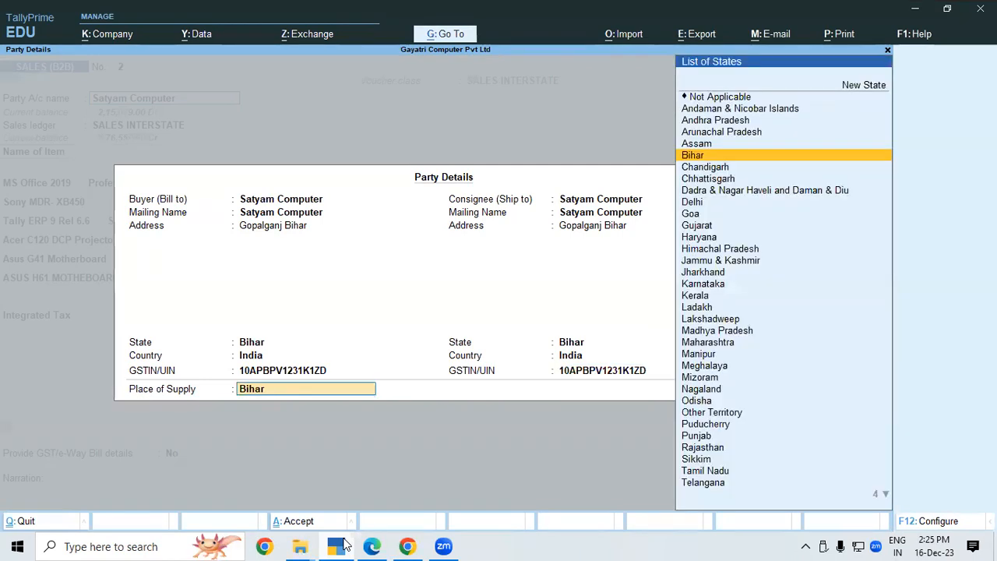
Accept Bihar as the place of supply and save the altered voucher without sending its details for e-Way Bill generation.
{"action": "key", "text": "Return"}
{"action": "key", "text": "Return"}
{"action": "key", "text": "Return"}
{"action": "key", "text": "Return"}
{"action": "key", "text": "Return"}
{"action": "key", "text": "Return"}
{"action": "key", "text": "Return"}
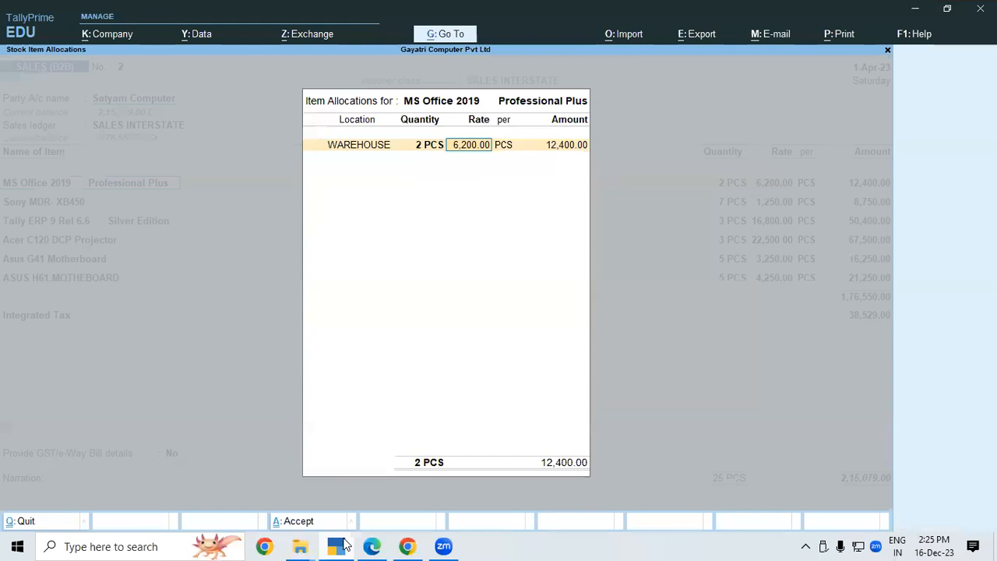
{"action": "key", "text": "Return"}
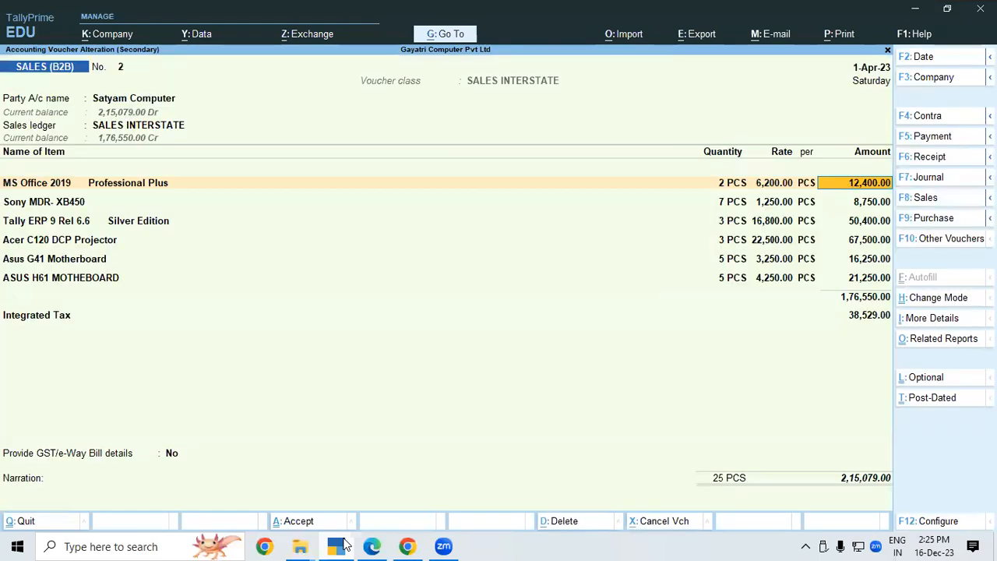
{"action": "key", "text": "ctrl+a"}
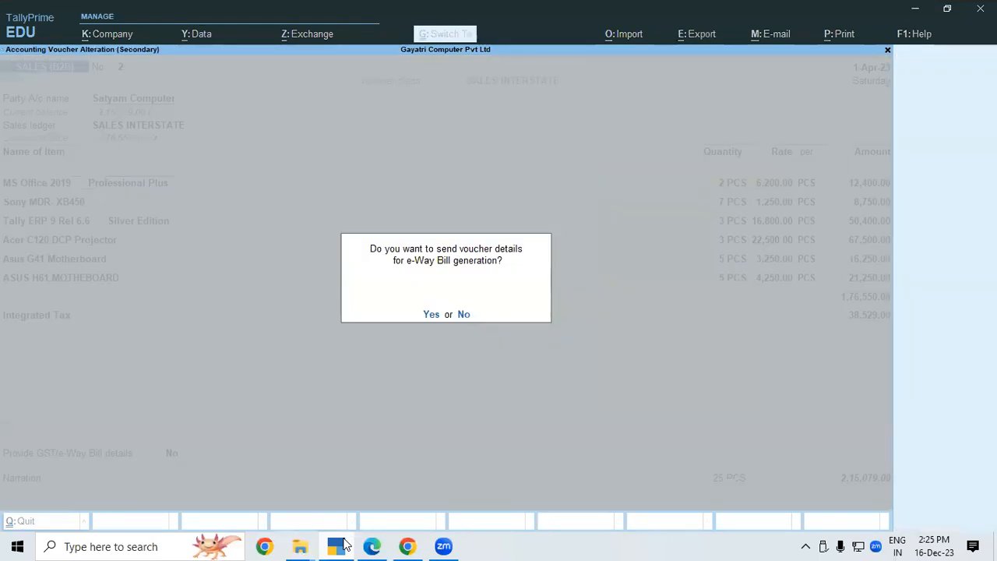
{"action": "left_click", "coordinate": [463, 315]}
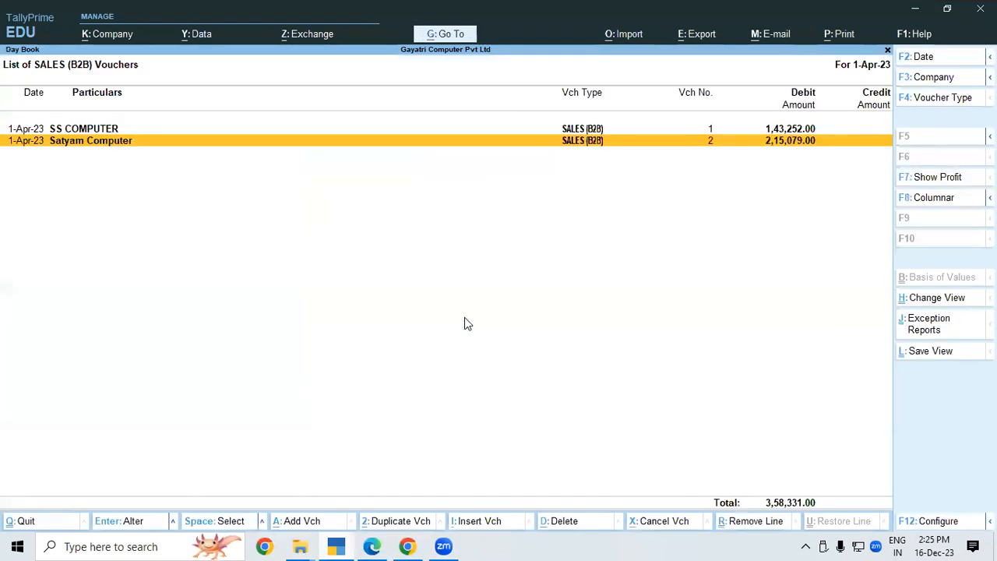
Switch to the PDF exercise in Edge and read the HP Logic PC World transaction with its stock item table.
{"action": "left_click", "coordinate": [385, 545]}
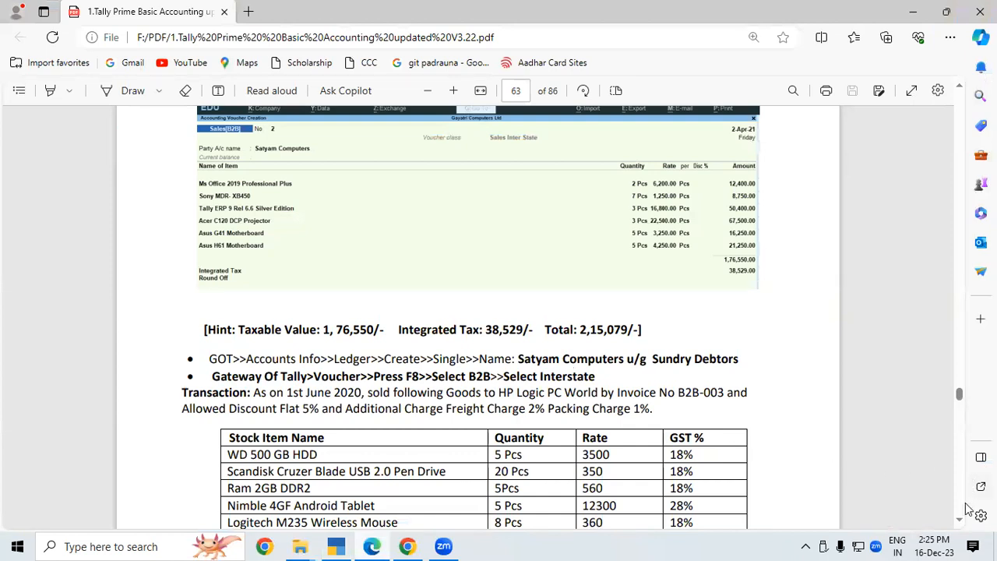
{"action": "scroll", "coordinate": [959, 518], "scroll_direction": "down", "scroll_amount": 3}
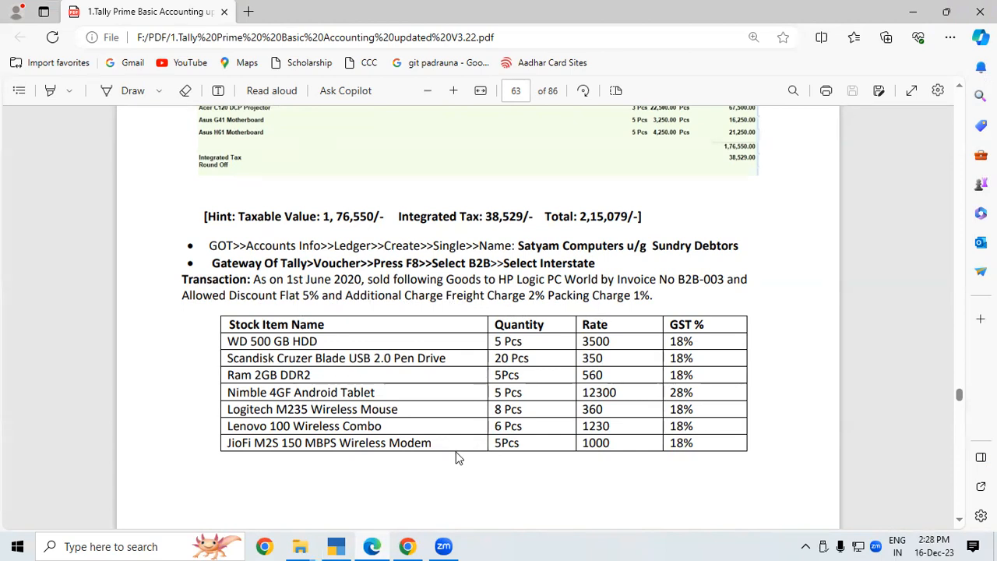
Switch back to TallyPrime, leave the Day Book and start a new SALES (B2B) voucher with the SALES INTERSTATE class.
{"action": "left_click", "coordinate": [337, 546]}
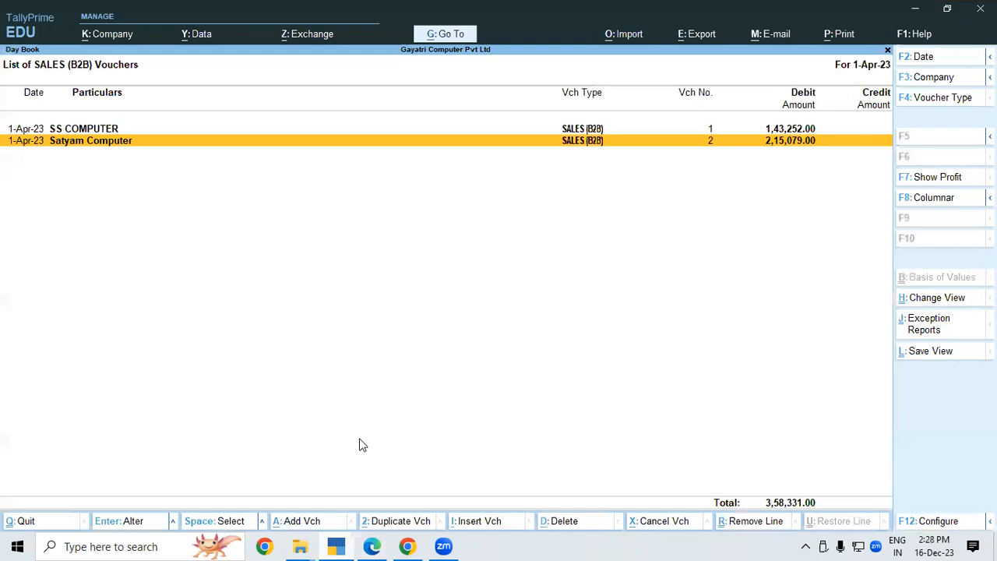
{"action": "key", "text": "Escape"}
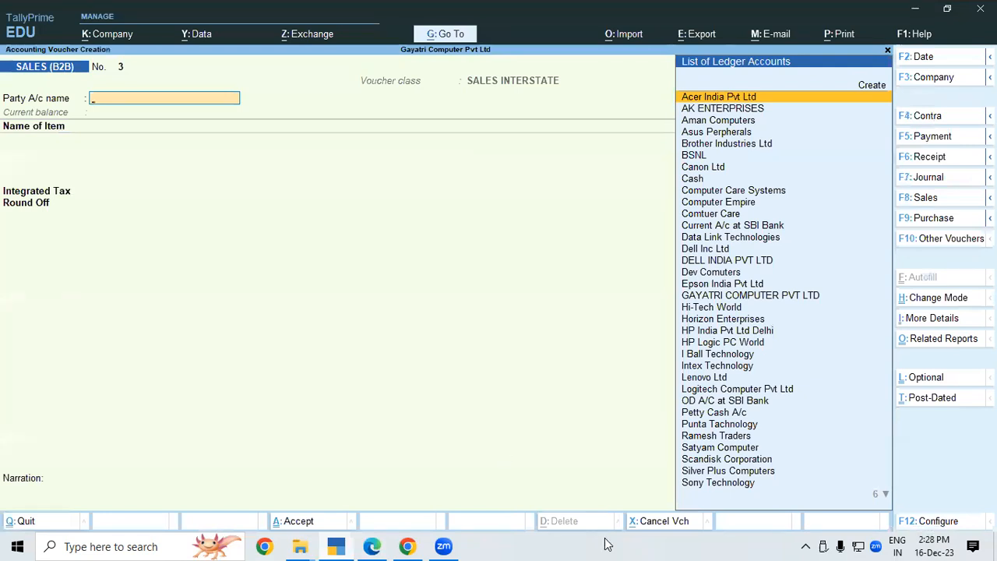
{"action": "mouse_move", "coordinate": [375, 545]}
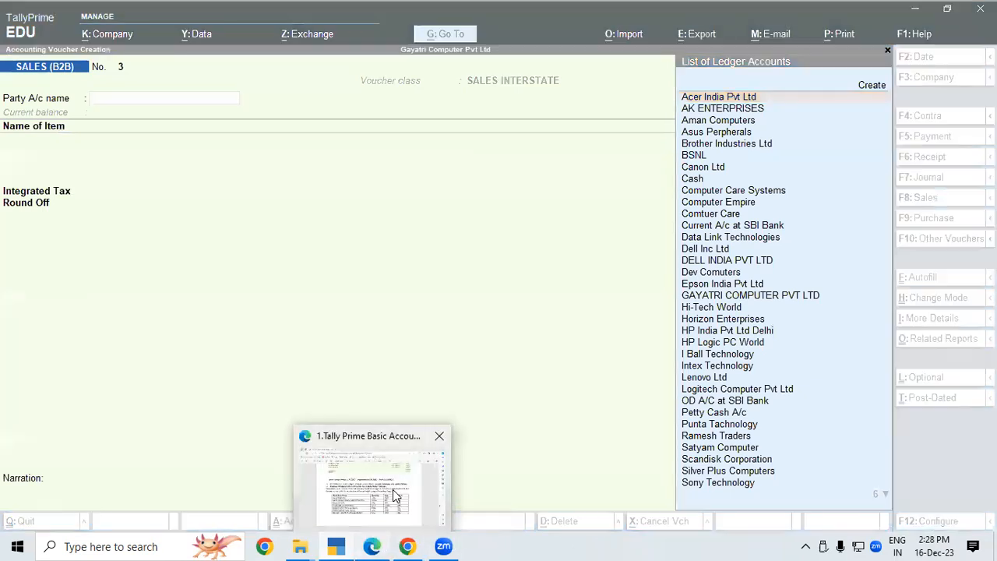
Switch to the PDF in Edge and examine the HP Logic PC World item table and the sample voucher on page 64.
{"action": "left_click", "coordinate": [393, 490]}
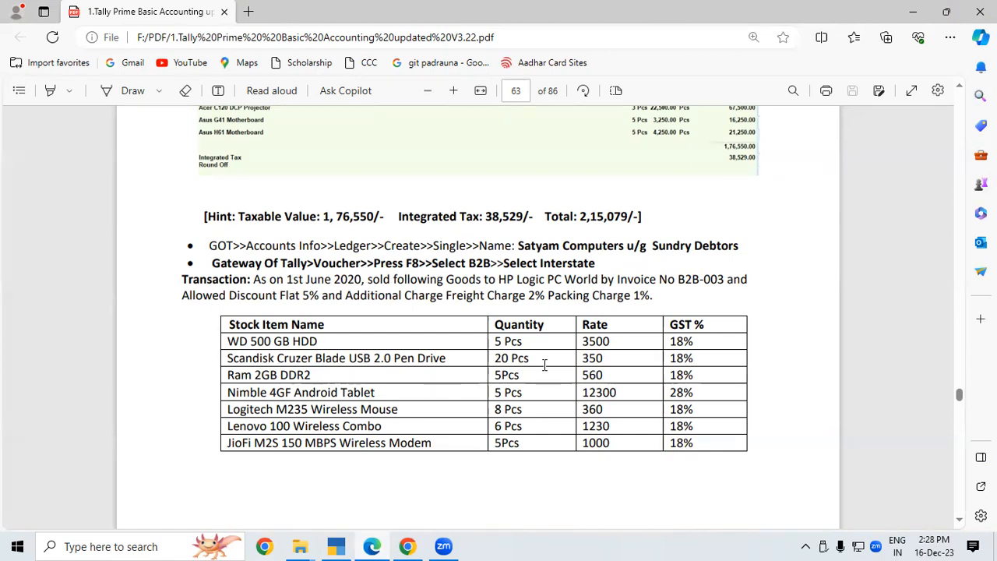
{"action": "scroll", "coordinate": [958, 522], "scroll_direction": "down", "scroll_amount": 3}
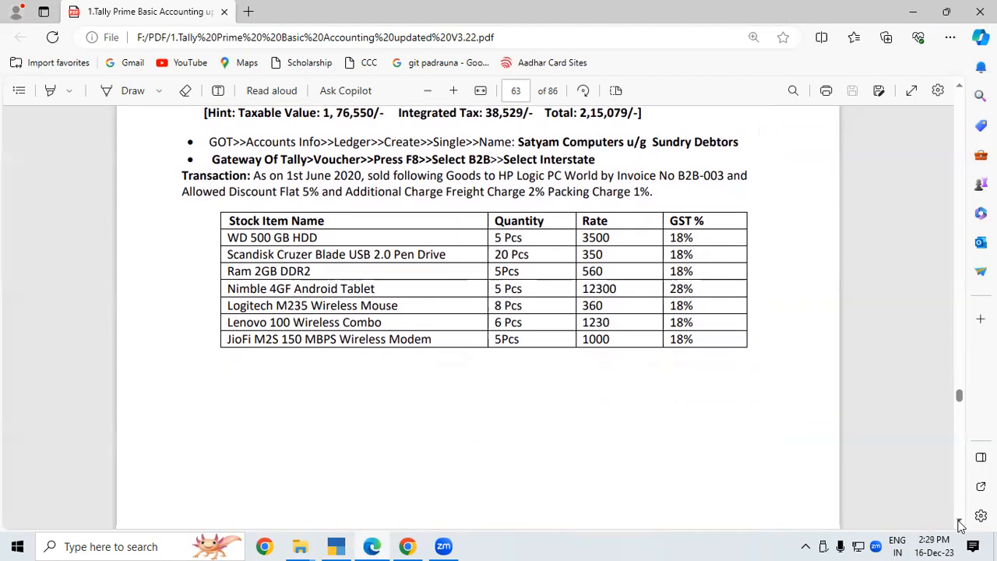
{"action": "scroll", "coordinate": [960, 525], "scroll_direction": "down", "scroll_amount": 5}
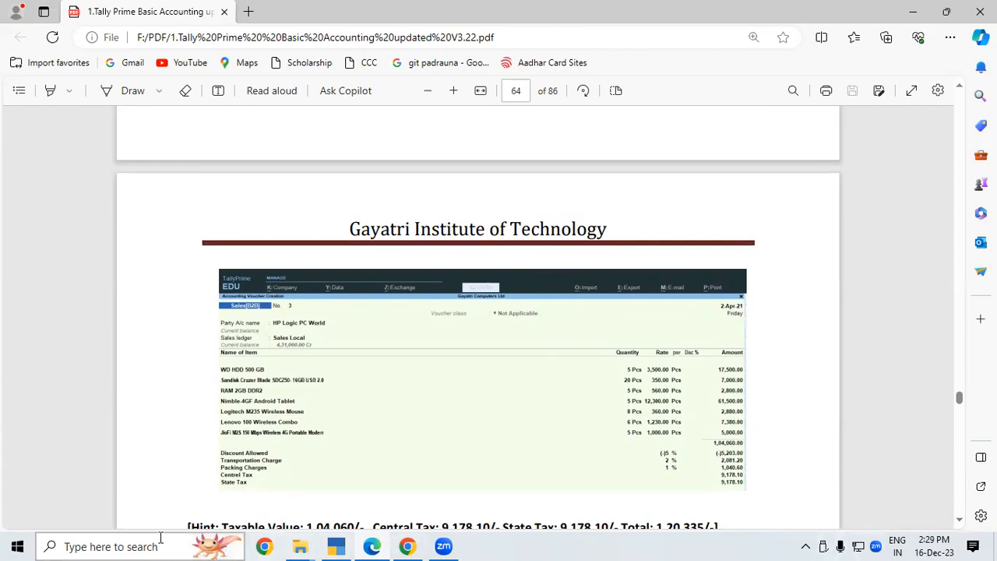
Switch back to TallyPrime and change the SALES (B2B) voucher's class to Not Applicable.
{"action": "left_click", "coordinate": [338, 538]}
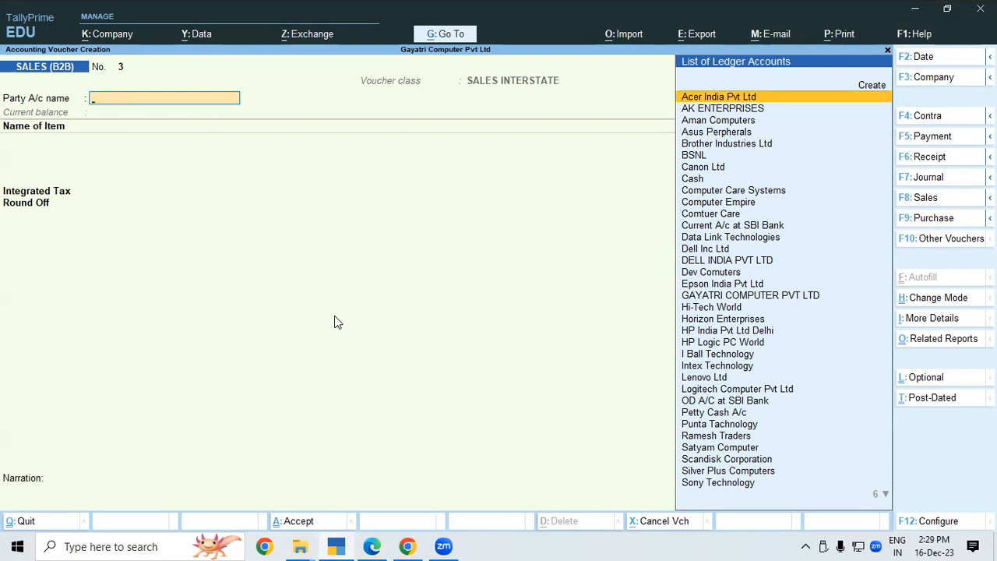
{"action": "key", "text": "F8"}
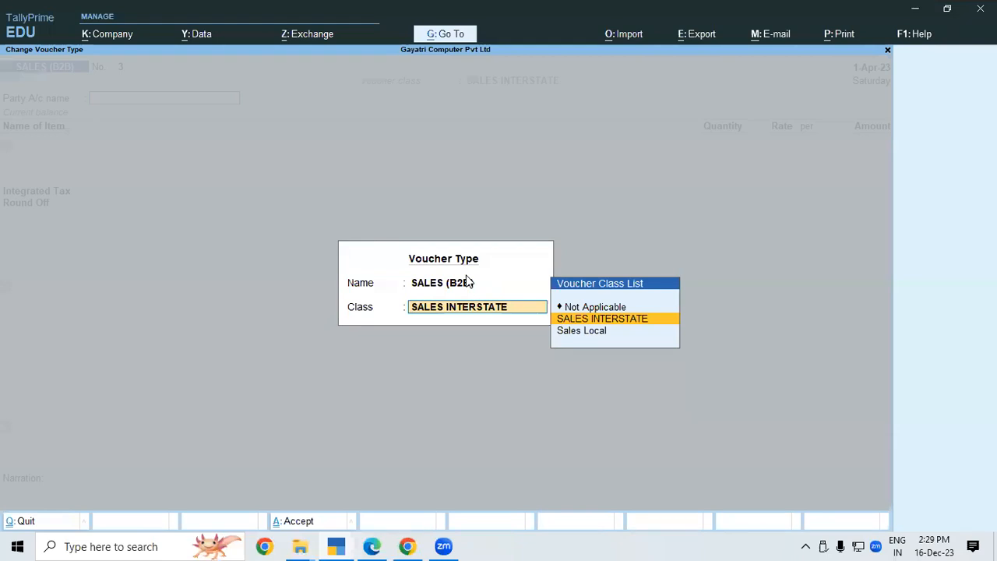
{"action": "key", "text": "Up"}
{"action": "key", "text": "Return"}
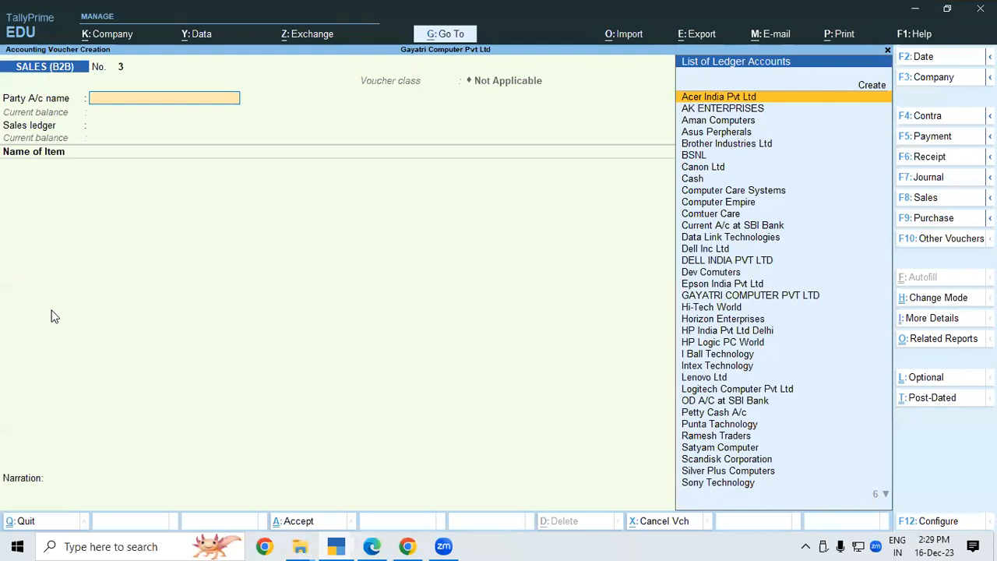
Switch to the PDF in Edge and reread the HP Logic PC World transaction text and item table on page 63.
{"action": "left_click", "coordinate": [372, 546]}
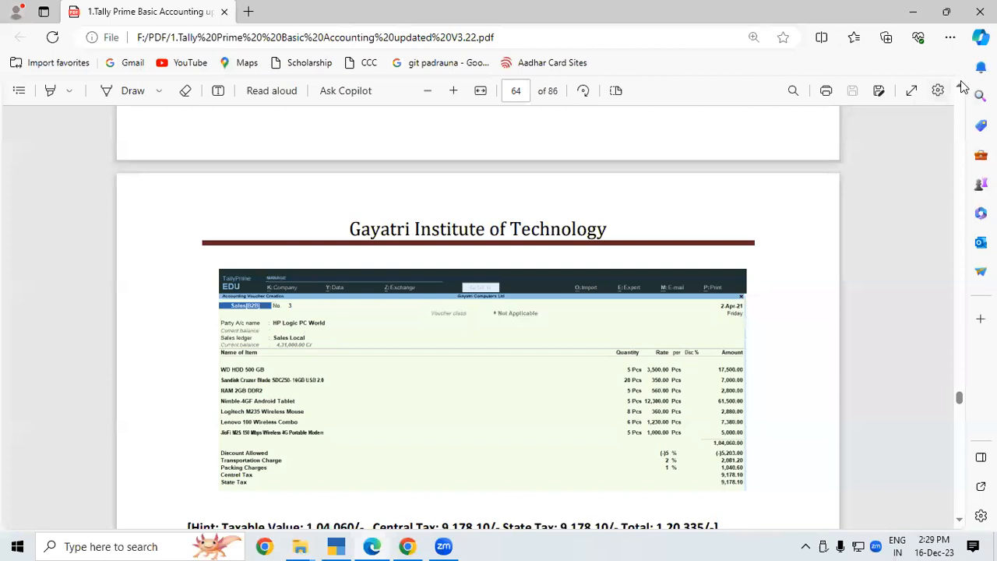
{"action": "scroll", "coordinate": [963, 85], "scroll_direction": "up", "scroll_amount": 3}
{"action": "scroll", "coordinate": [963, 86], "scroll_direction": "up", "scroll_amount": 5}
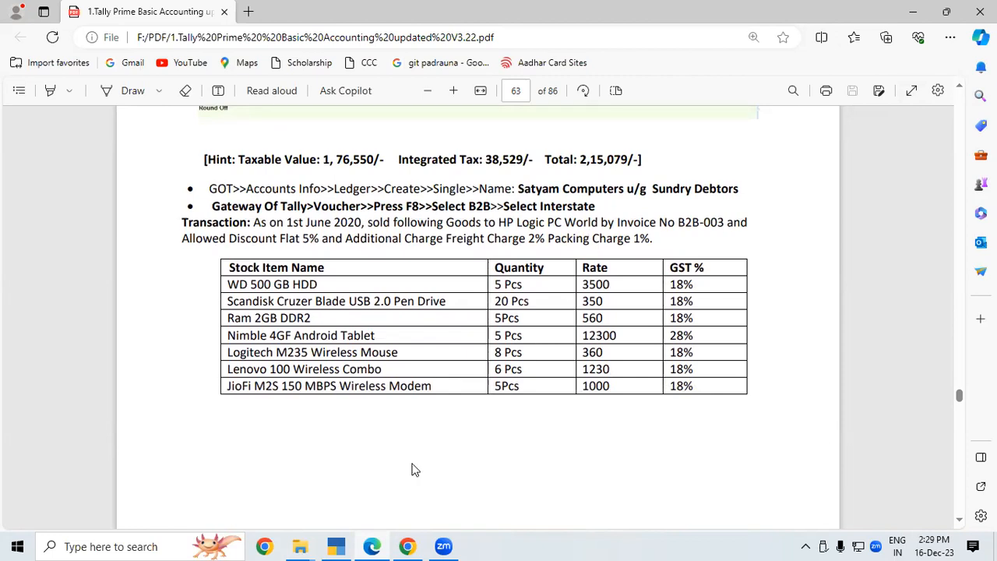
Return to TallyPrime and set HP Logic PC World as the party, keeping its default details, with Sales Local as the sales ledger.
{"action": "left_click", "coordinate": [373, 545]}
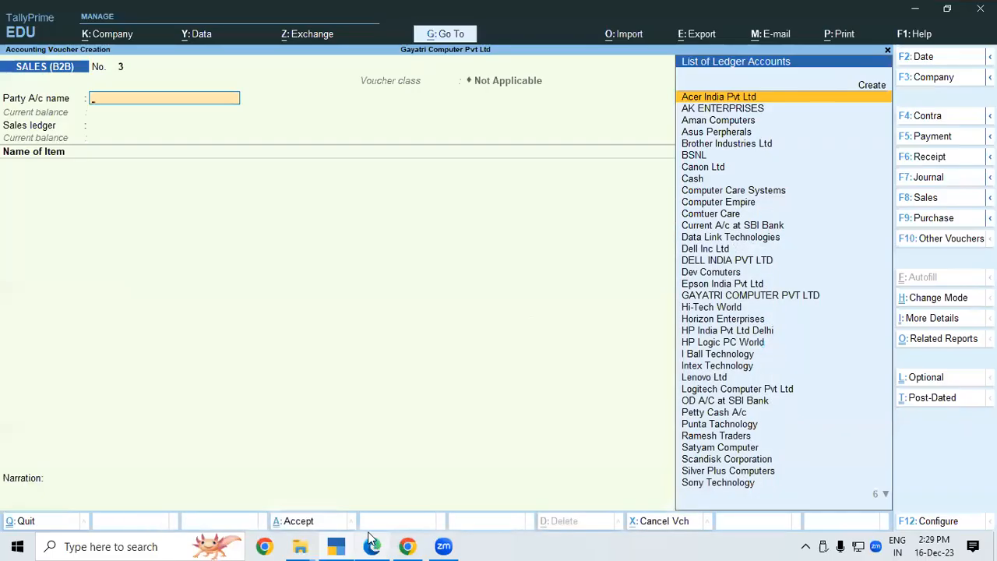
{"action": "type", "text": "Hp"}
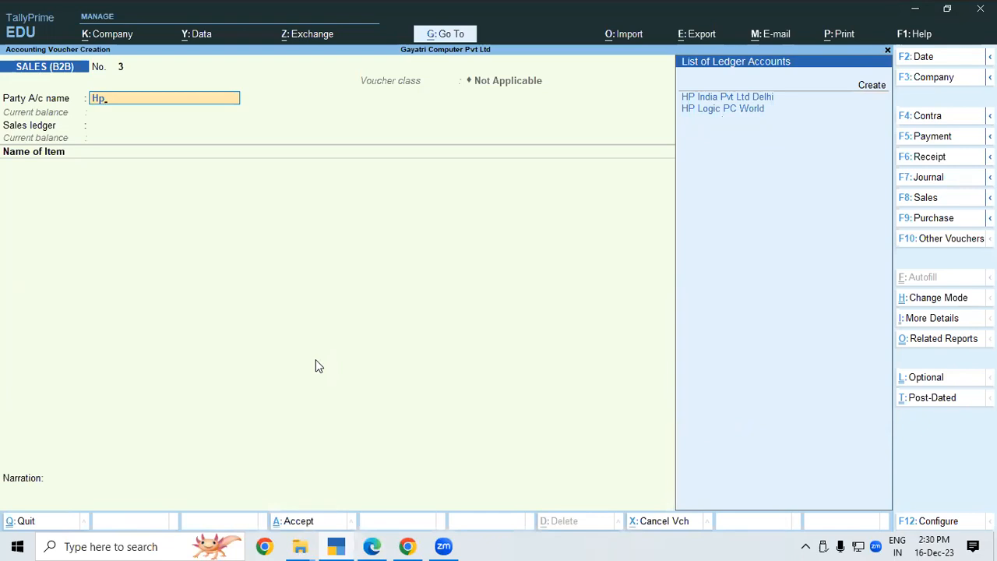
{"action": "key", "text": "Down"}
{"action": "key", "text": "Return"}
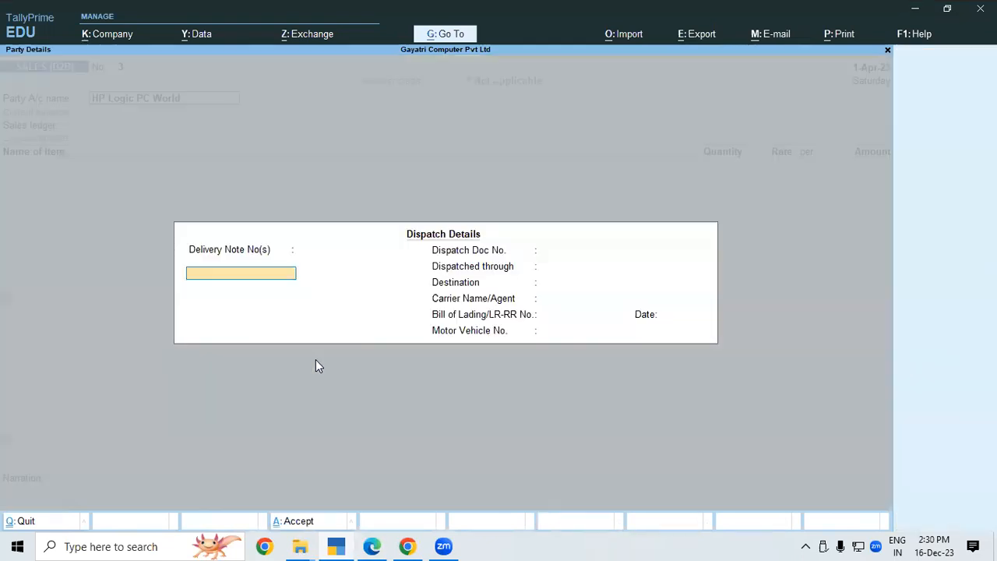
{"action": "key", "text": "ctrl+a"}
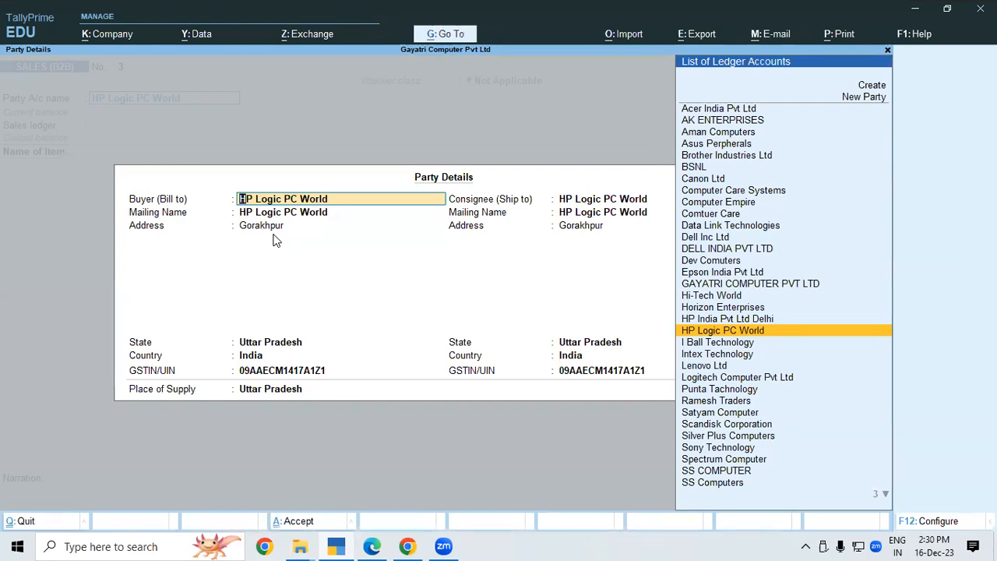
{"action": "key", "text": "ctrl+a"}
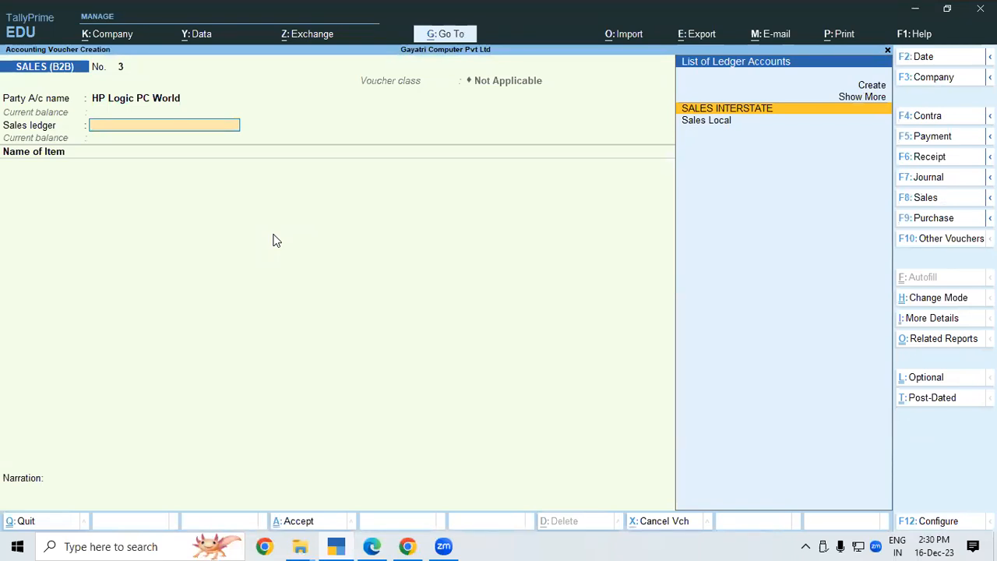
{"action": "key", "text": "Down"}
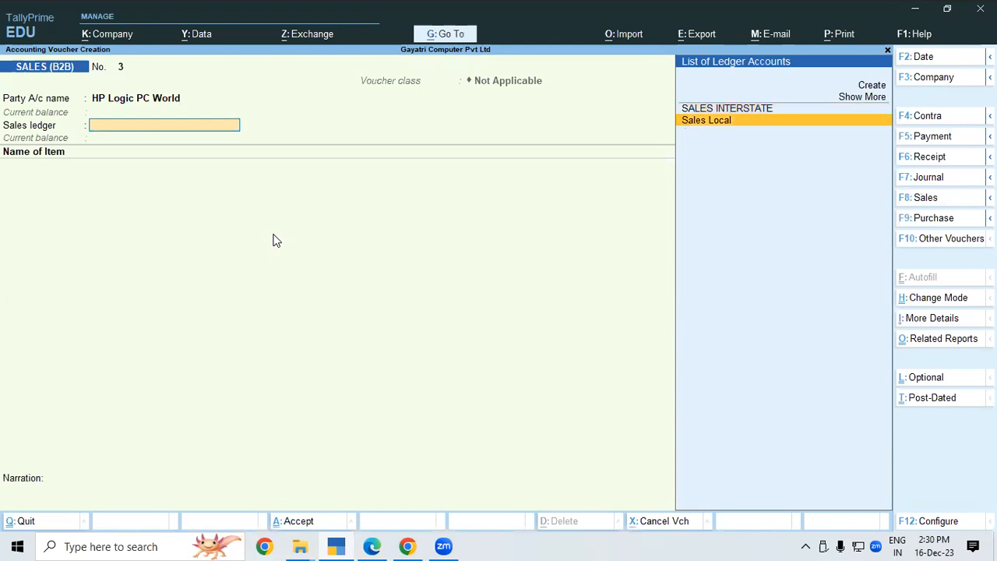
{"action": "key", "text": "Return"}
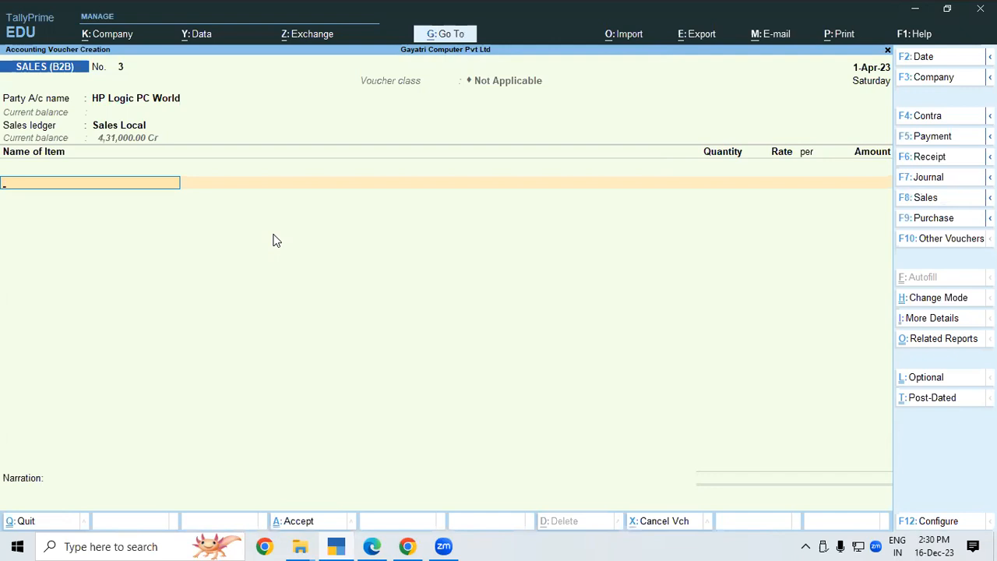
Check the item table in the Edge PDF, then in TallyPrime add 5 PCS of WD HDD 500 GB from WAREHOUSE at a rate of 3500.
{"action": "left_click", "coordinate": [372, 546]}
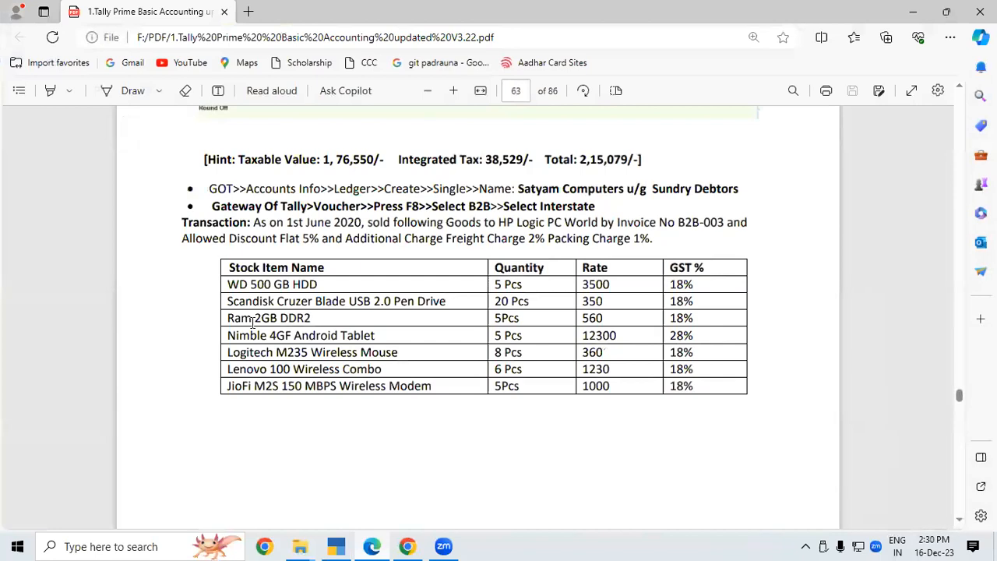
{"action": "left_click", "coordinate": [335, 546]}
{"action": "type", "text": "Wd"}
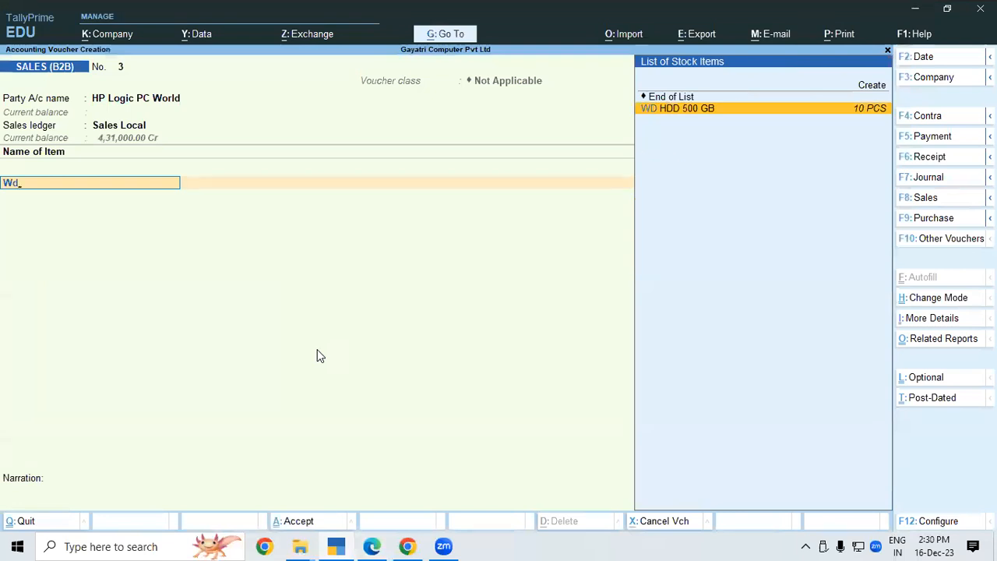
{"action": "key", "text": "Return"}
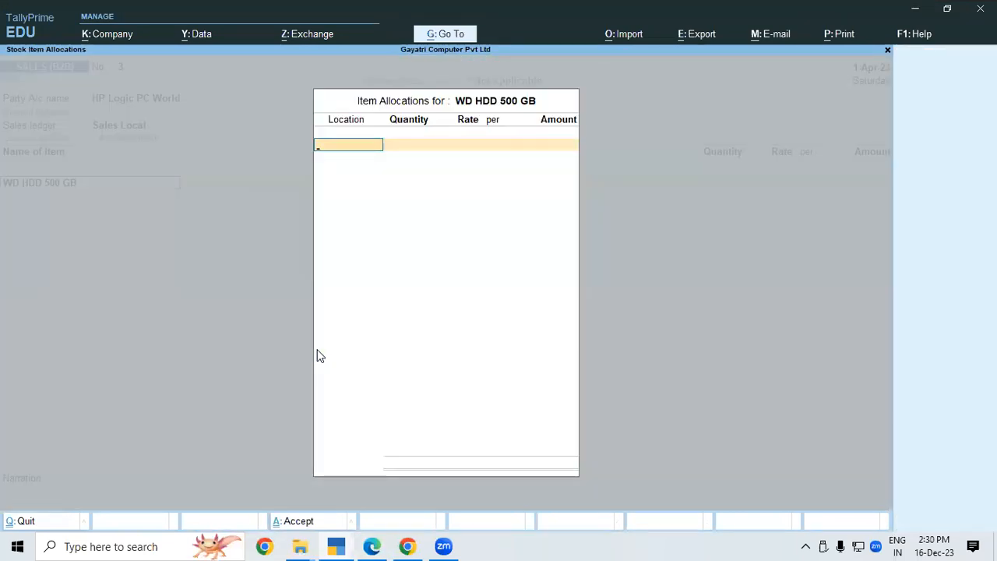
{"action": "key", "text": "Return"}
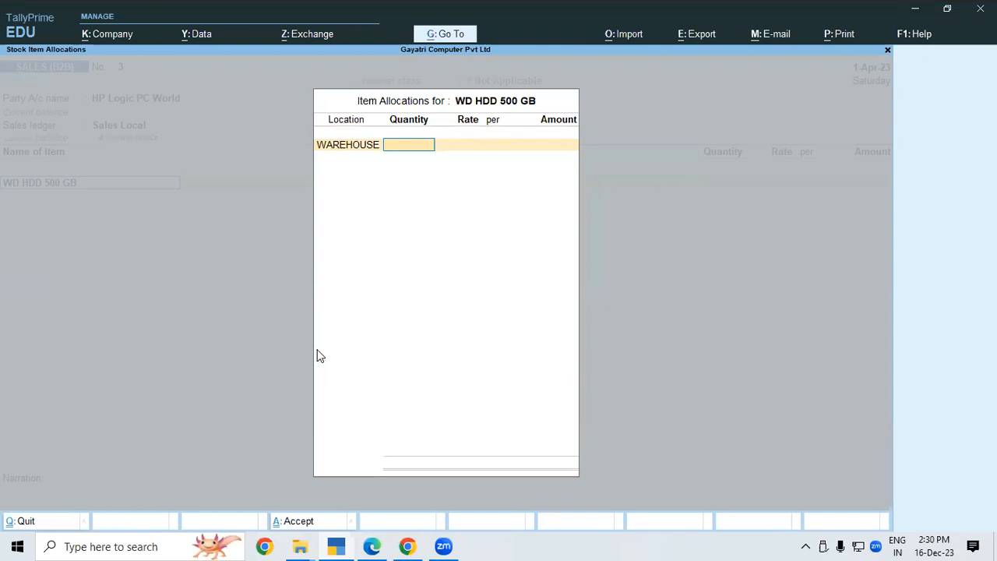
{"action": "type", "text": "5 PCS"}
{"action": "key", "text": "Return"}
{"action": "type", "text": "3500"}
{"action": "key", "text": "Return"}
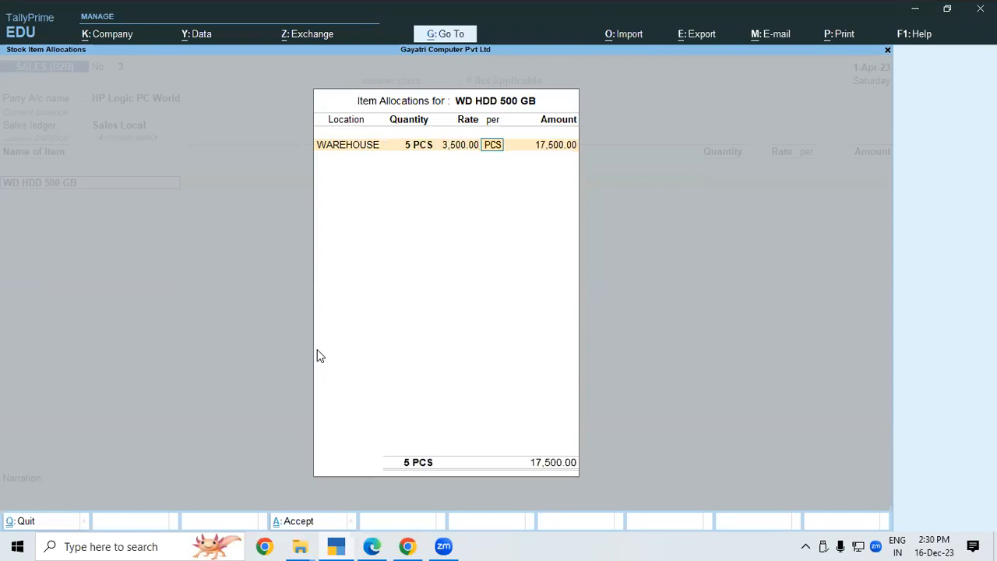
{"action": "key", "text": "Return"}
{"action": "key", "text": "Return"}
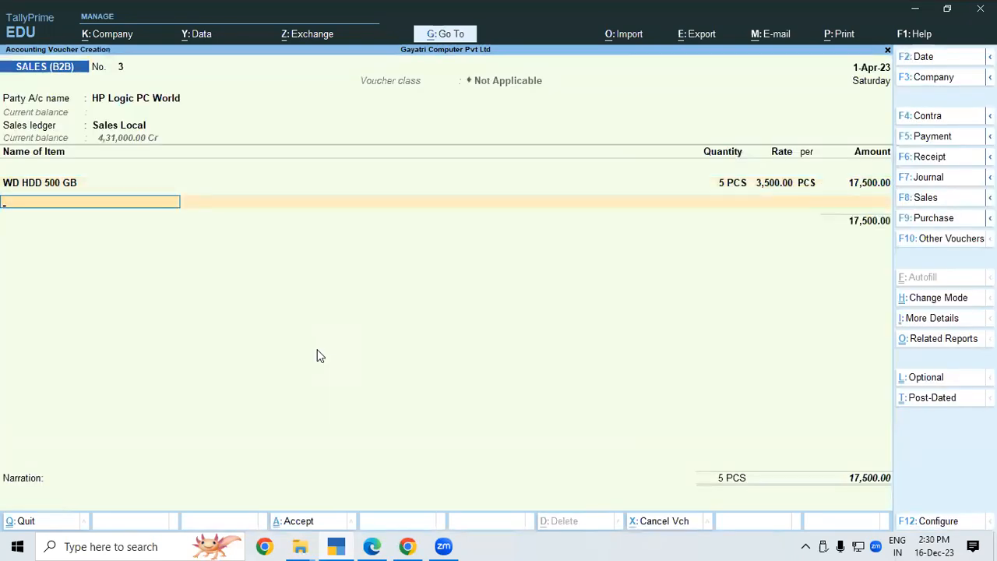
Add 20 PCS of Scandisk Cruzer Blade Sdcz50 16 Gb Usb 2.0 Pendrive from WAREHOUSE at a rate of 350.
{"action": "type", "text": "Sc"}
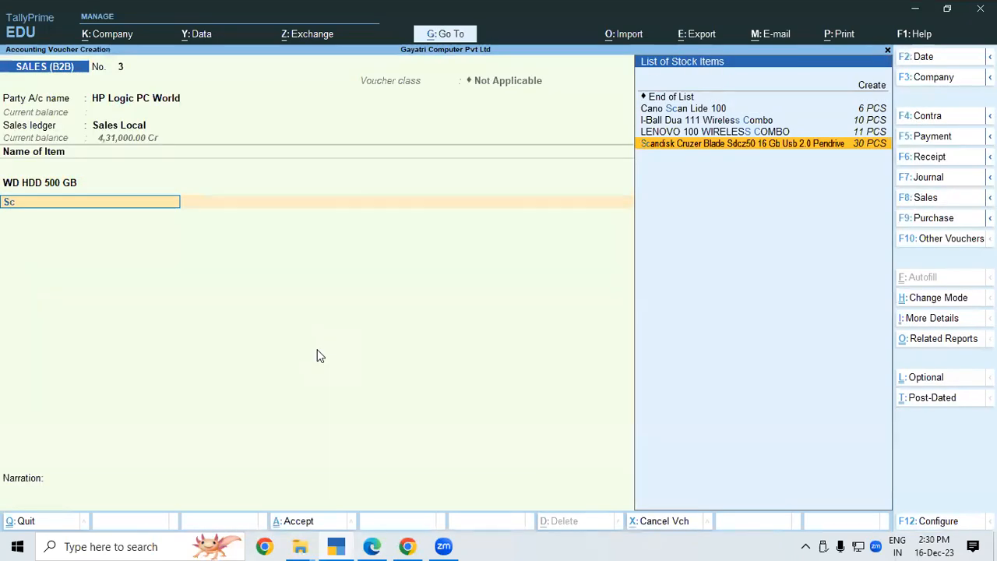
{"action": "key", "text": "Return"}
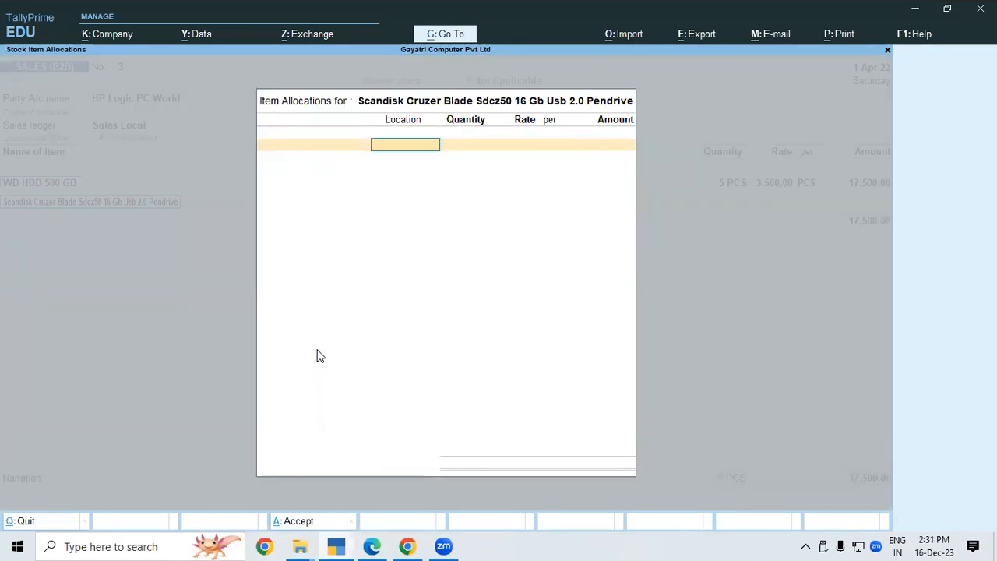
{"action": "key", "text": "Return"}
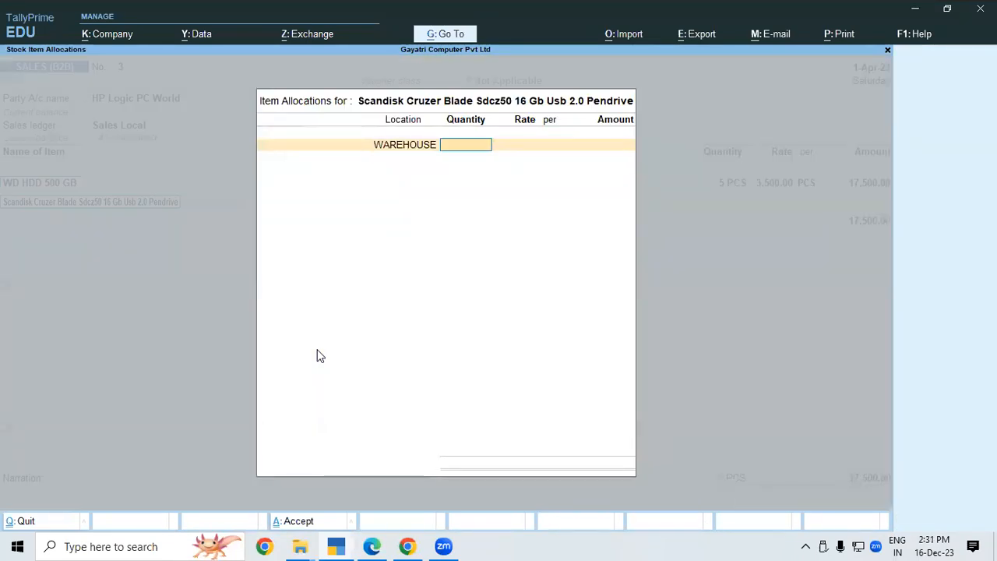
{"action": "type", "text": "20"}
{"action": "key", "text": "Return"}
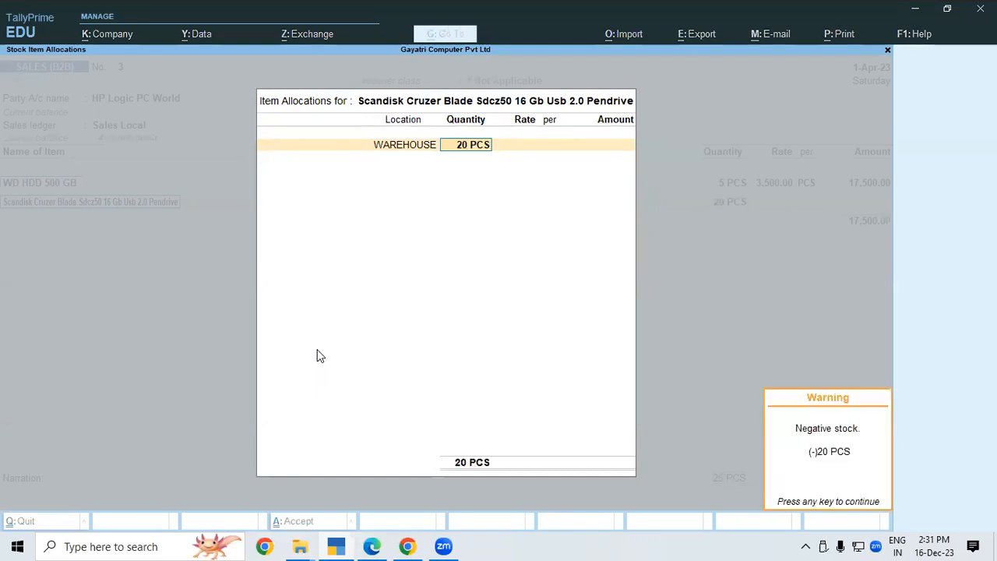
{"action": "type", "text": "350"}
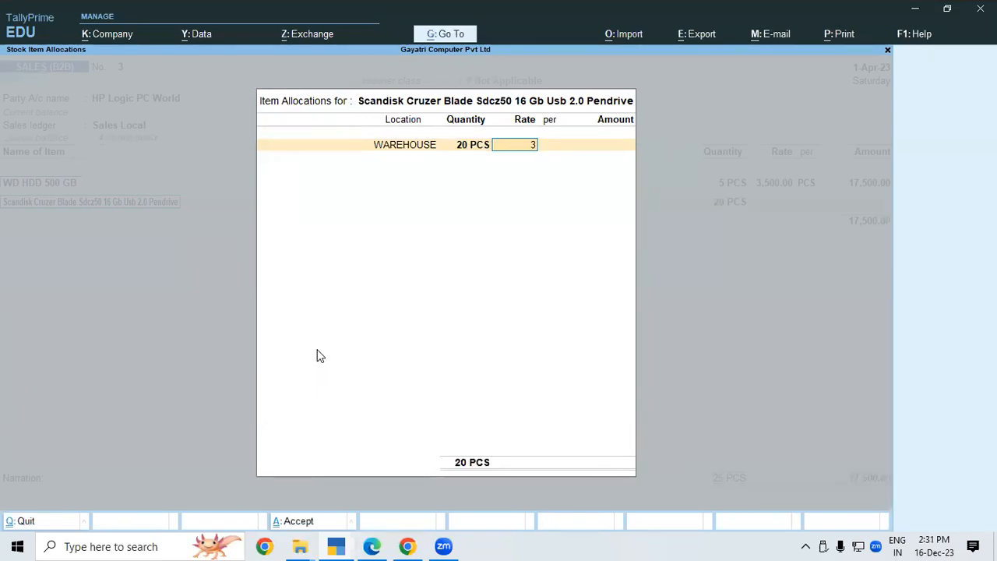
{"action": "key", "text": "Return"}
{"action": "key", "text": "Return"}
{"action": "key", "text": "Return"}
{"action": "key", "text": "Return"}
{"action": "key", "text": "Return"}
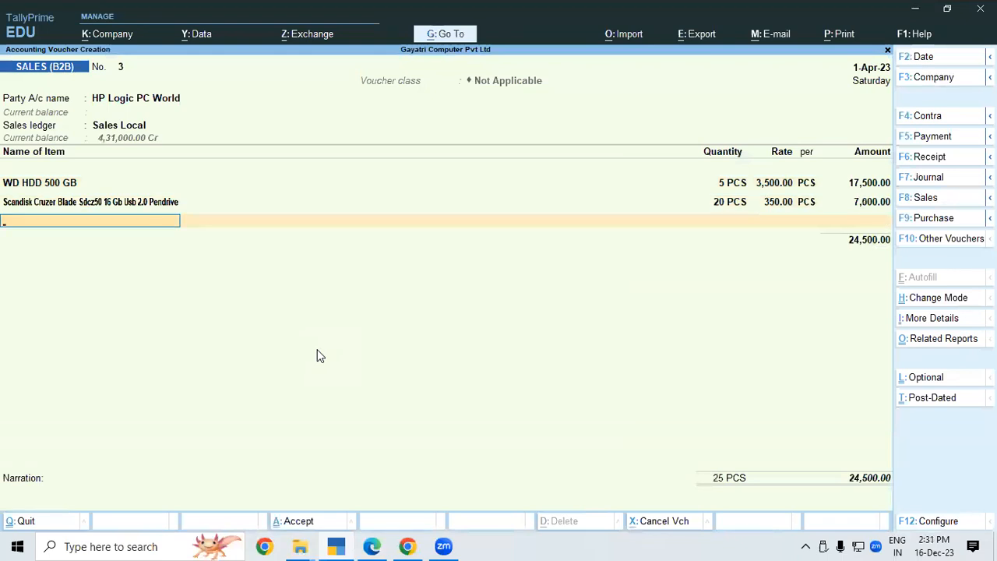
Add 5 PCS of Ram 2GB DD2 from WAREHOUSE at a rate of 560 as the third item line.
{"action": "type", "text": "Ram"}
{"action": "key", "text": "Return"}
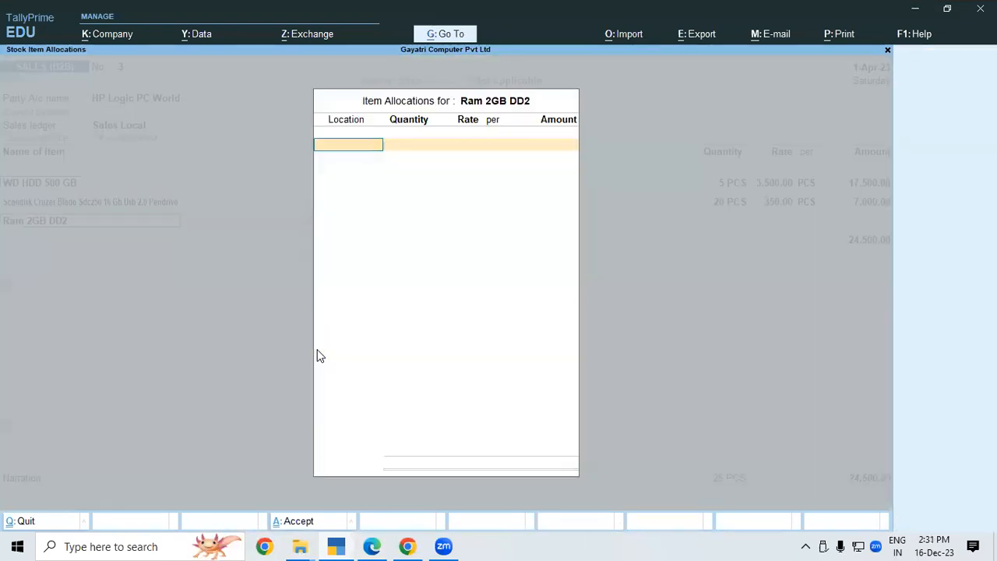
{"action": "type", "text": "wa"}
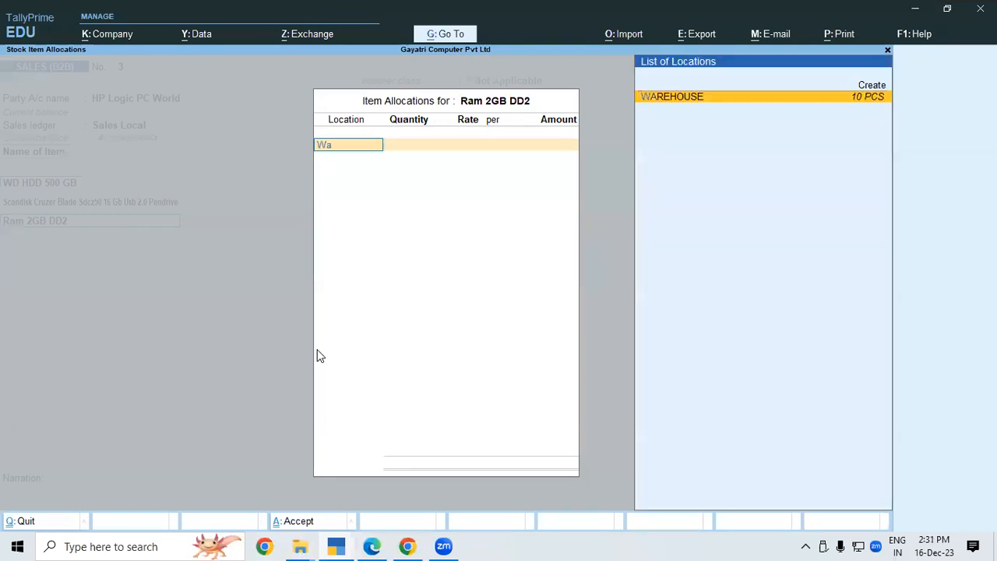
{"action": "key", "text": "Return"}
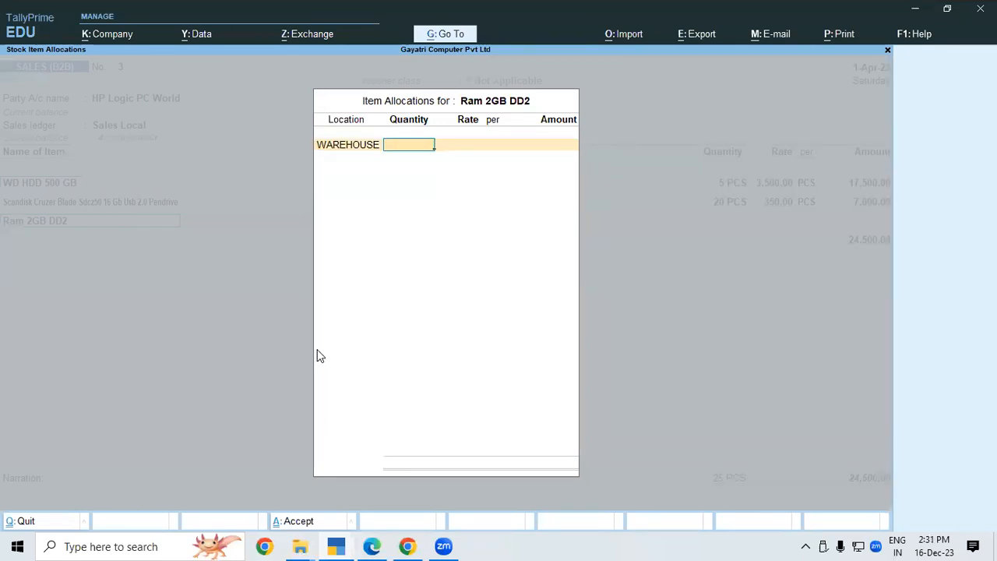
{"action": "type", "text": "5"}
{"action": "key", "text": "Return"}
{"action": "type", "text": "560"}
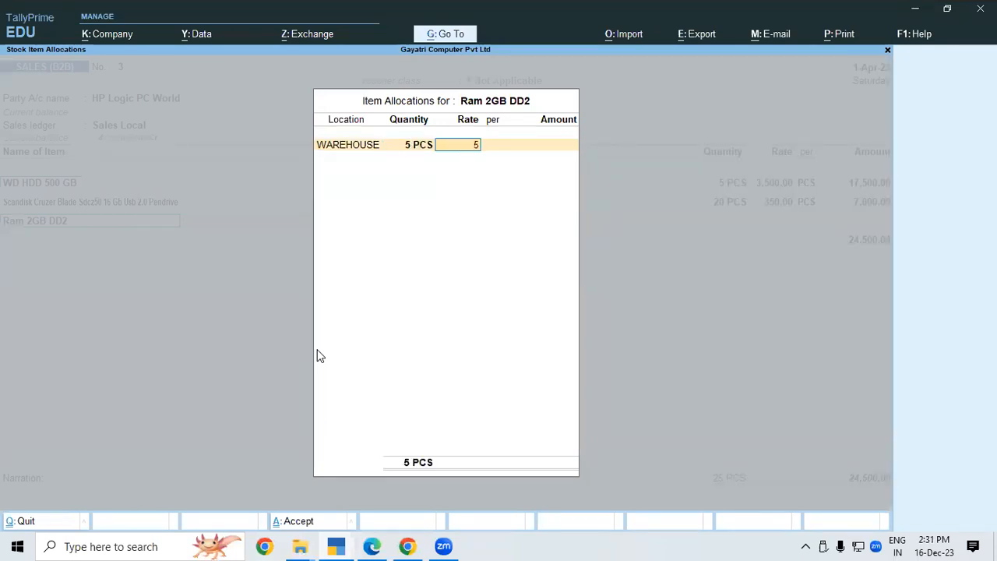
{"action": "key", "text": "Return"}
{"action": "key", "text": "Return"}
{"action": "key", "text": "Return"}
{"action": "key", "text": "Return"}
{"action": "key", "text": "Return"}
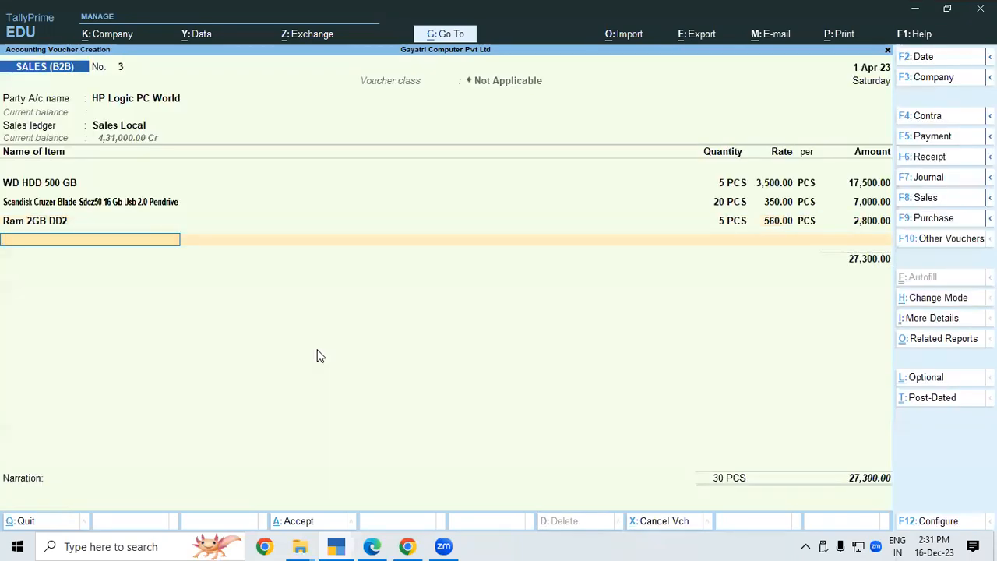
Add 5 PCS of Nimble 4gf Android Tablet from WAREHOUSE at a rate of 12300 as the fourth item line.
{"action": "type", "text": "Nim"}
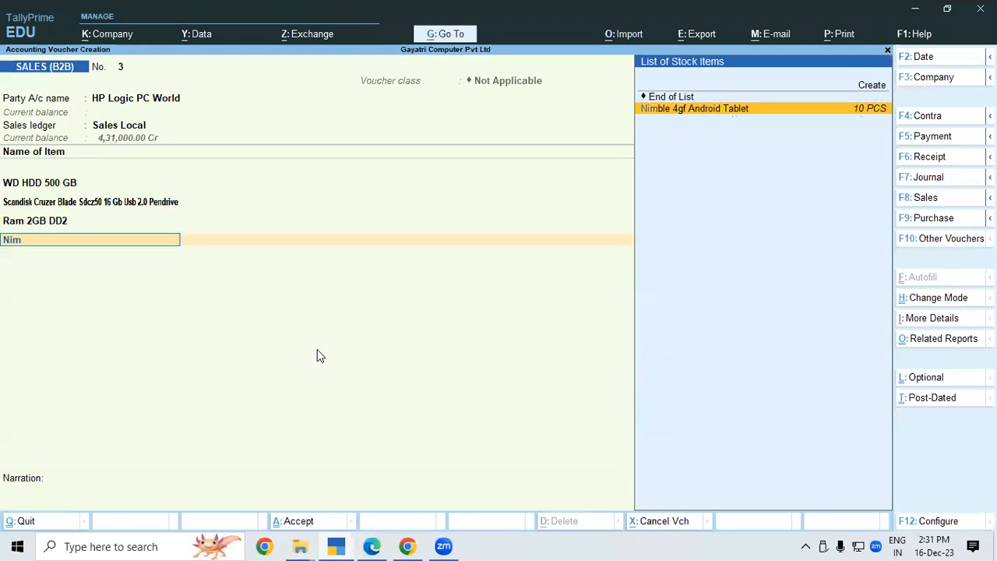
{"action": "key", "text": "Return"}
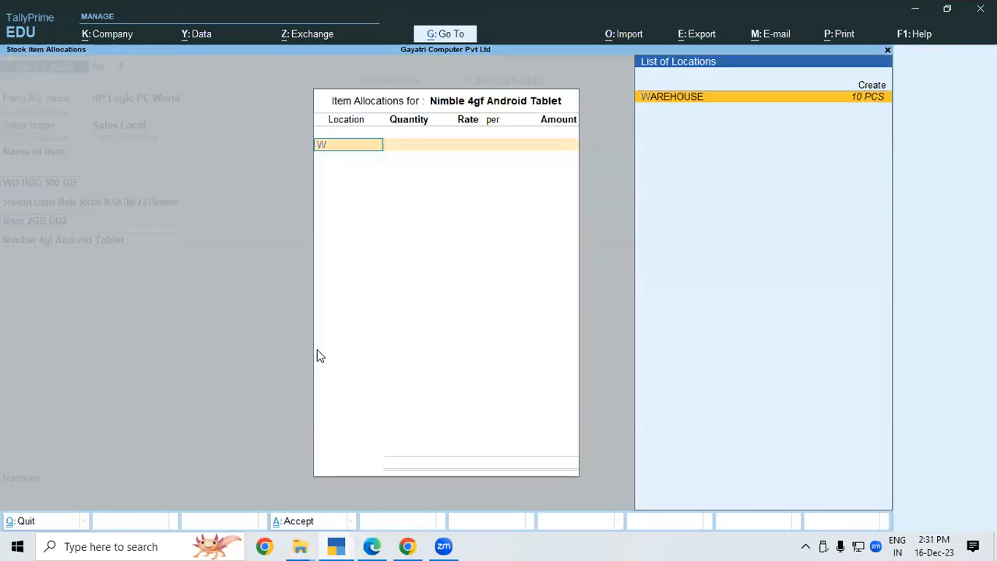
{"action": "key", "text": "Return"}
{"action": "type", "text": "5"}
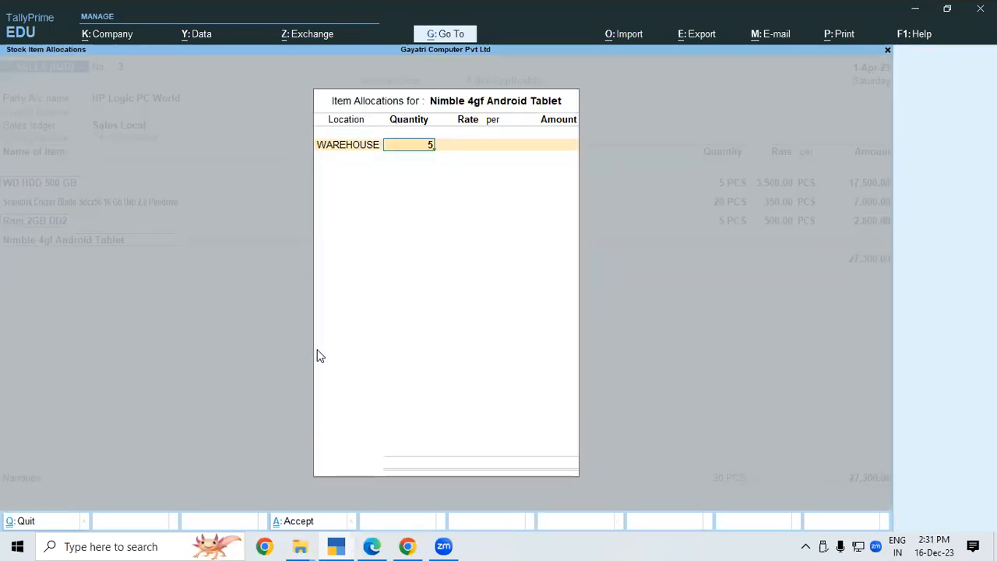
{"action": "key", "text": "Return"}
{"action": "type", "text": "12300"}
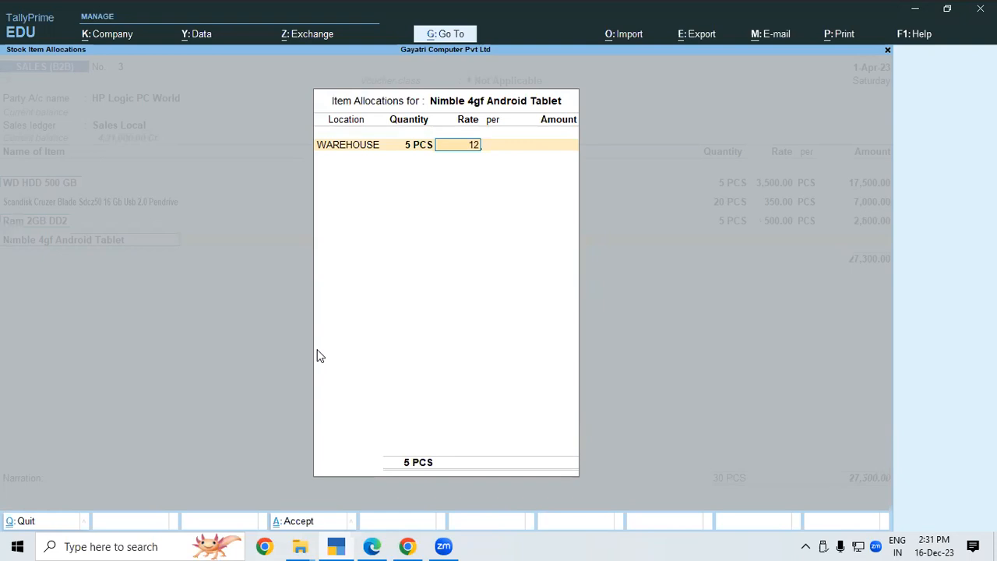
{"action": "key", "text": "Return"}
{"action": "key", "text": "Return"}
{"action": "key", "text": "Return"}
{"action": "key", "text": "Return"}
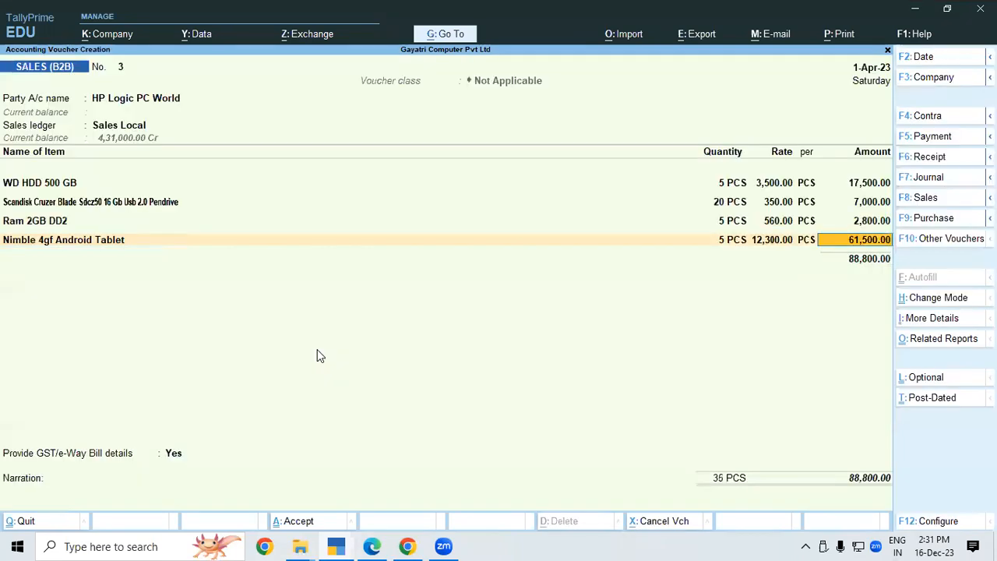
Add Logitech M235 Wireless Mouse as the fifth item and allocate 8 PCS from WAREHOUSE.
{"action": "type", "text": "Logi"}
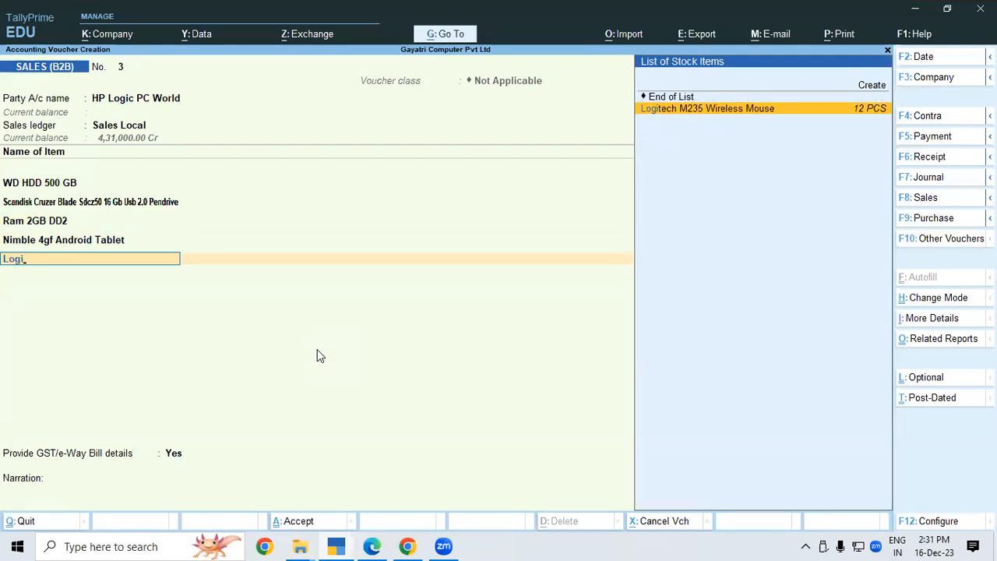
{"action": "key", "text": "Return"}
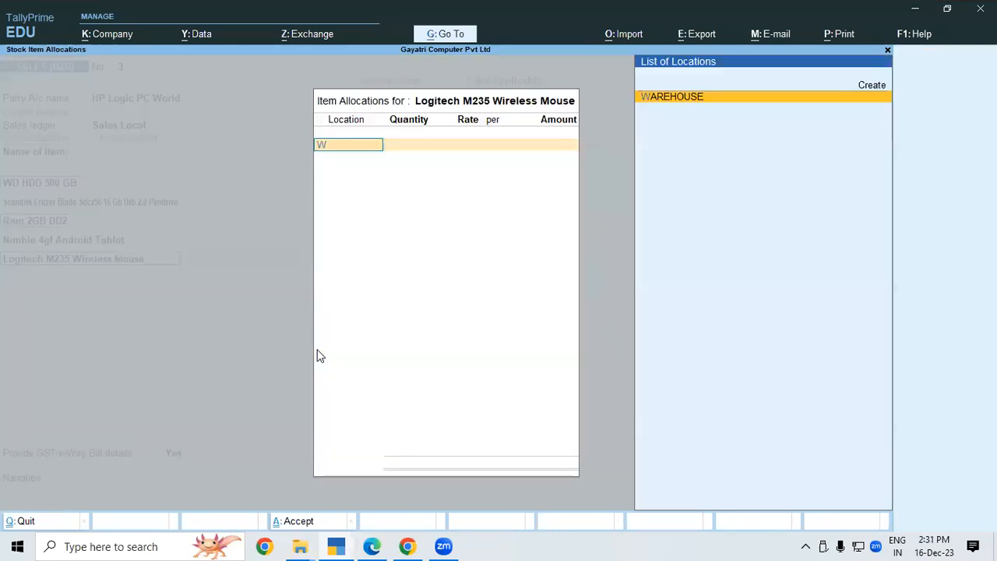
{"action": "key", "text": "Return"}
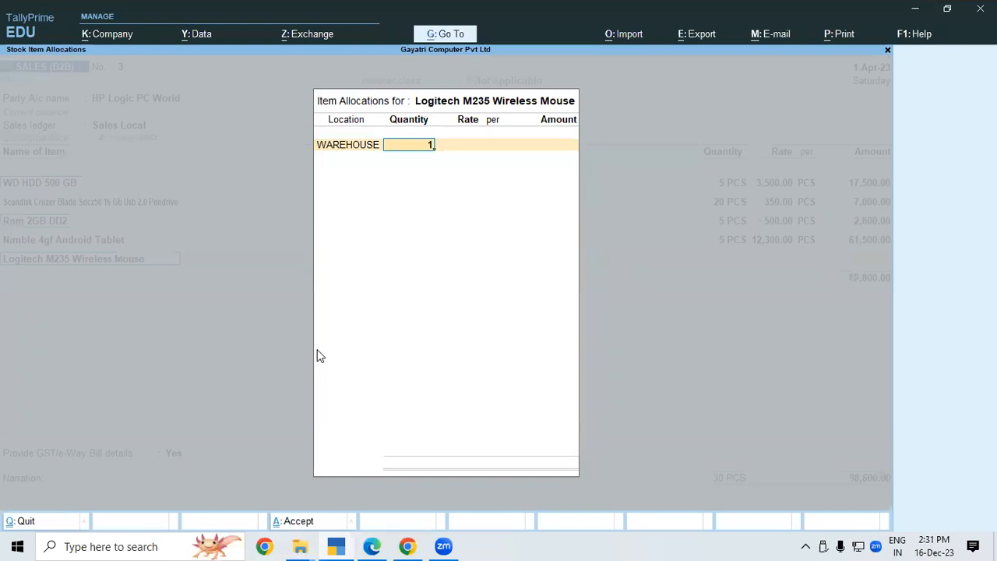
{"action": "key", "text": "Return"}
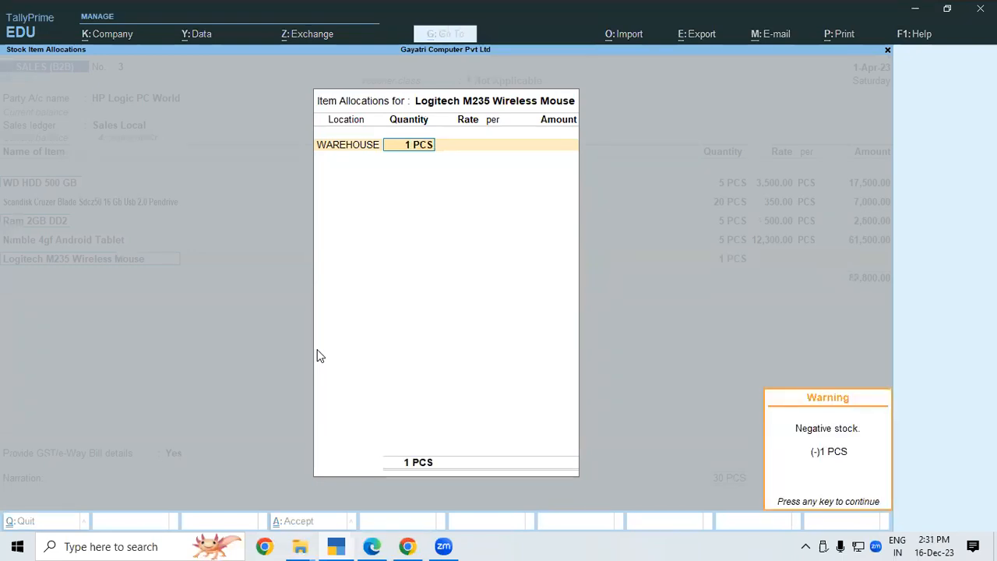
{"action": "key", "text": "Return"}
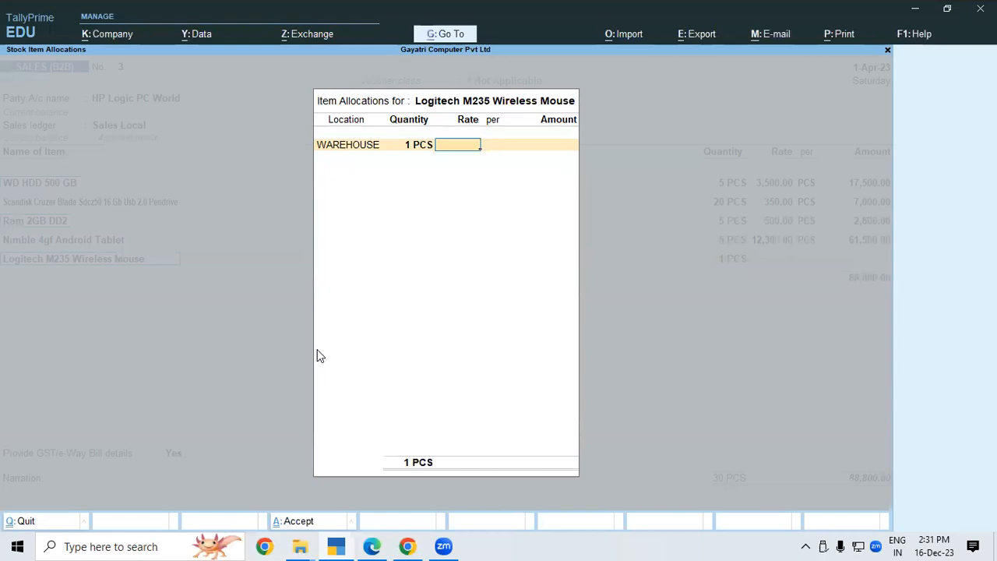
{"action": "key", "text": "BackSpace"}
{"action": "type", "text": "8"}
{"action": "key", "text": "Return"}
{"action": "key", "text": "Return"}
Check the mouse's rate in the Edge PDF, then return to TallyPrime and set its rate to 360.
{"action": "left_click", "coordinate": [373, 545]}
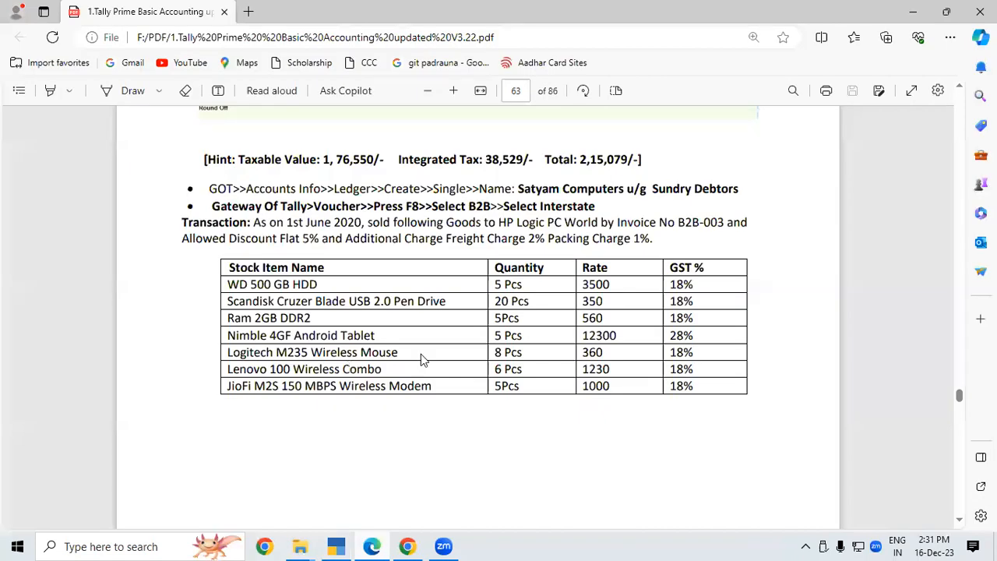
{"action": "double_click", "coordinate": [592, 352]}
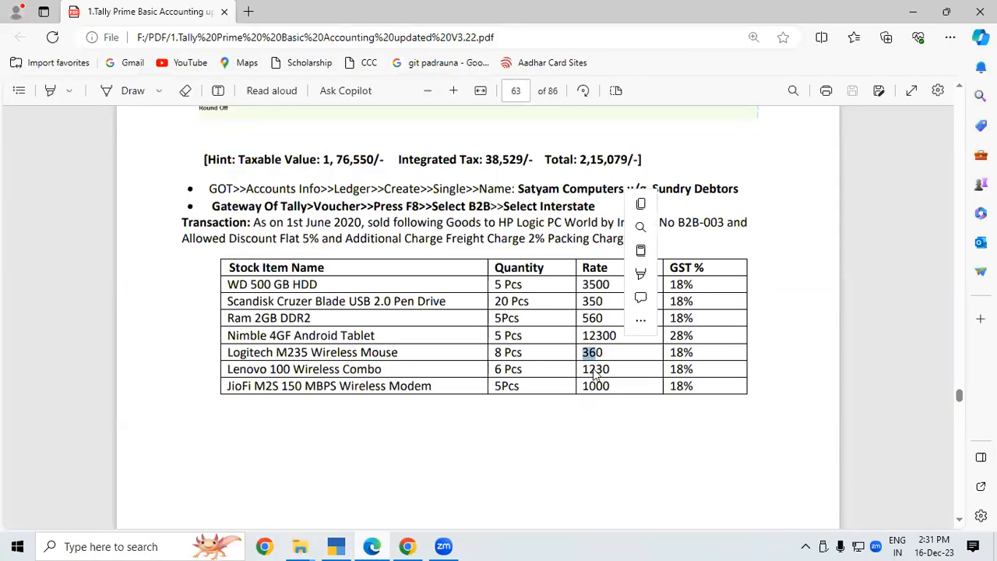
{"action": "key", "text": "ctrl+c"}
{"action": "left_click", "coordinate": [335, 545]}
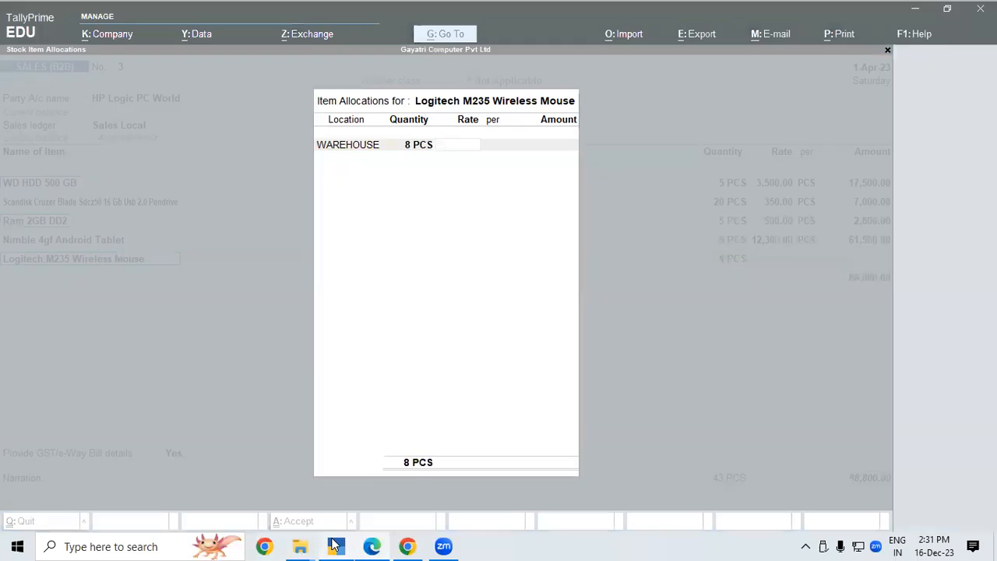
{"action": "type", "text": "360"}
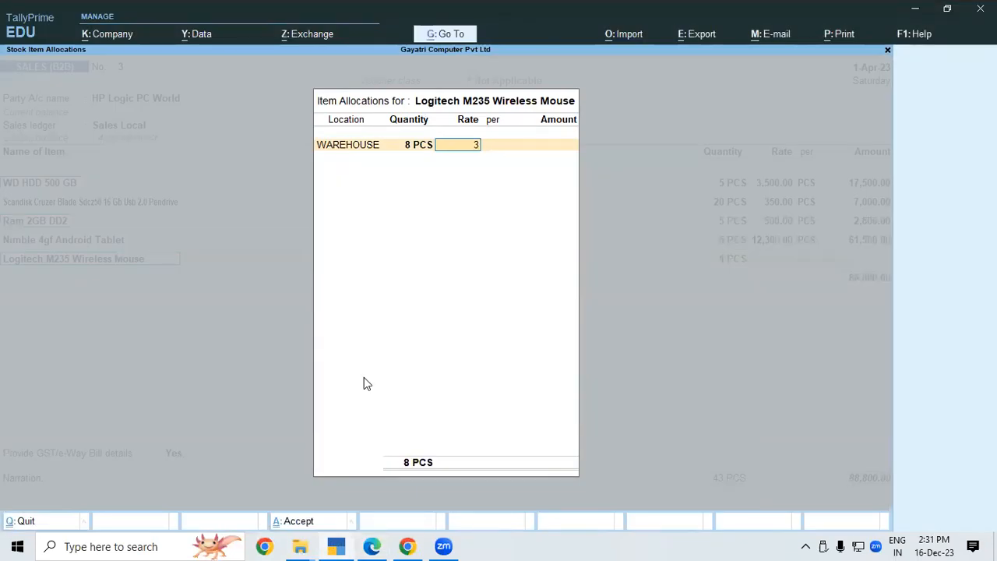
{"action": "key", "text": "Return"}
{"action": "key", "text": "Return"}
{"action": "key", "text": "Return"}
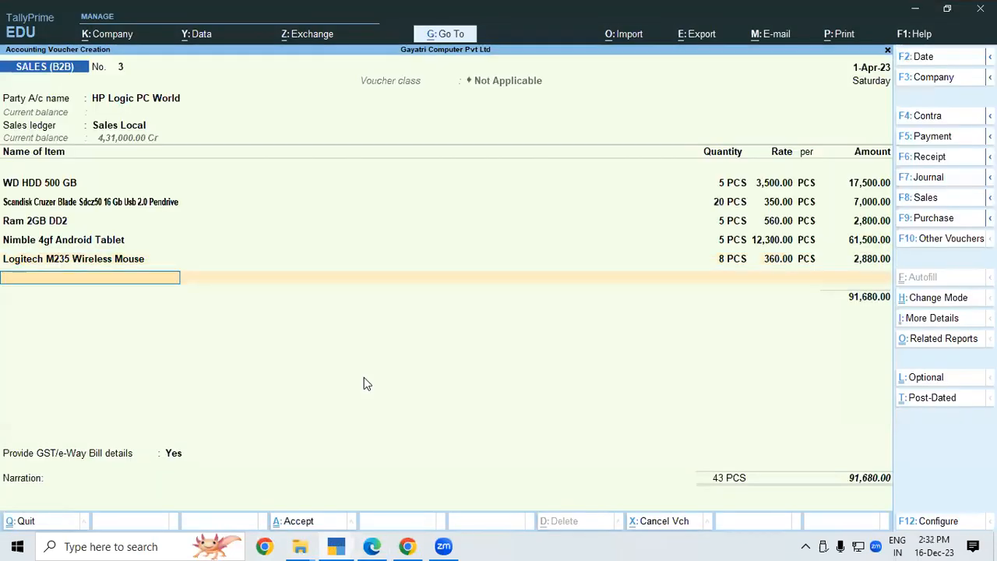
Add 6 PCS of LENOVO 100 WIRELESS COMBO from WAREHOUSE at a rate of 1230 as the sixth item line.
{"action": "type", "text": "Len"}
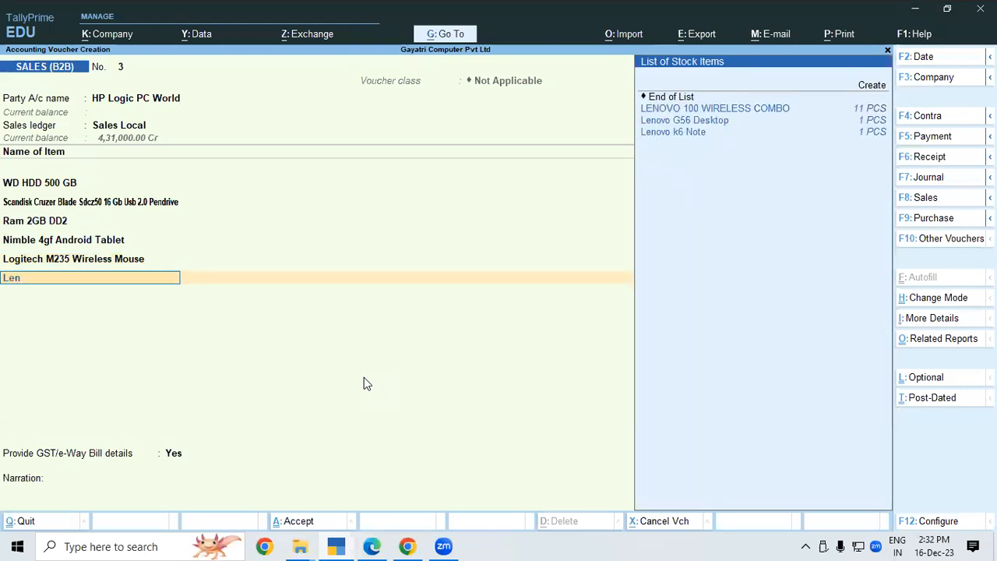
{"action": "key", "text": "Down"}
{"action": "key", "text": "Return"}
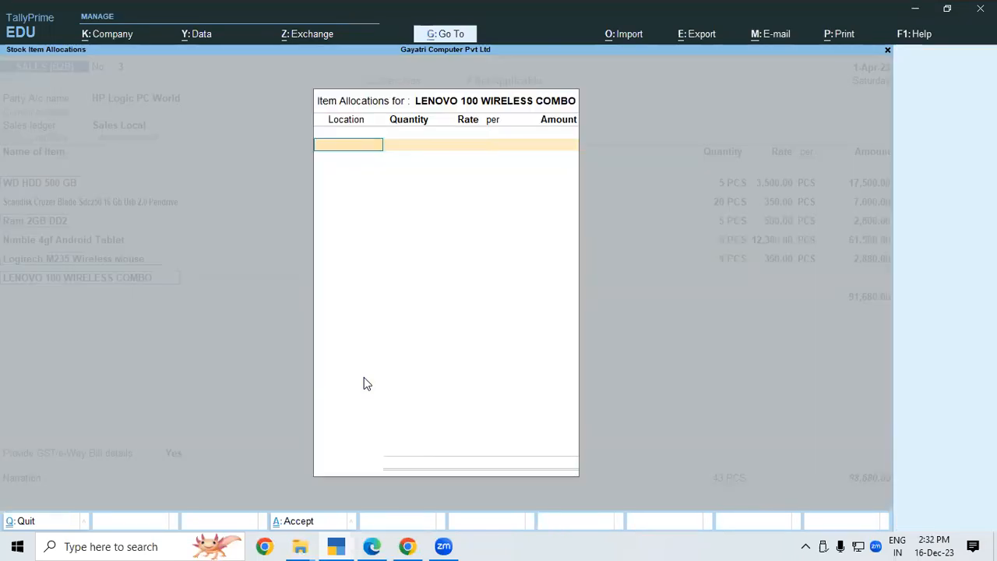
{"action": "key", "text": "Return"}
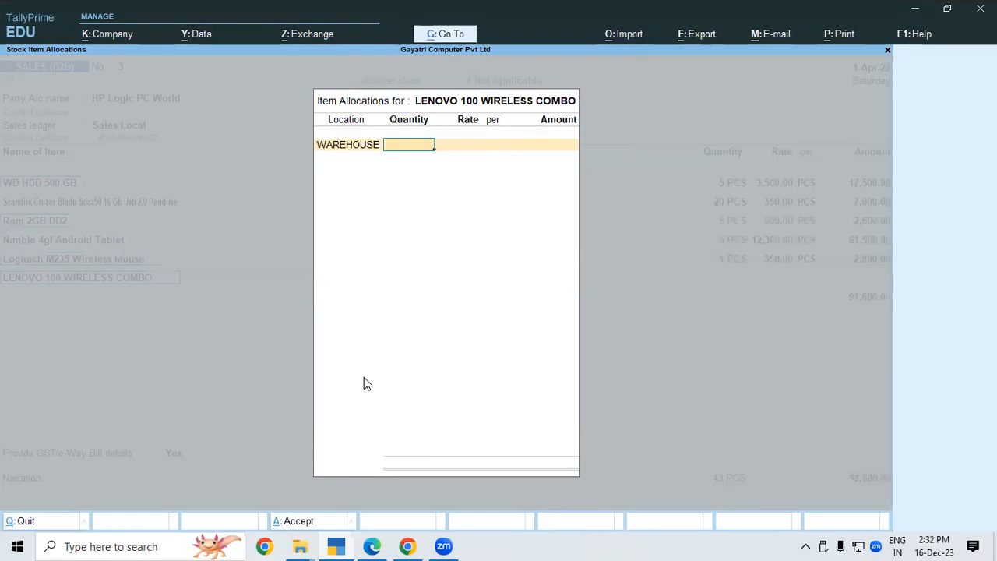
{"action": "type", "text": "6"}
{"action": "key", "text": "Return"}
{"action": "key", "text": "Return"}
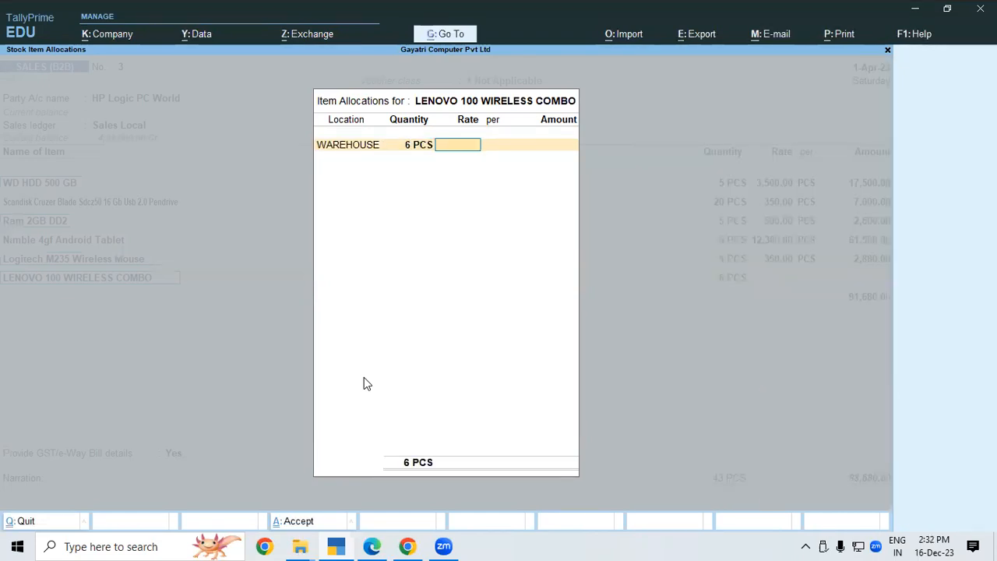
{"action": "type", "text": "1230"}
{"action": "key", "text": "Return"}
{"action": "key", "text": "Return"}
{"action": "key", "text": "Return"}
{"action": "key", "text": "Return"}
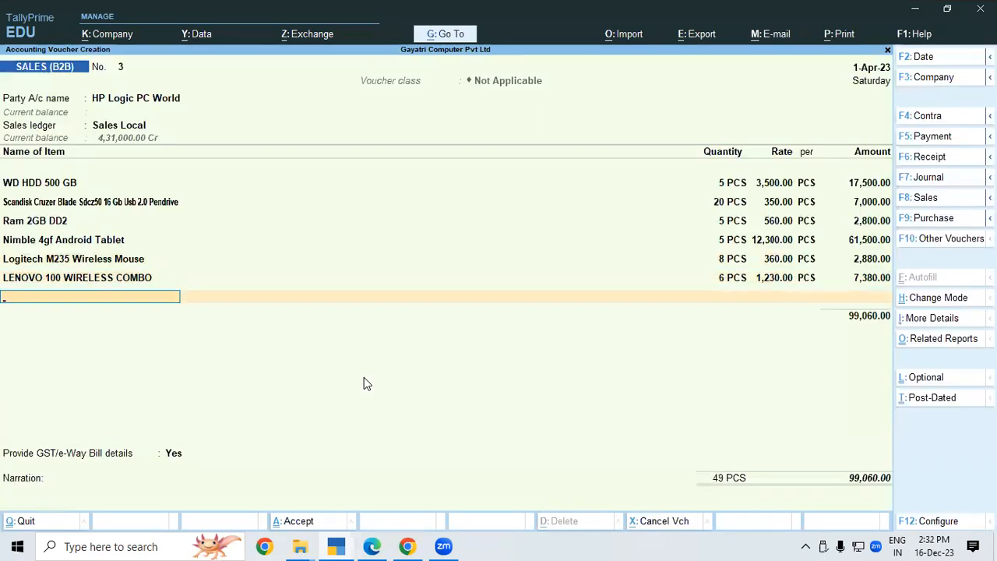
Add 5 PCS of JIO FI M25 150 MBPS WIRELESS 4G PORTABLE MODEM from WAREHOUSE at a rate of 1000, then end the item list.
{"action": "type", "text": "jio"}
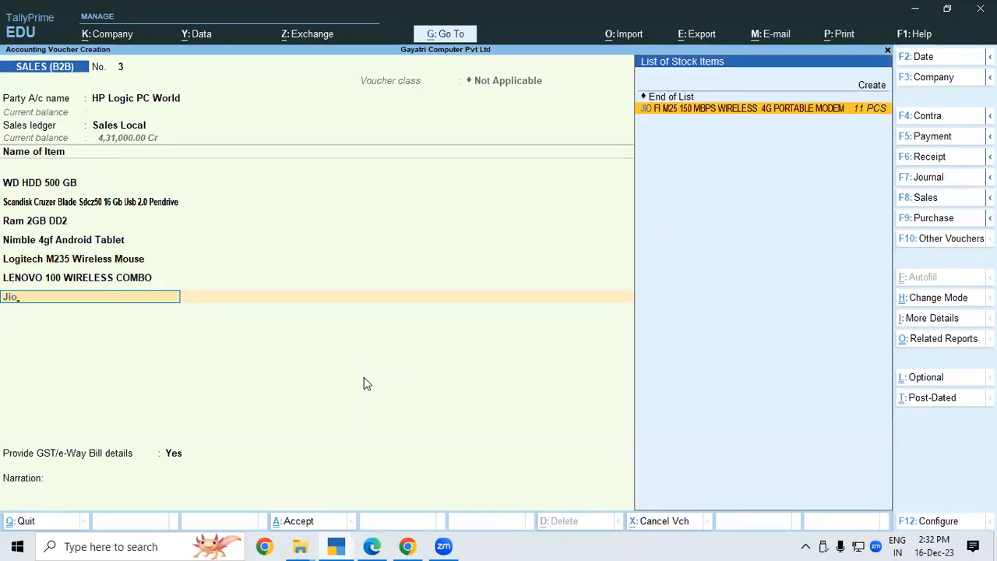
{"action": "key", "text": "Return"}
{"action": "type", "text": "w"}
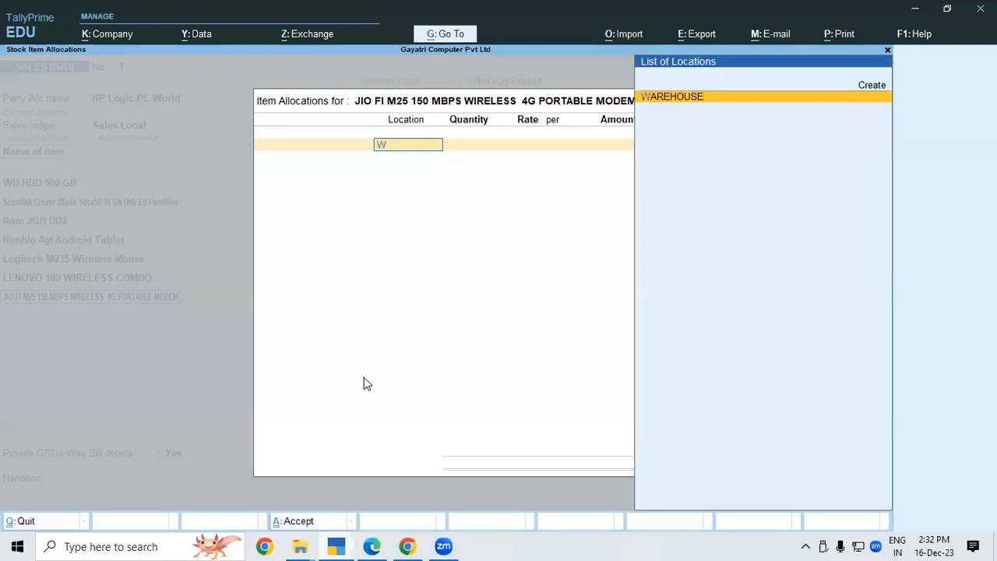
{"action": "key", "text": "Return"}
{"action": "type", "text": "5"}
{"action": "key", "text": "Return"}
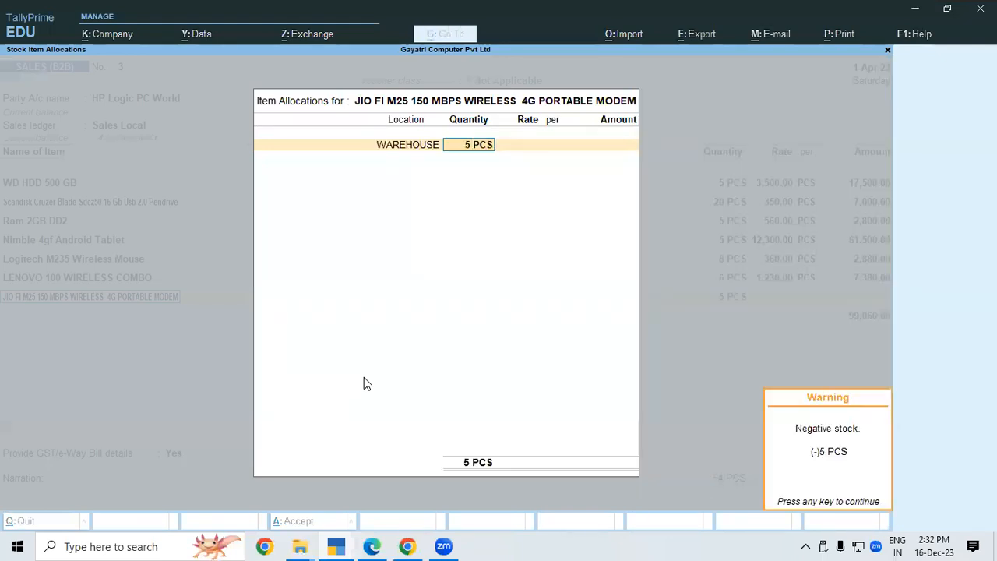
{"action": "type", "text": "1000"}
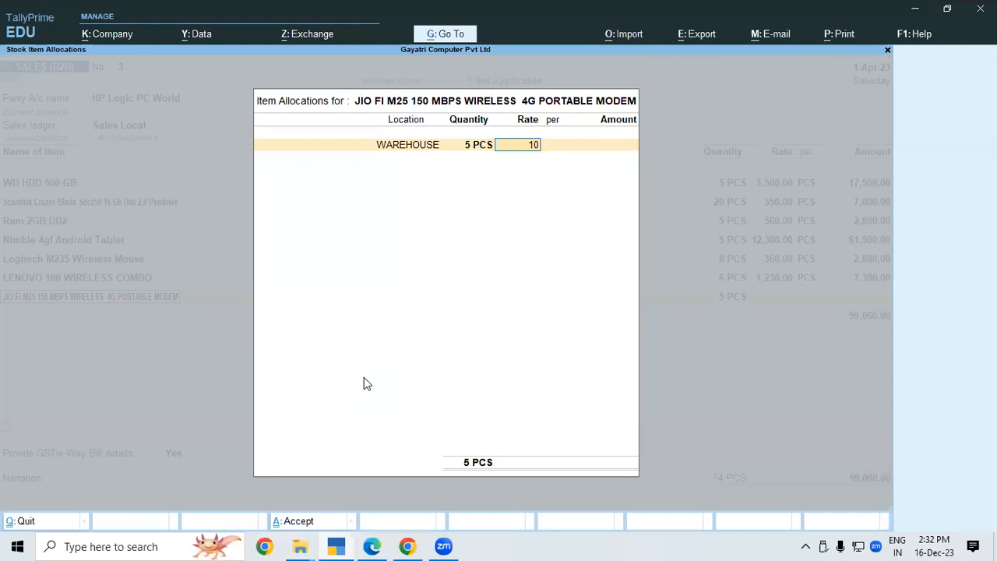
{"action": "key", "text": "Return"}
{"action": "key", "text": "Return"}
{"action": "key", "text": "Return"}
{"action": "key", "text": "Return"}
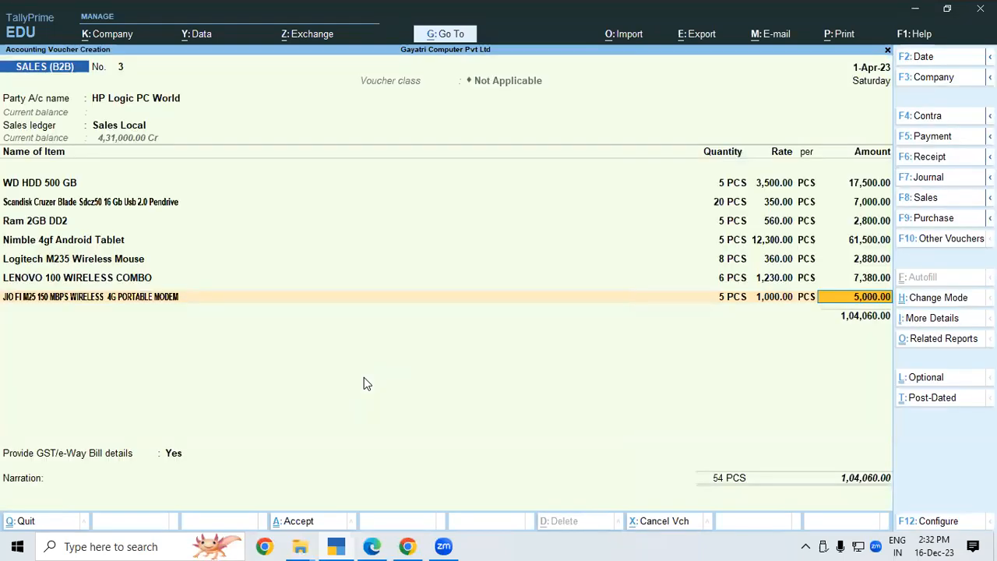
{"action": "key", "text": "Return"}
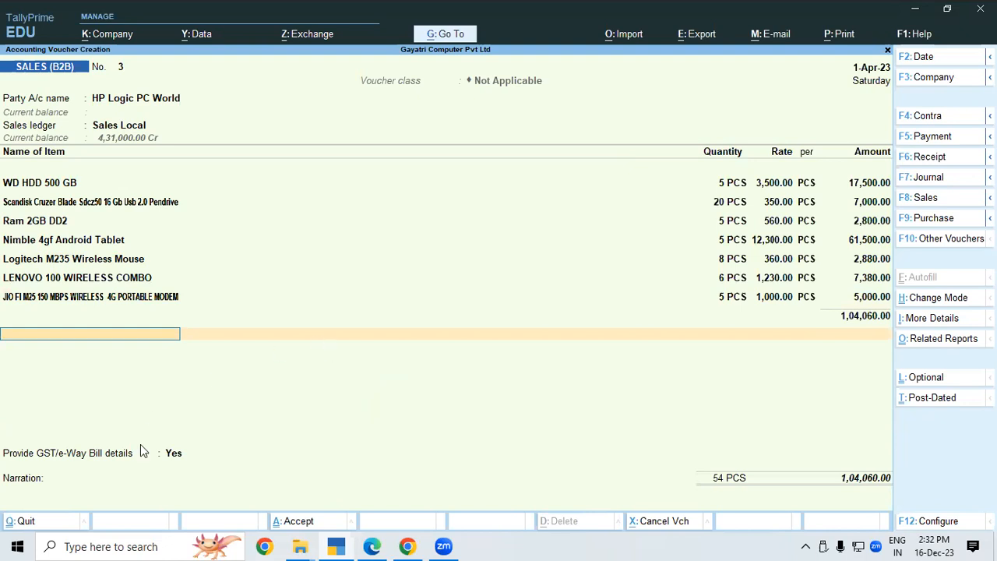
Check the sample voucher in the Edge PDF, then in TallyPrime add the Discount Allow ledger at -5 % below the items.
{"action": "left_click", "coordinate": [373, 541]}
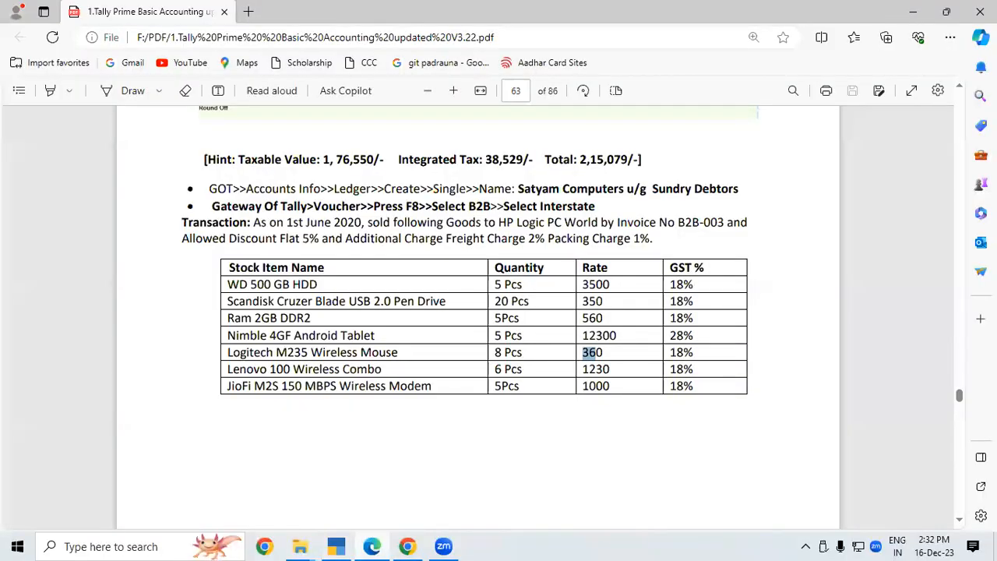
{"action": "scroll", "coordinate": [962, 521], "scroll_direction": "down", "scroll_amount": 5}
{"action": "scroll", "coordinate": [963, 522], "scroll_direction": "down", "scroll_amount": 2}
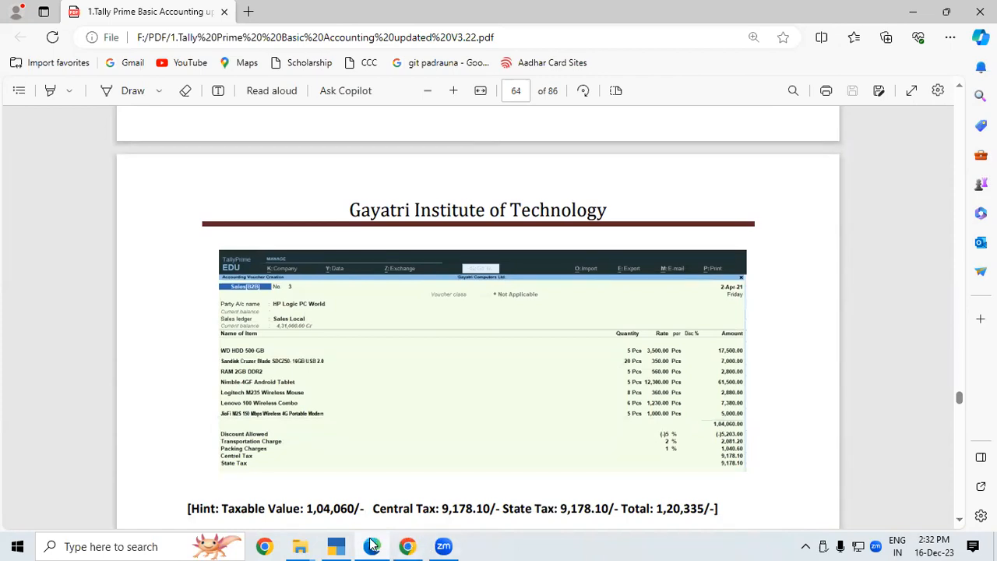
{"action": "left_click", "coordinate": [336, 545]}
{"action": "type", "text": "Dis"}
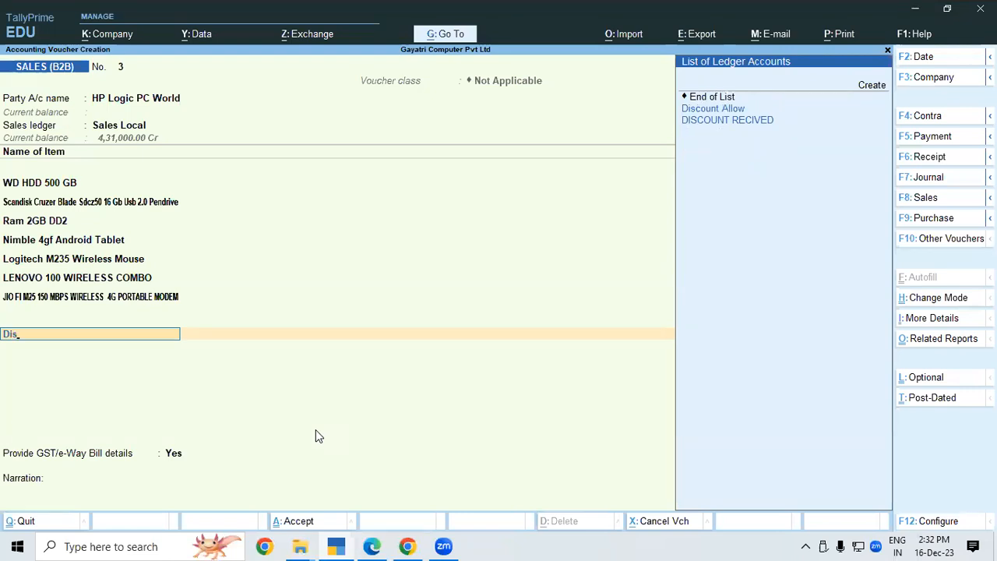
{"action": "key", "text": "Return"}
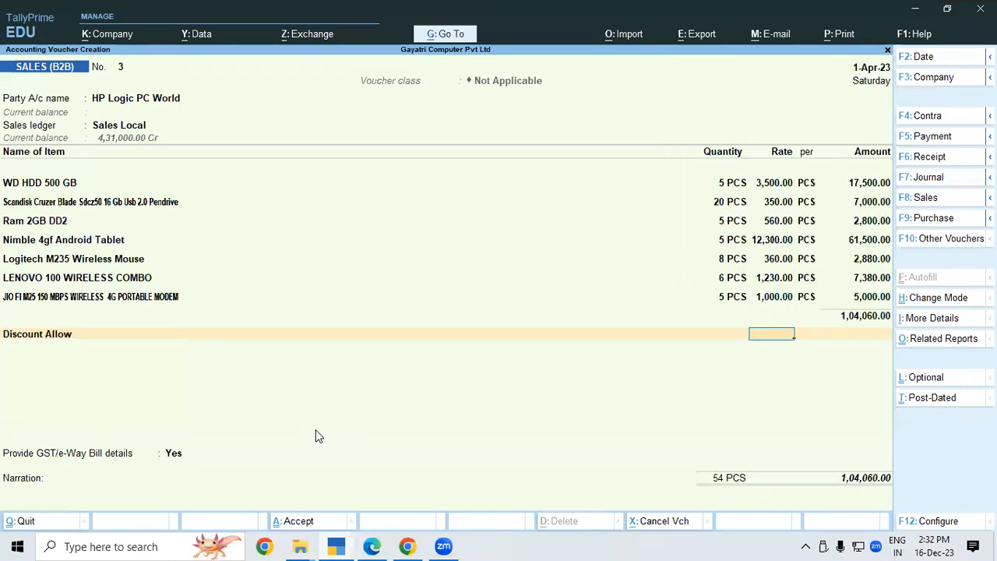
{"action": "type", "text": "-5"}
{"action": "key", "text": "Return"}
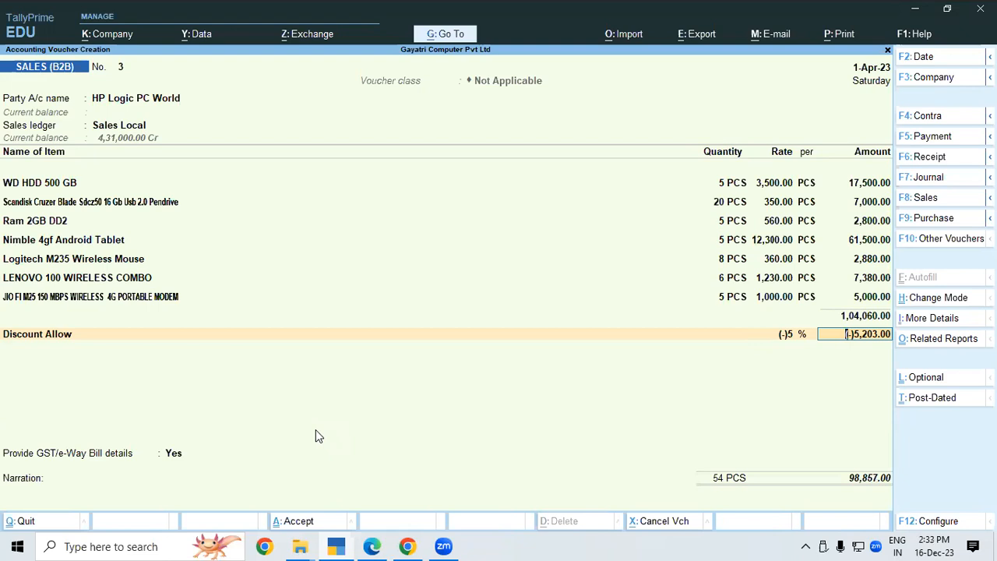
{"action": "key", "text": "Return"}
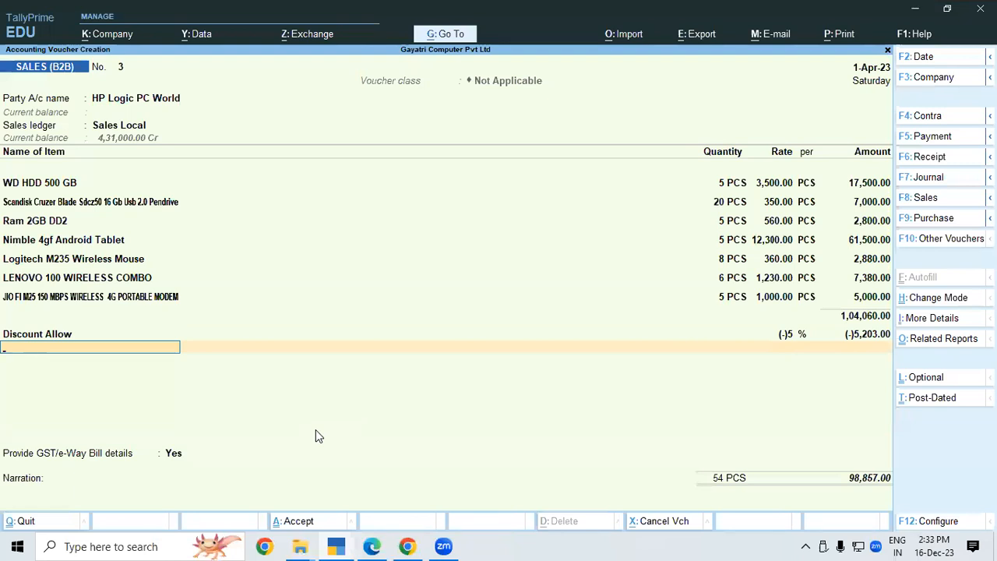
Create a new ledger named Freight Charge under Indirect Expenses from the voucher's ledger line below Discount Allow.
{"action": "type", "text": "f"}
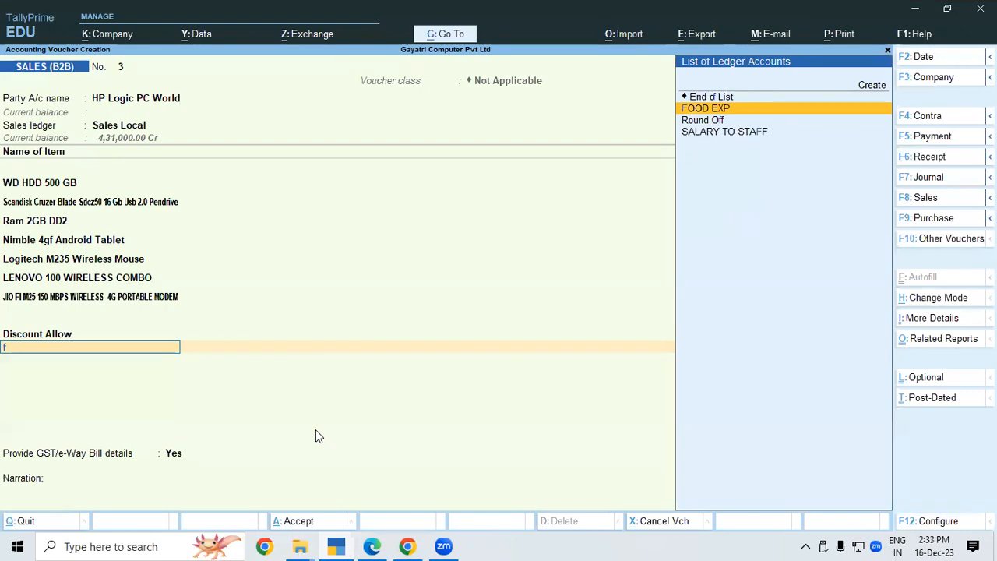
{"action": "key", "text": "BackSpace"}
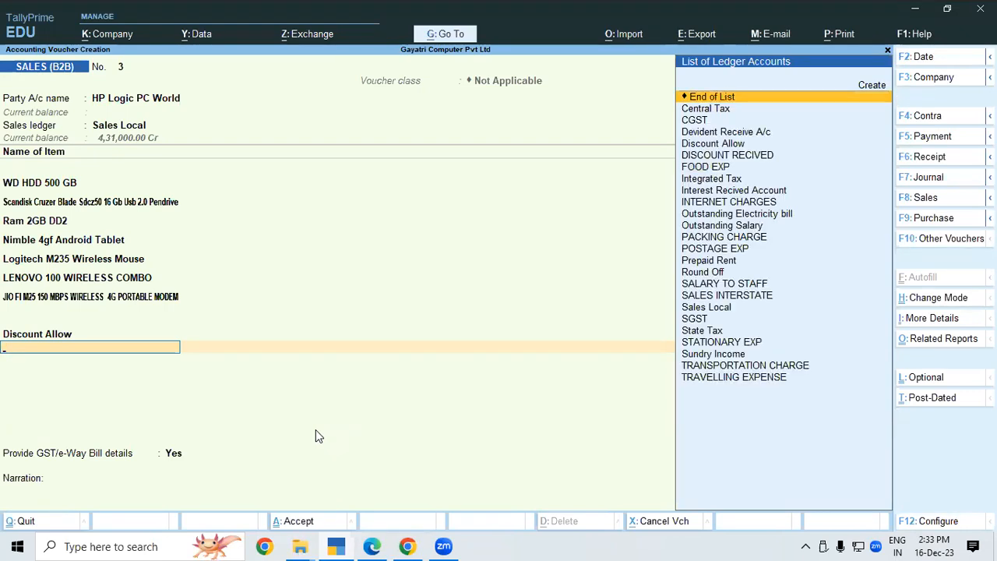
{"action": "key", "text": "alt"}
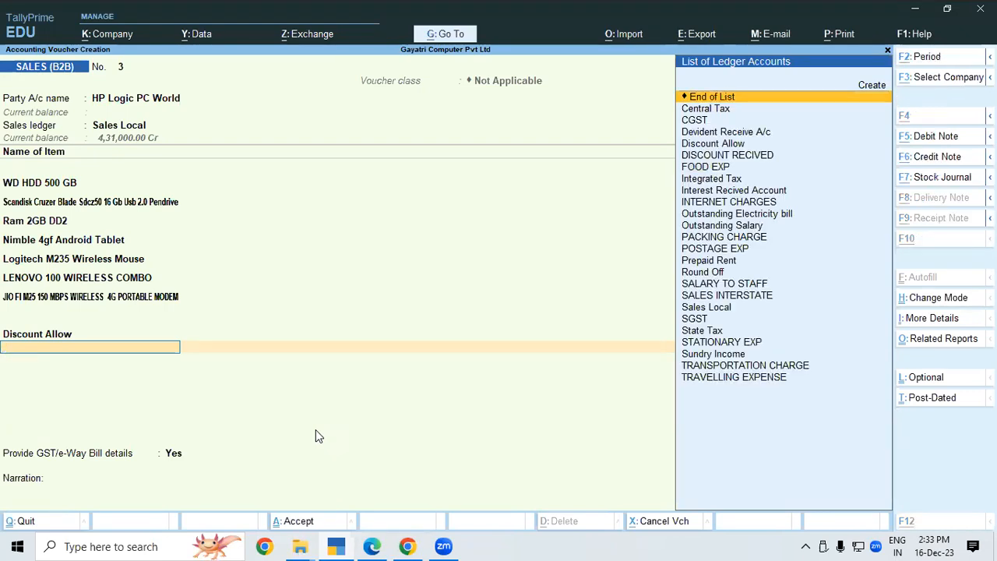
{"action": "key", "text": "alt+c"}
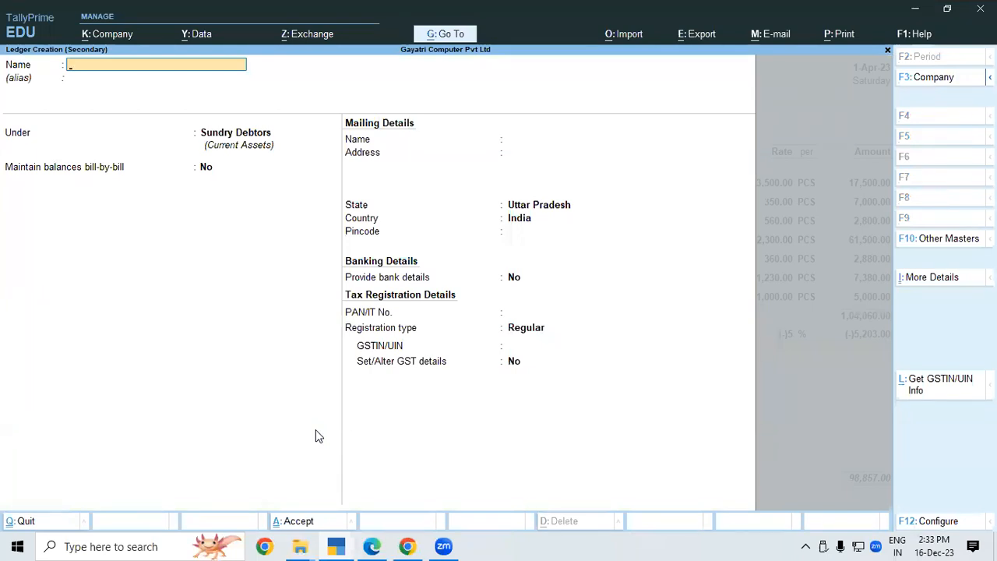
{"action": "type", "text": "Freight Charge"}
{"action": "key", "text": "Return"}
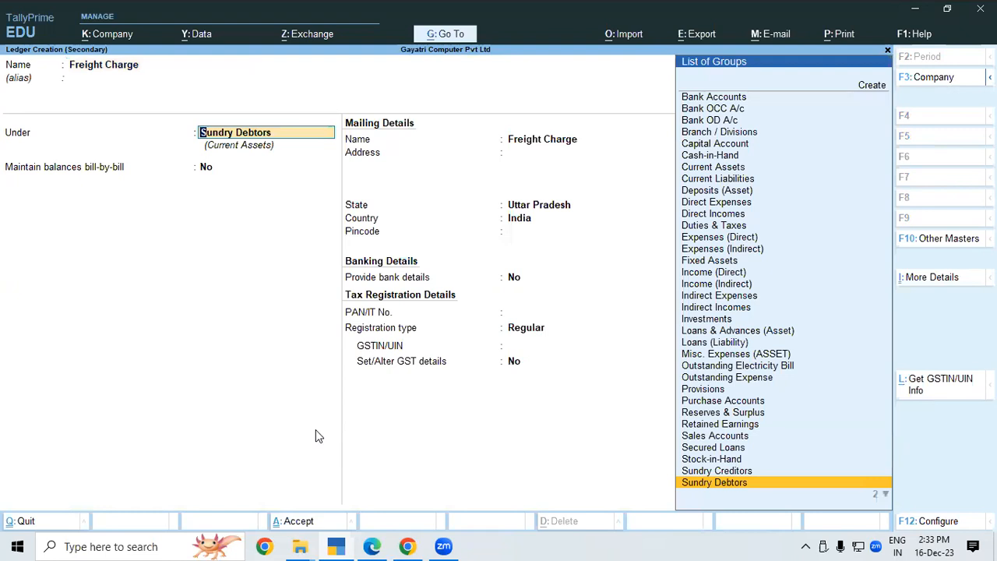
{"action": "type", "text": "Indi"}
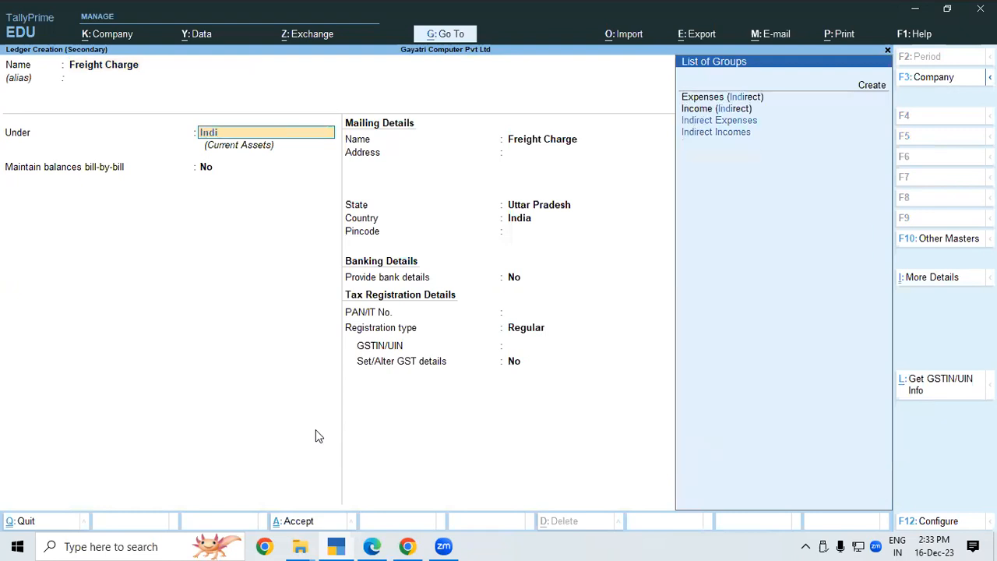
{"action": "key", "text": "Down"}
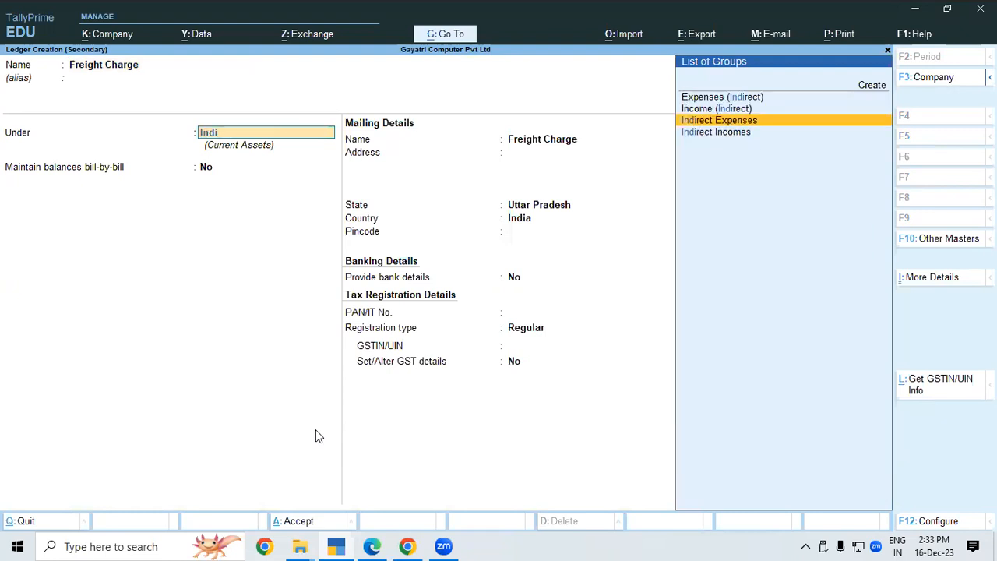
{"action": "key", "text": "Return"}
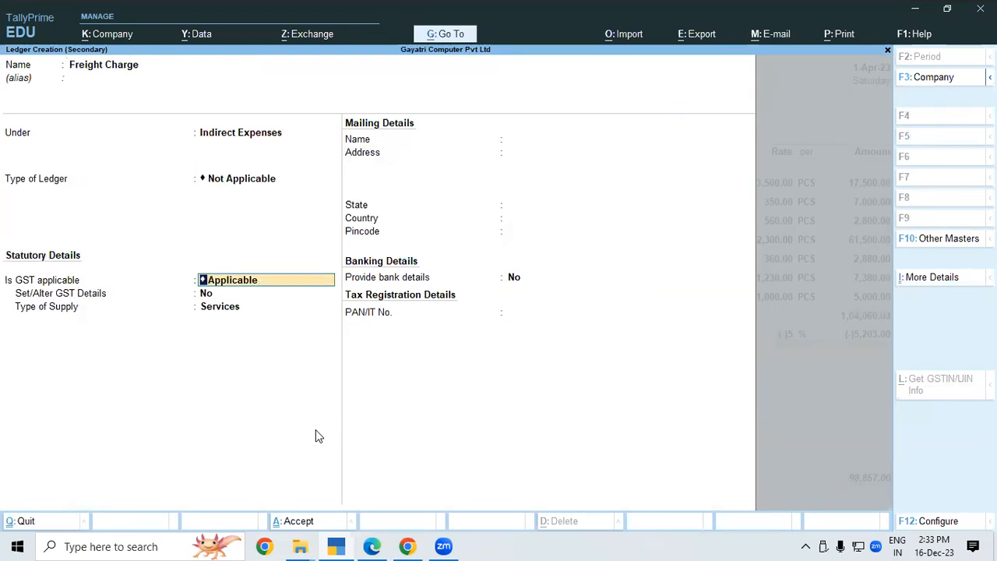
Mark GST as applicable for the Freight Charge ledger, complete its remaining details and save it into the voucher.
{"action": "type", "text": "A"}
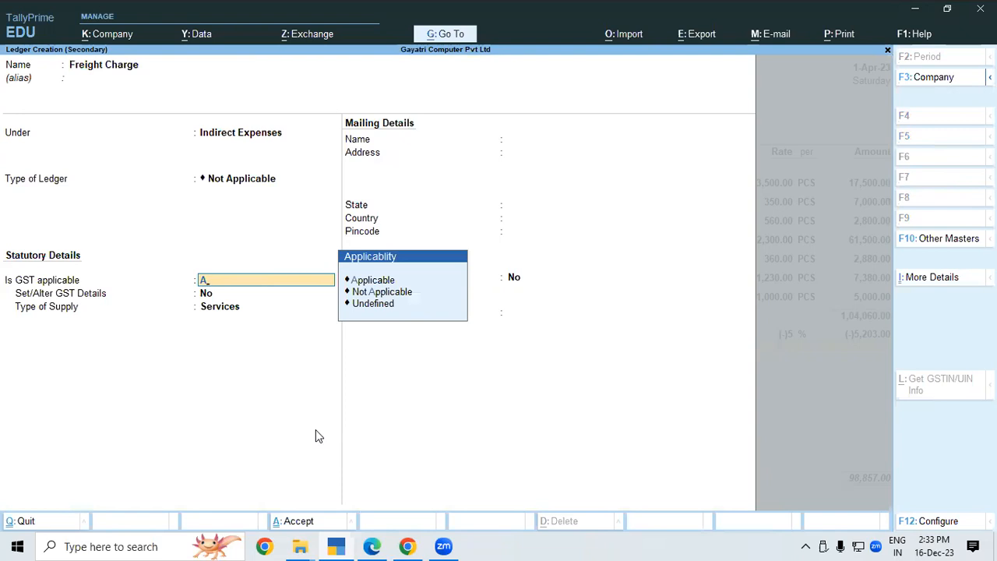
{"action": "key", "text": "Down"}
{"action": "key", "text": "Return"}
{"action": "key", "text": "Down"}
{"action": "key", "text": "Return"}
{"action": "key", "text": "Up"}
{"action": "key", "text": "Return"}
{"action": "key", "text": "Return"}
{"action": "key", "text": "Return"}
{"action": "key", "text": "Return"}
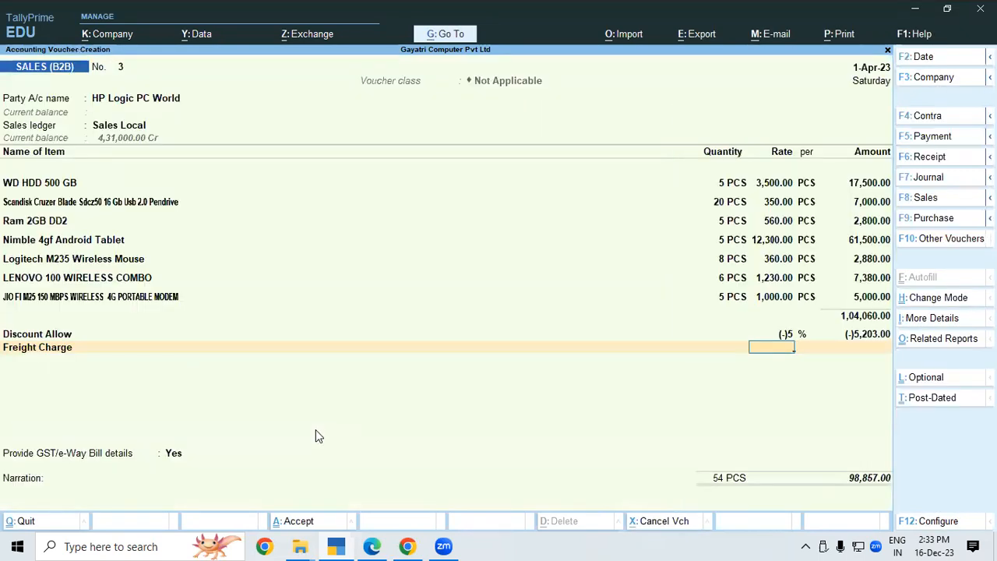
Set the Freight Charge rate to 2 %.
{"action": "type", "text": "2"}
{"action": "key", "text": "Return"}
{"action": "key", "text": "Return"}
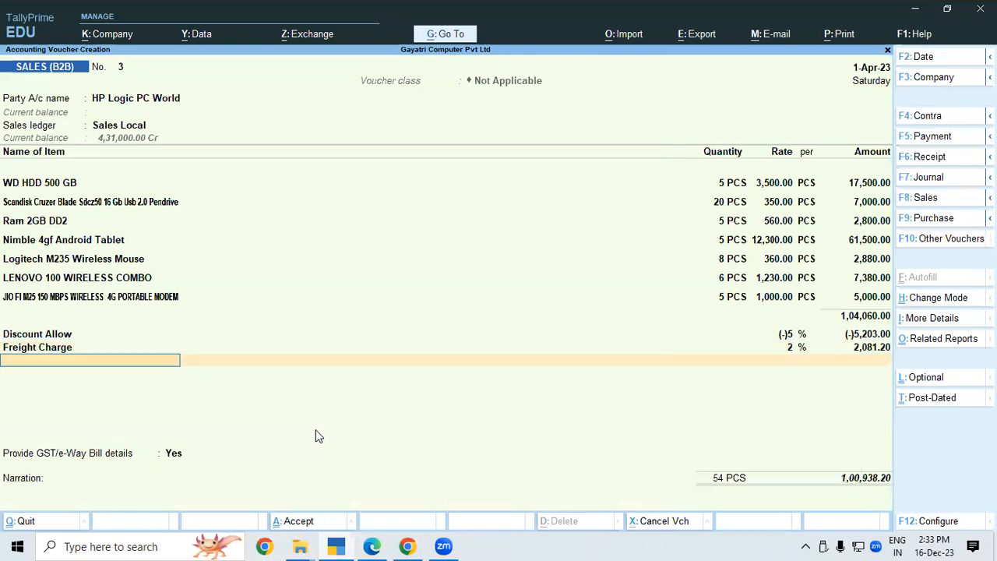
Check the charges in the Edge PDF's sample voucher, then in TallyPrime add the PACKING CHARGE ledger at 1 %.
{"action": "left_click", "coordinate": [374, 547]}
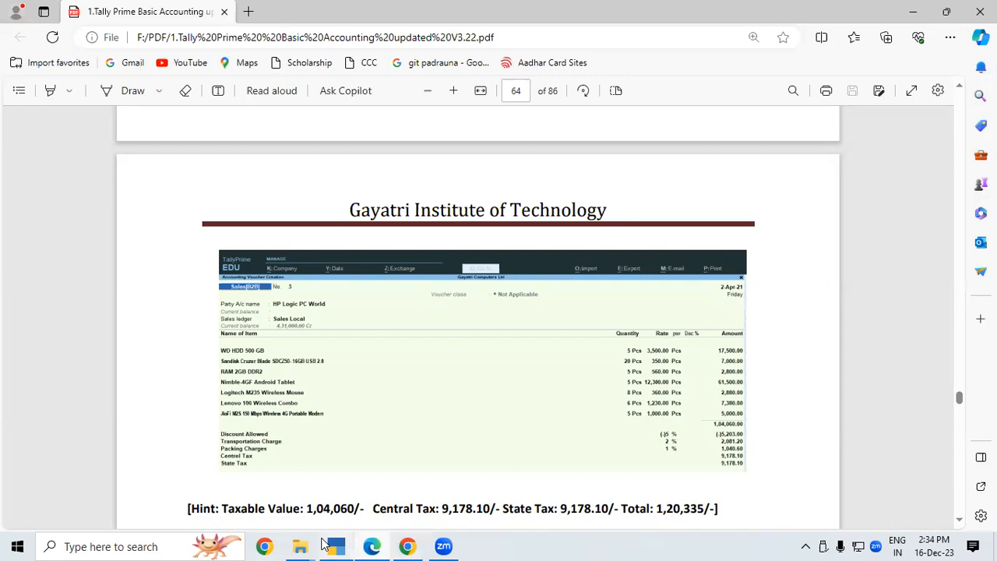
{"action": "mouse_move", "coordinate": [331, 543]}
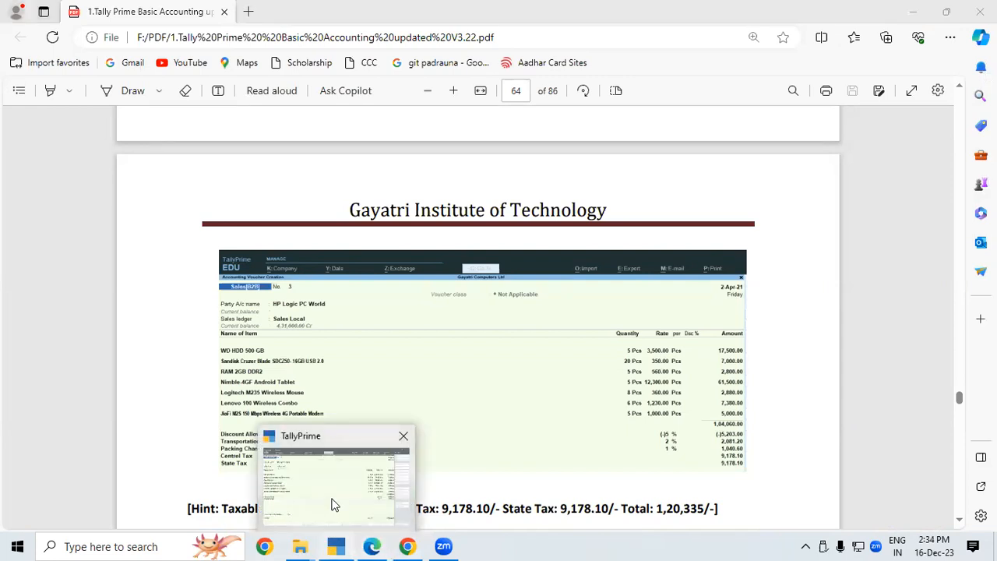
{"action": "left_click", "coordinate": [334, 505]}
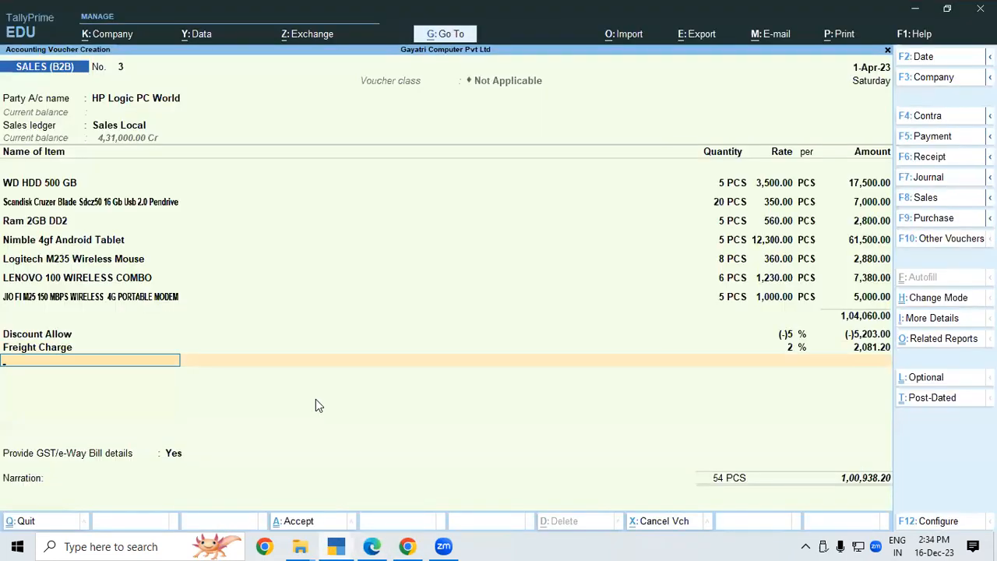
{"action": "type", "text": "Pac"}
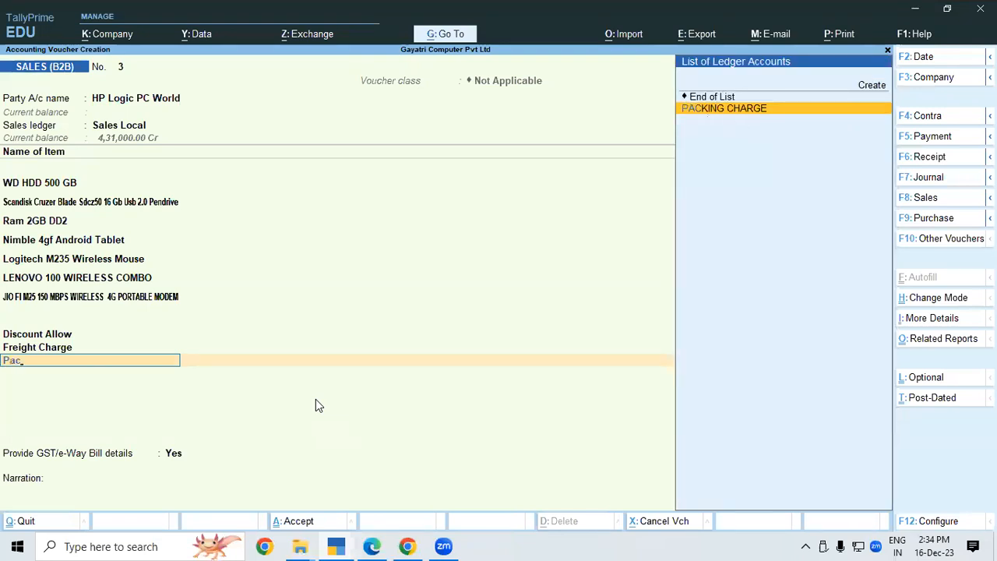
{"action": "key", "text": "Return"}
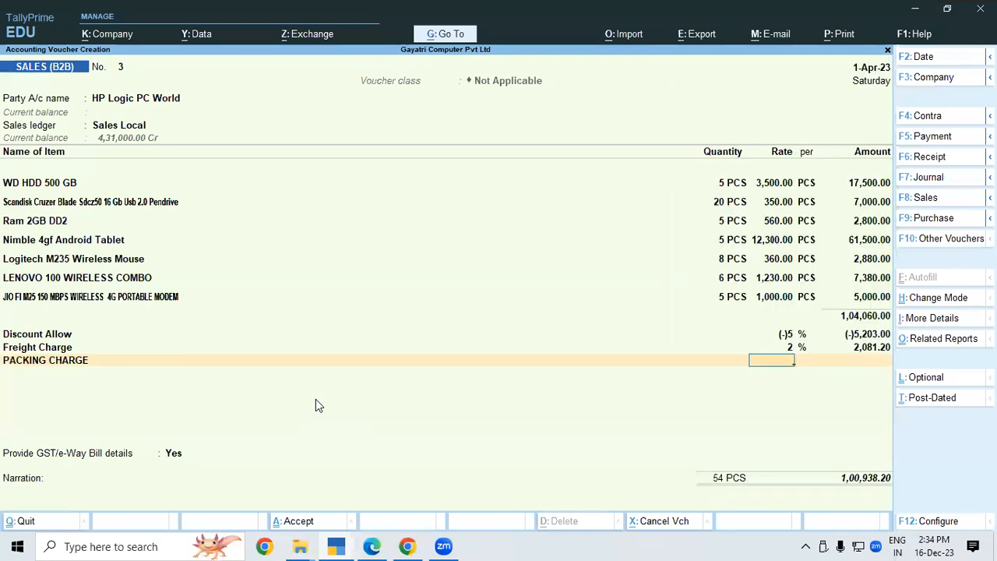
{"action": "key", "text": "Return"}
{"action": "key", "text": "Return"}
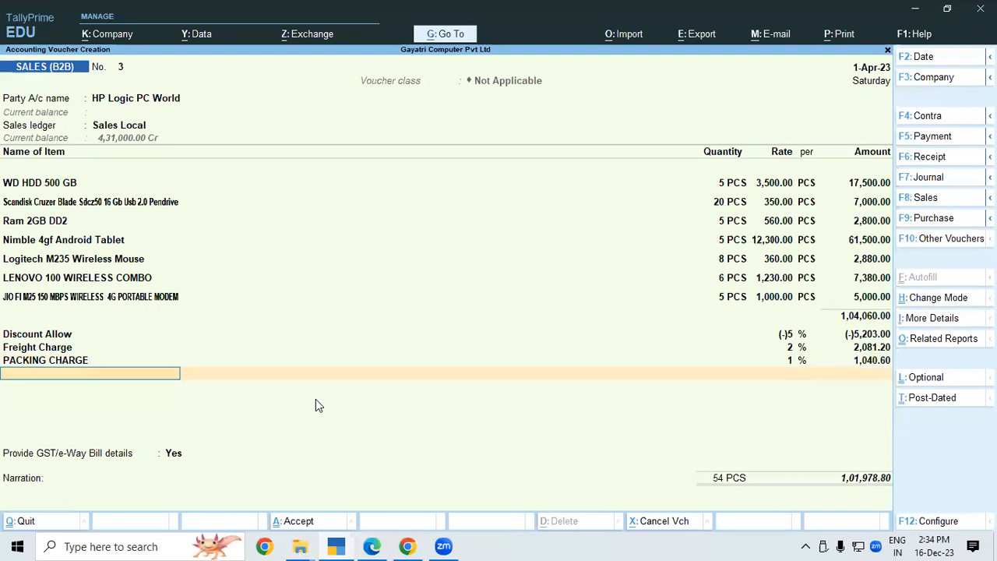
Add the CGST and SGST ledgers below the packing charge.
{"action": "type", "text": "cg"}
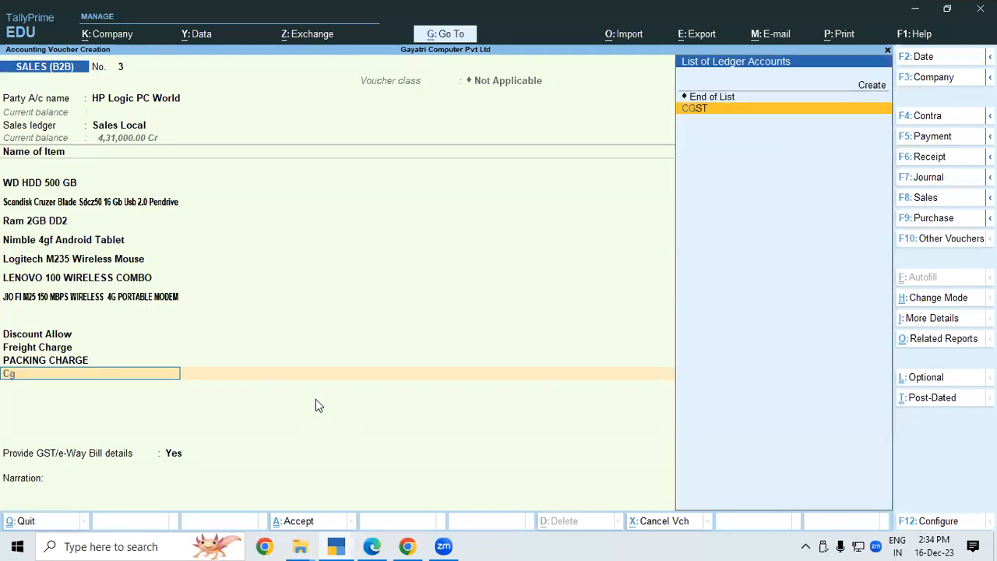
{"action": "key", "text": "Return"}
{"action": "key", "text": "Return"}
{"action": "type", "text": "sg"}
{"action": "key", "text": "Return"}
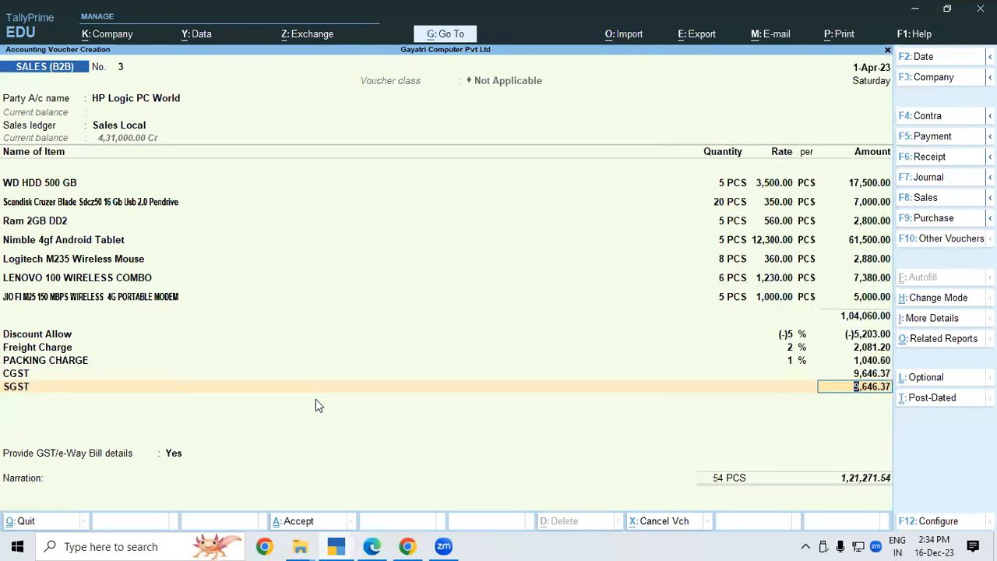
Save the sales voucher and decline sending its details for e-Way Bill generation.
{"action": "key", "text": "ctrl"}
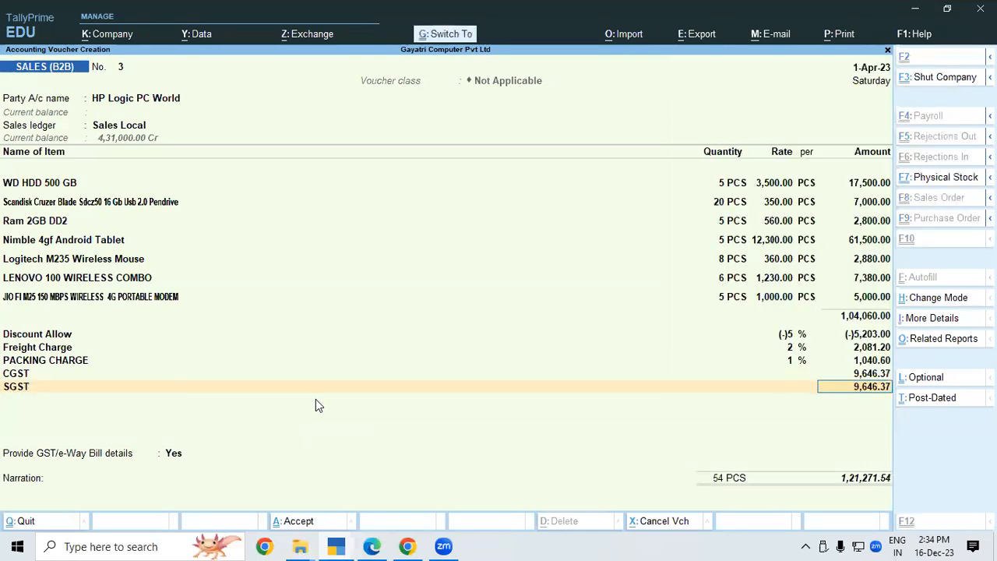
{"action": "key", "text": "ctrl+a"}
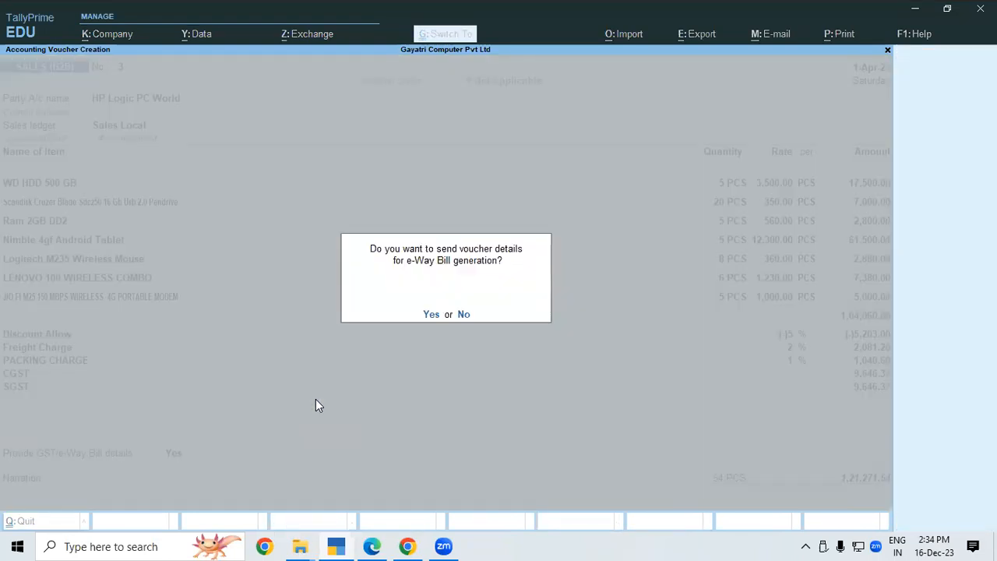
{"action": "left_click", "coordinate": [464, 315]}
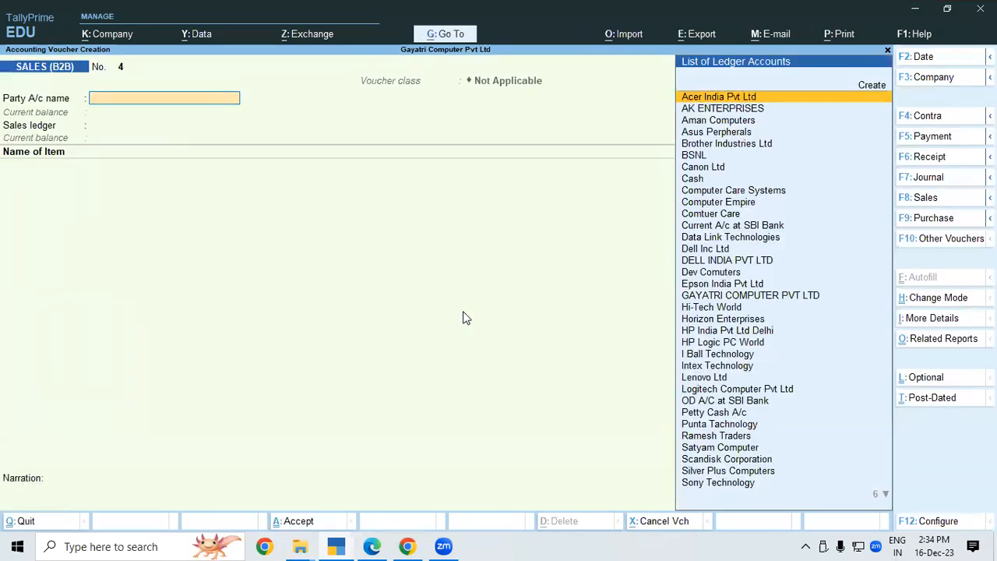
Leave voucher creation and open the Day Book from the reports.
{"action": "key", "text": "Escape"}
{"action": "key", "text": "Escape"}
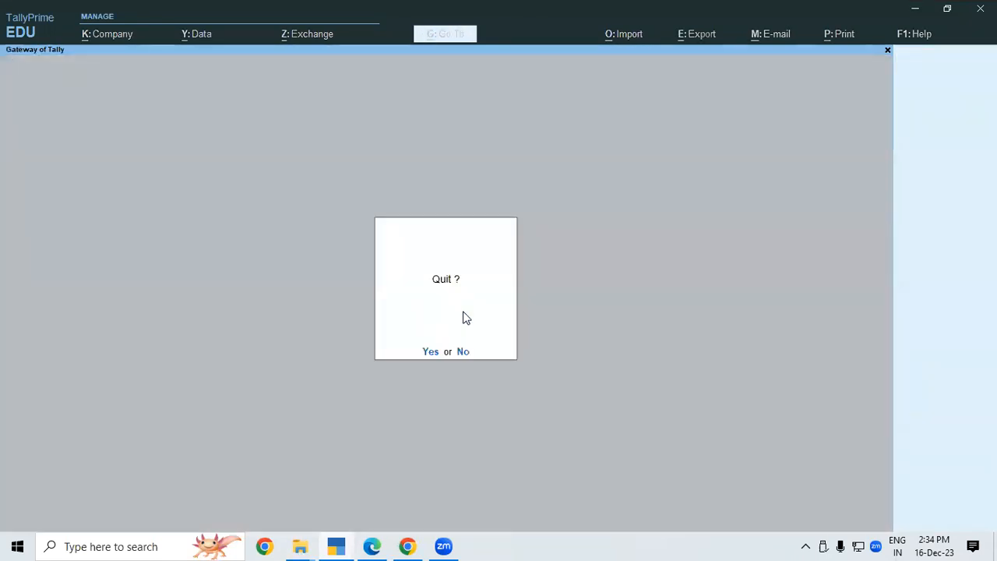
{"action": "key", "text": "Escape"}
{"action": "key", "text": "d"}
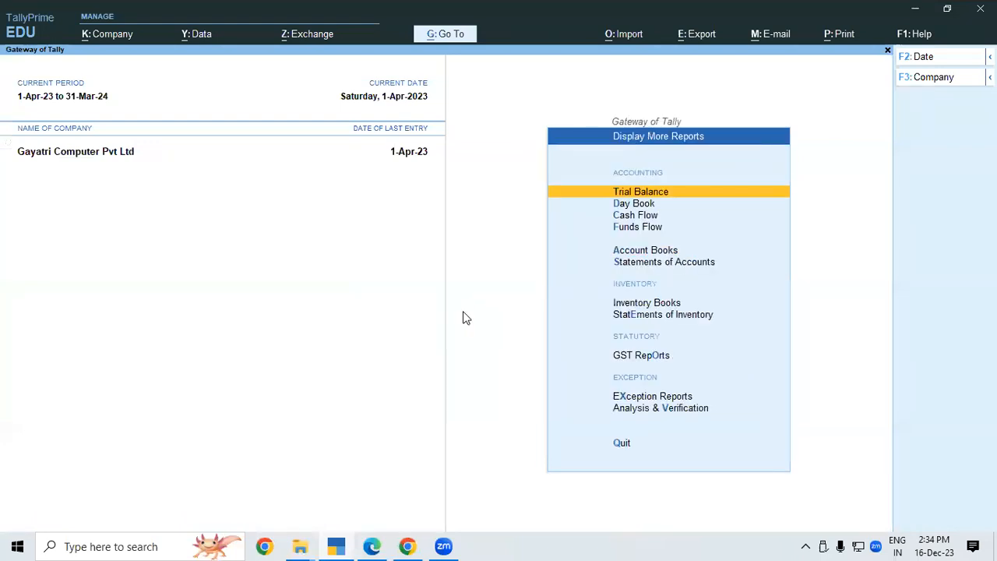
{"action": "key", "text": "y"}
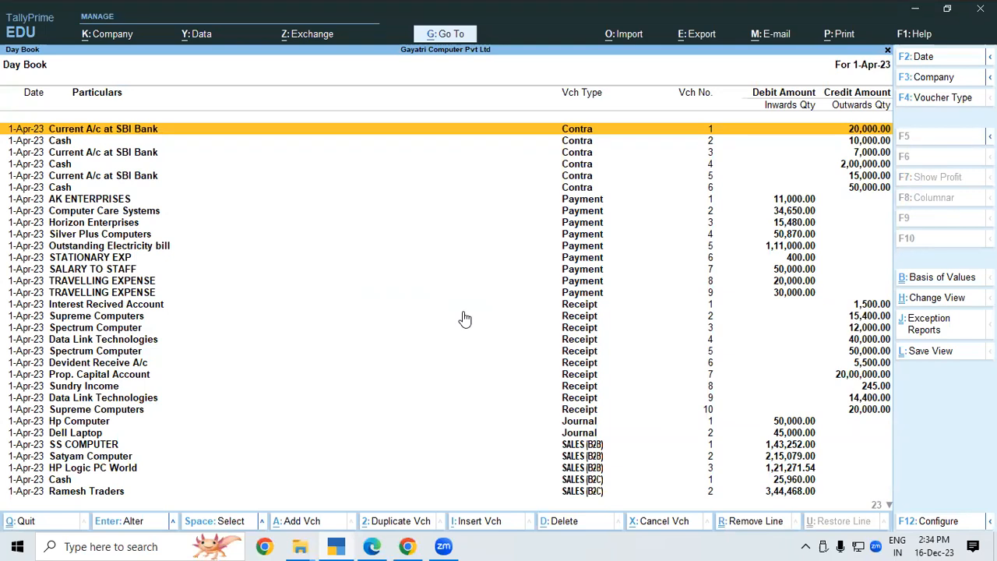
Filter the Day Book to SALES (B2B) vouchers, glancing at the Edge PDF's sample voucher before returning to TallyPrime.
{"action": "key", "text": "Down"}
{"action": "key", "text": "Down"}
{"action": "key", "text": "Down"}
{"action": "key", "text": "Down"}
{"action": "key", "text": "Down"}
{"action": "key", "text": "Down"}
{"action": "key", "text": "Down"}
{"action": "key", "text": "Down"}
{"action": "key", "text": "Down"}
{"action": "key", "text": "Down"}
{"action": "key", "text": "Down"}
{"action": "key", "text": "Down"}
{"action": "key", "text": "Down"}
{"action": "key", "text": "Down"}
{"action": "key", "text": "Down"}
{"action": "key", "text": "Down"}
{"action": "key", "text": "Down"}
{"action": "key", "text": "Down"}
{"action": "key", "text": "Down"}
{"action": "key", "text": "Down"}
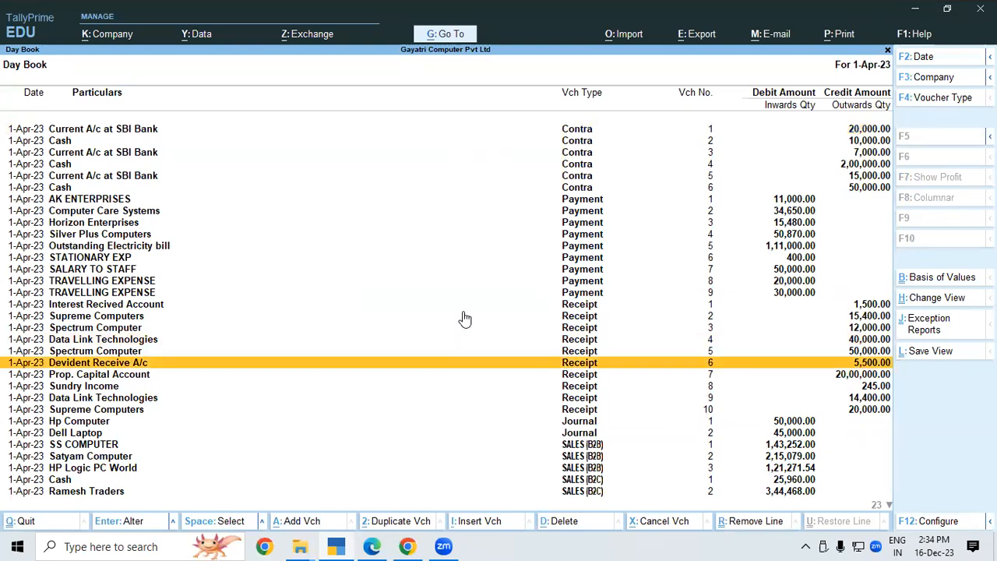
{"action": "key", "text": "F4"}
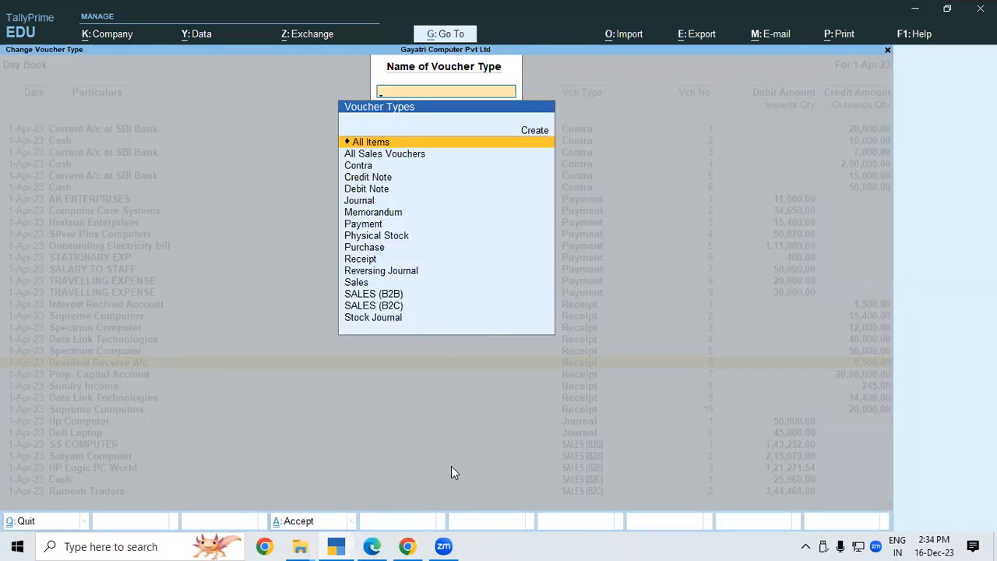
{"action": "key", "text": "alt+Tab"}
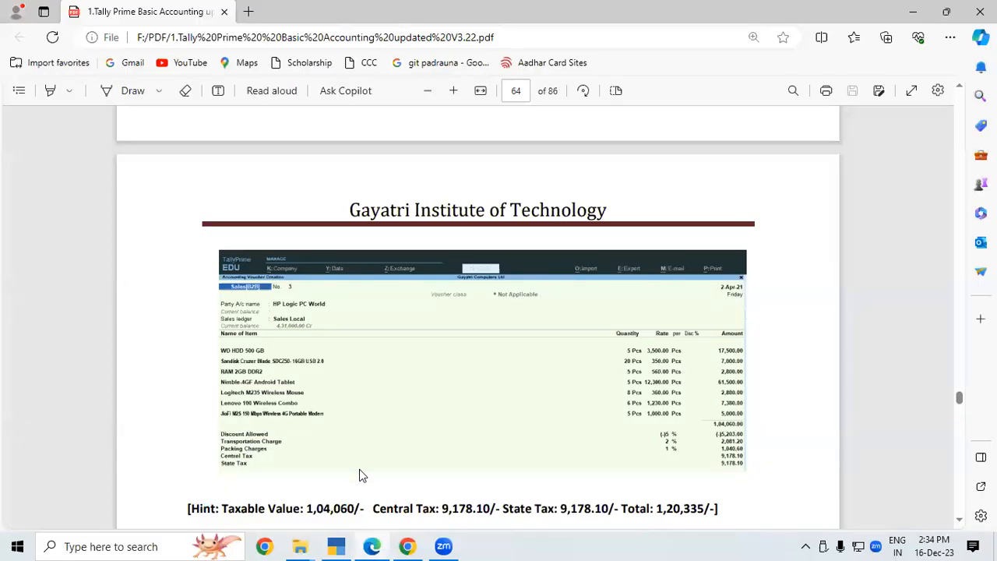
{"action": "mouse_move", "coordinate": [345, 545]}
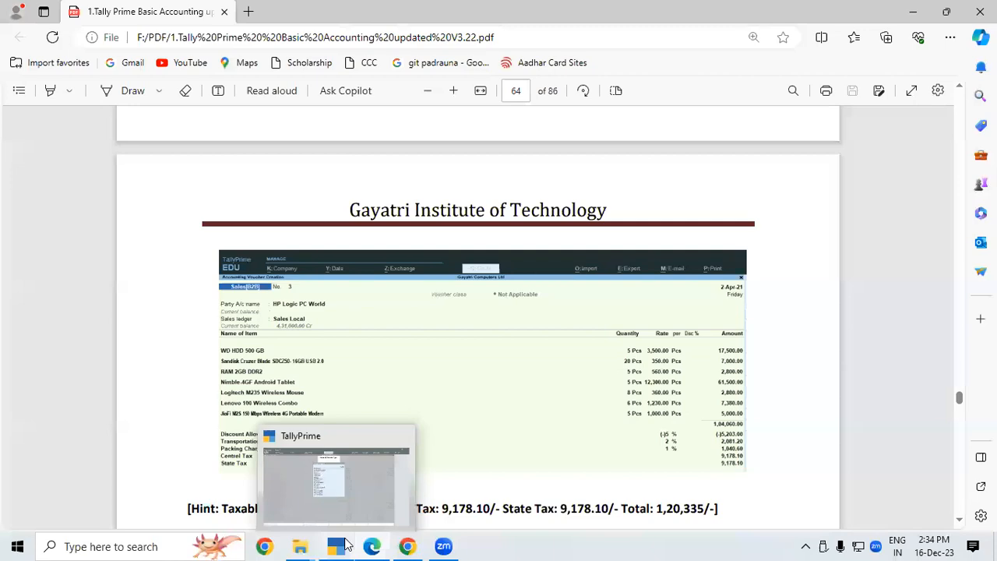
{"action": "left_click", "coordinate": [334, 514]}
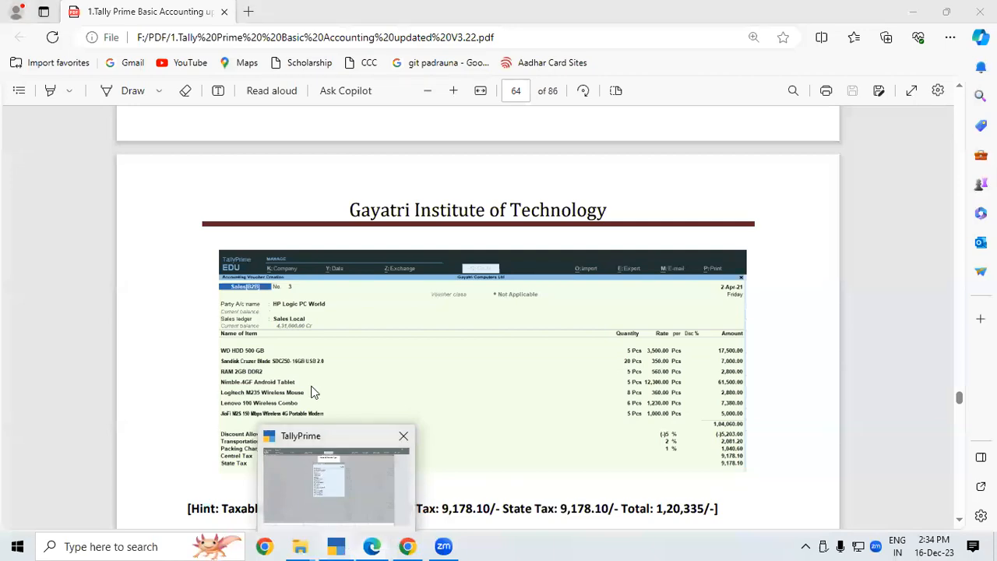
{"action": "key", "text": "Down"}
{"action": "key", "text": "Down"}
{"action": "key", "text": "Down"}
{"action": "key", "text": "Down"}
{"action": "key", "text": "Down"}
{"action": "key", "text": "Down"}
{"action": "key", "text": "Down"}
{"action": "key", "text": "Down"}
{"action": "key", "text": "Down"}
{"action": "key", "text": "Down"}
{"action": "key", "text": "Down"}
{"action": "key", "text": "Down"}
{"action": "key", "text": "Down"}
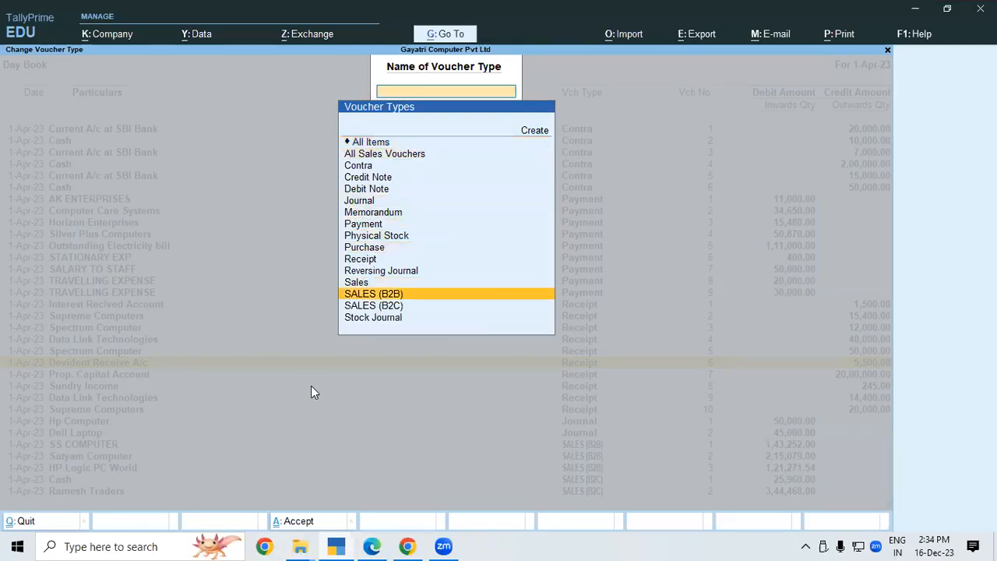
{"action": "key", "text": "Return"}
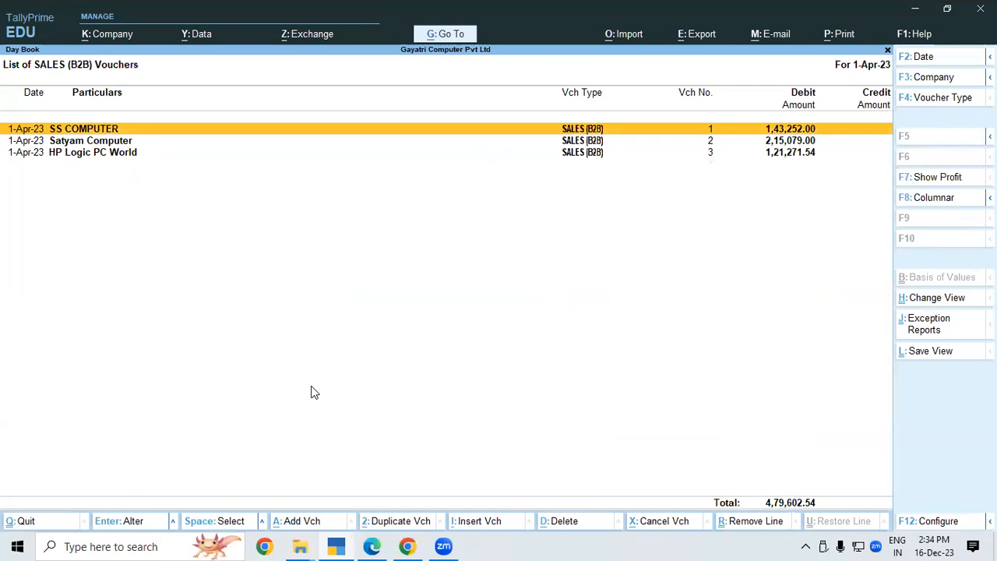
Open the HP Logic PC World sales voucher for alteration.
{"action": "key", "text": "Down"}
{"action": "key", "text": "Down"}
{"action": "key", "text": "Return"}
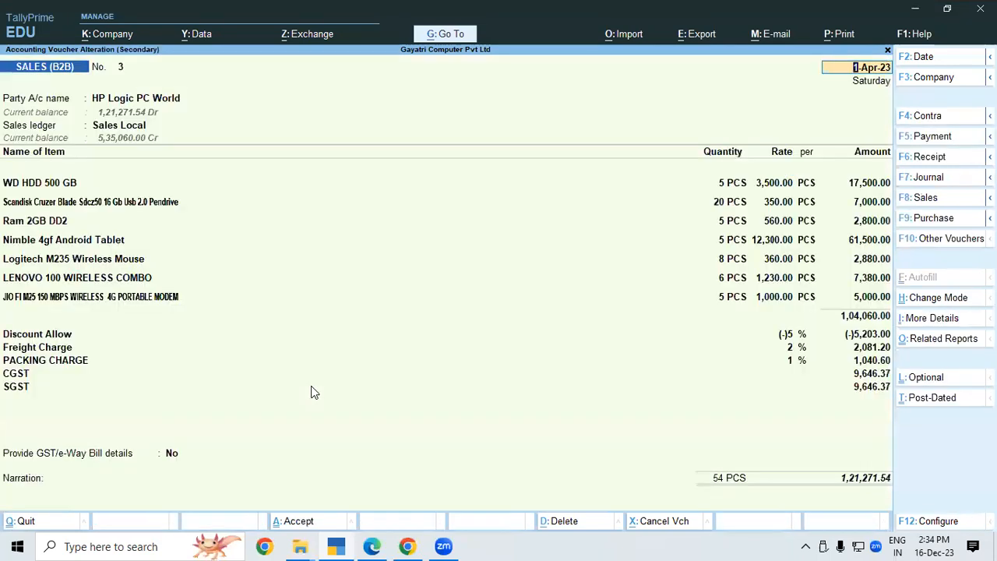
Replace the Freight Charge ledger in the voucher with TRANSPORTATION CHARGE, keeping its rate at 2%.
{"action": "left_click", "coordinate": [49, 350]}
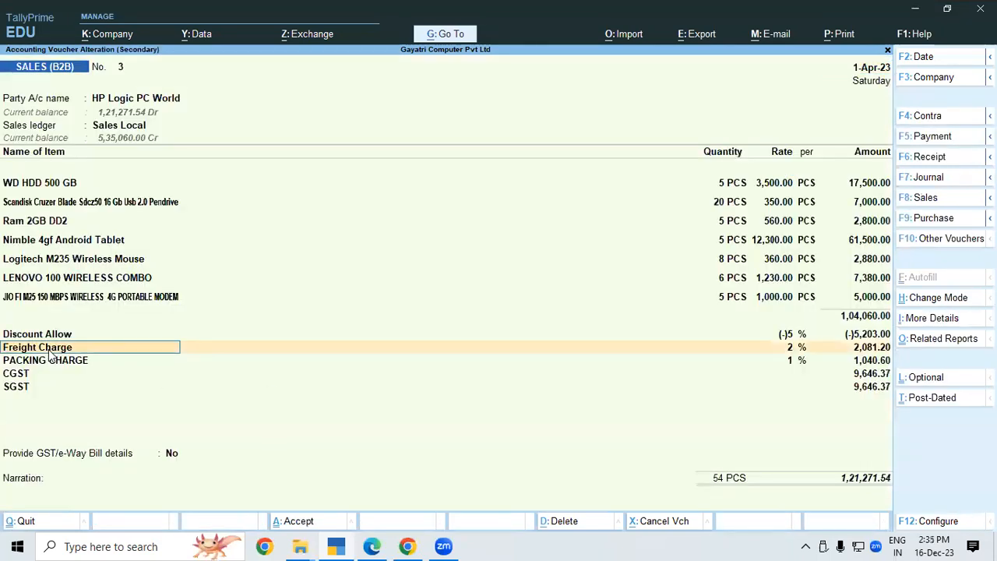
{"action": "type", "text": "Tra"}
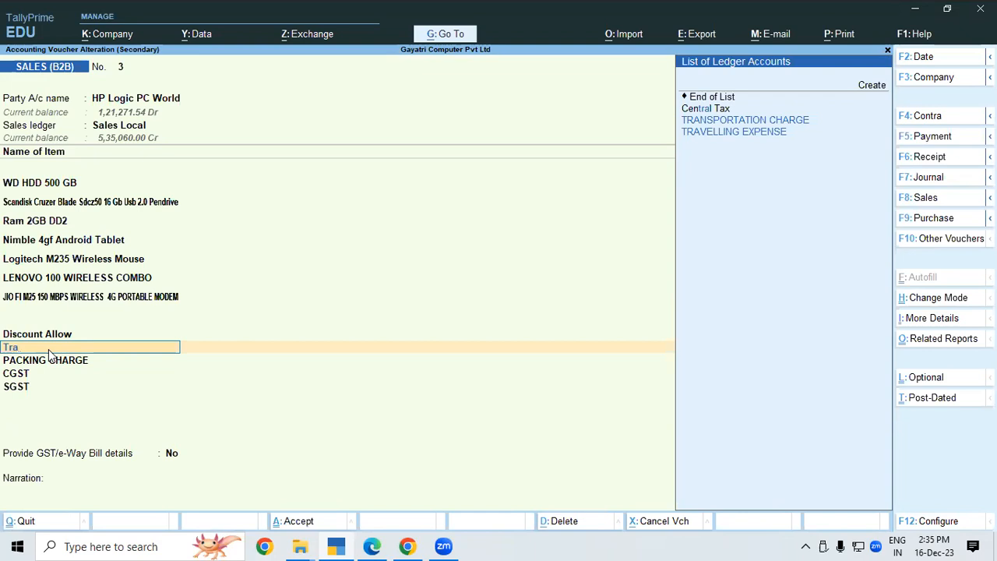
{"action": "key", "text": "Down"}
{"action": "key", "text": "Return"}
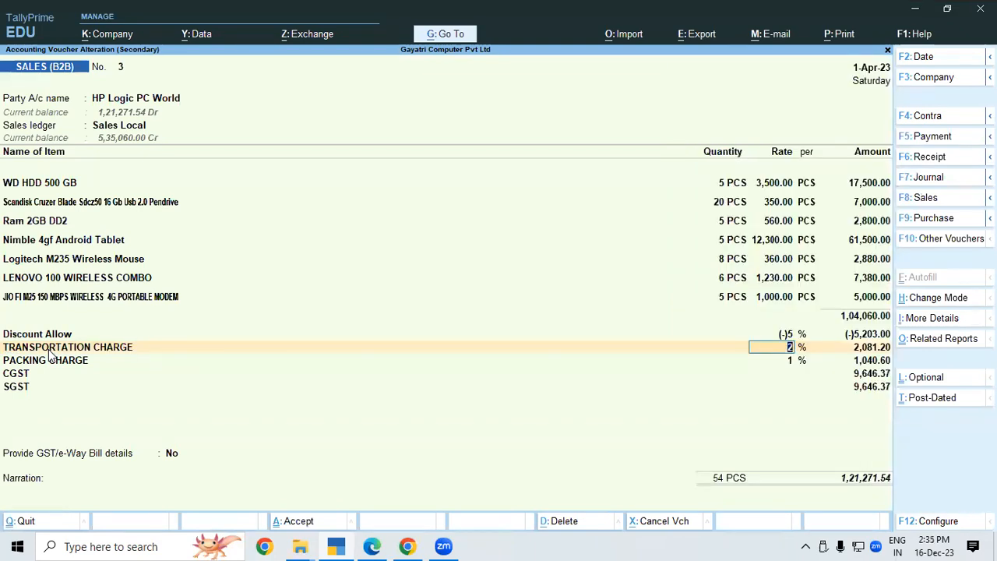
{"action": "key", "text": "Return"}
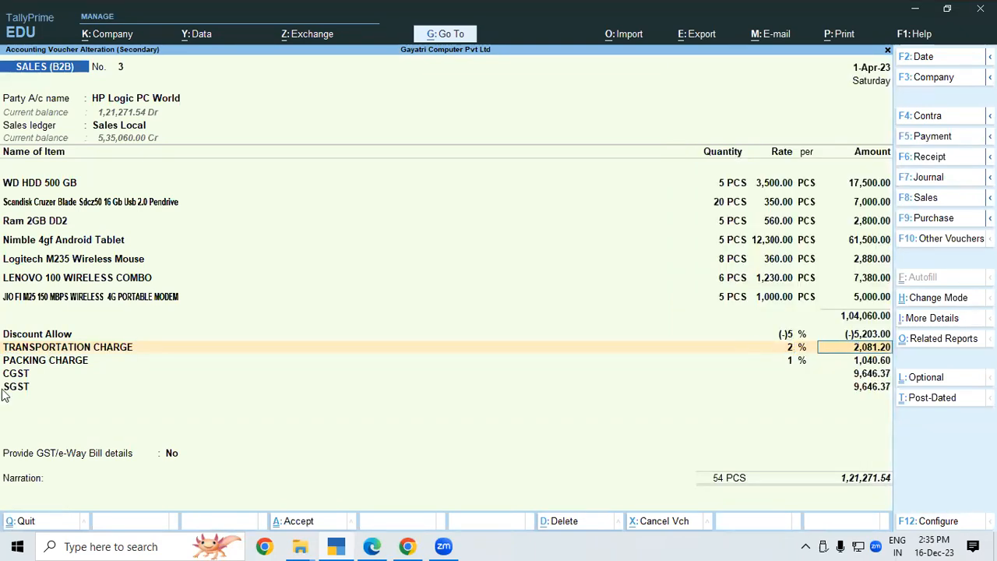
Check the sample voucher in the Edge PDF, return to TallyPrime and open the Discount Allow ledger for alteration.
{"action": "left_click", "coordinate": [374, 546]}
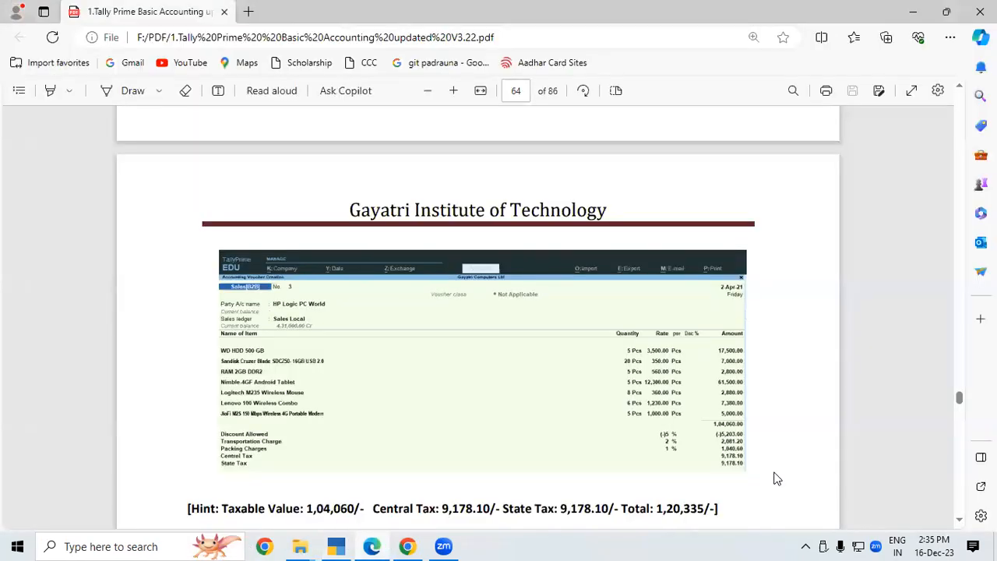
{"action": "left_click", "coordinate": [333, 545]}
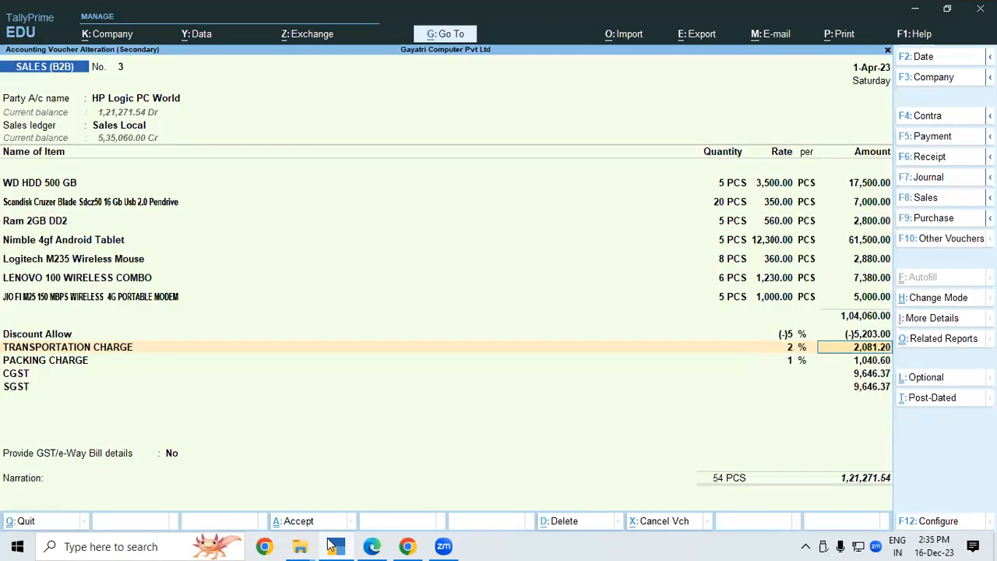
{"action": "left_click", "coordinate": [64, 335]}
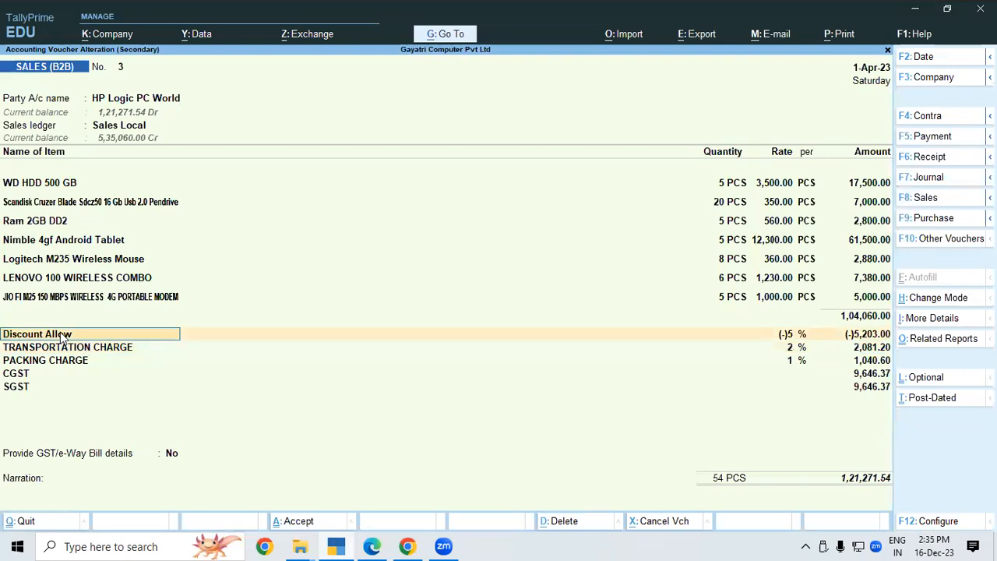
{"action": "key", "text": "ctrl+Return"}
{"action": "key", "text": "Return"}
{"action": "key", "text": "Return"}
{"action": "key", "text": "Return"}
{"action": "key", "text": "Return"}
{"action": "key", "text": "Return"}
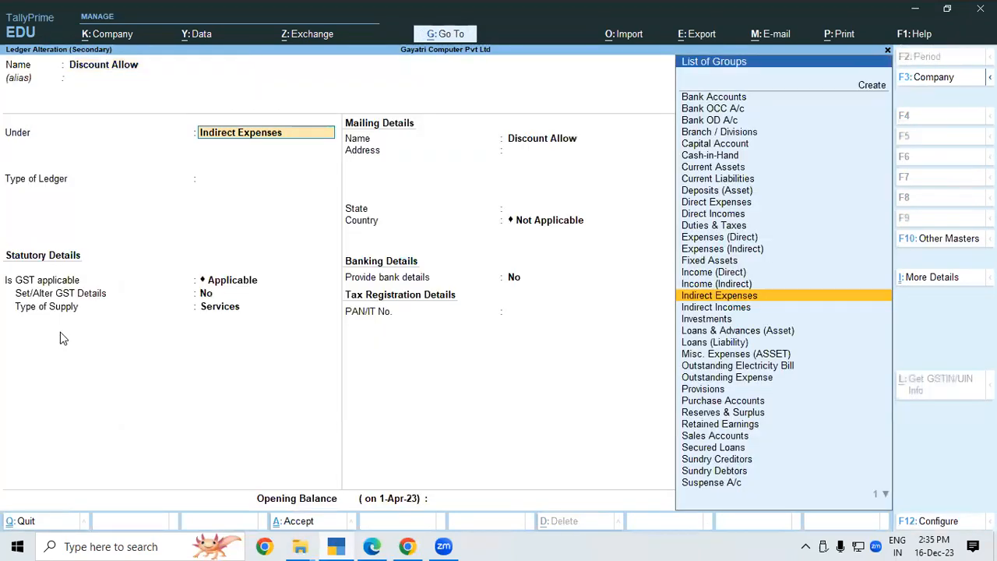
Set the Discount Allow ledger's GST applicability to Not Applicable, include it in the assessable value calculation for GST, and save the ledger.
{"action": "key", "text": "BackSpace"}
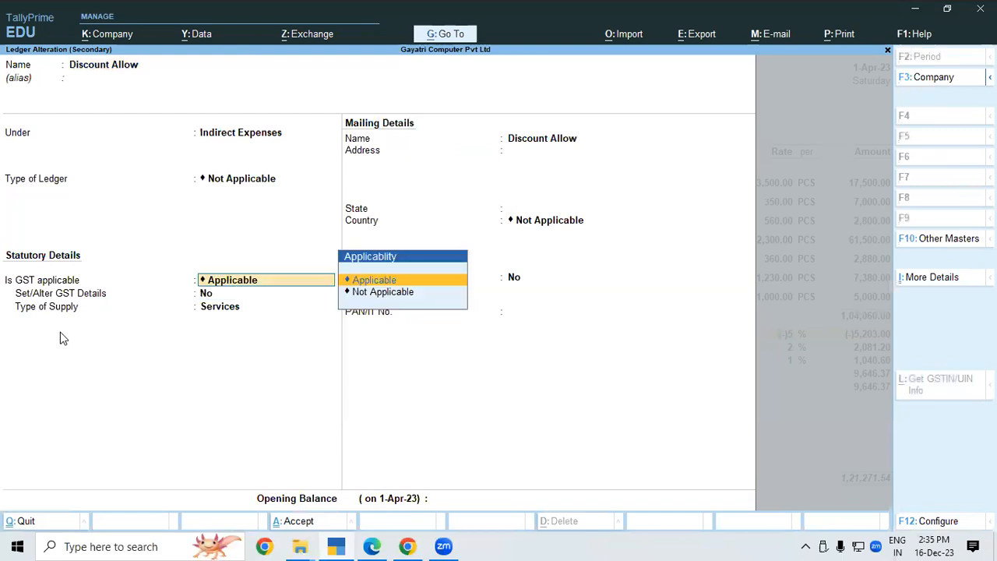
{"action": "key", "text": "Down"}
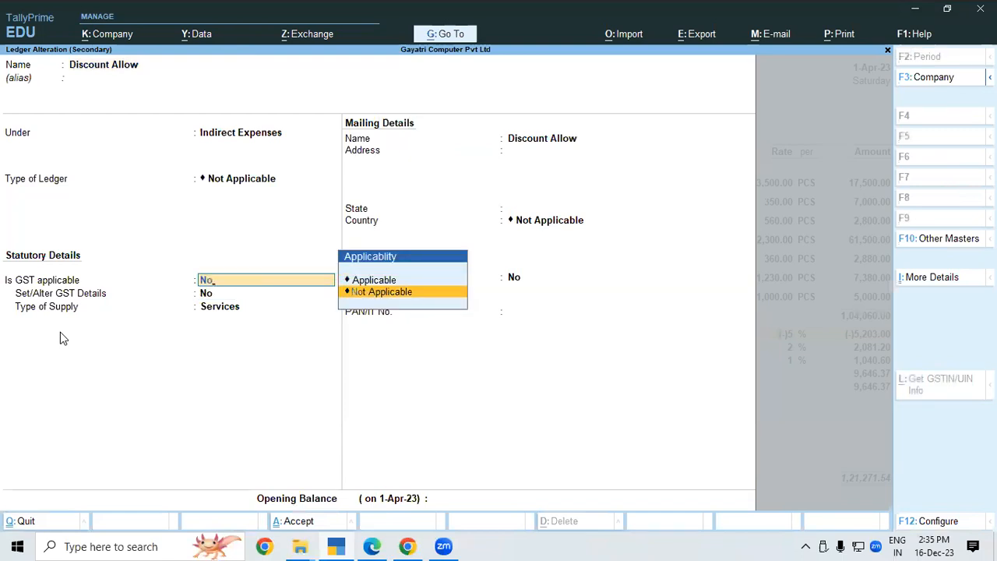
{"action": "key", "text": "Return"}
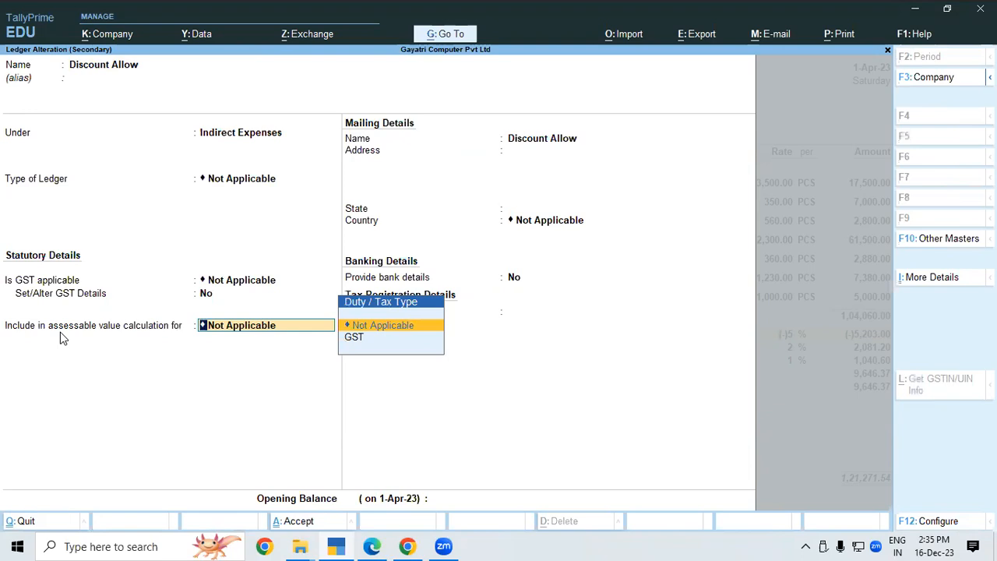
{"action": "key", "text": "Down"}
{"action": "key", "text": "Return"}
{"action": "key", "text": "Up"}
{"action": "key", "text": "Return"}
{"action": "key", "text": "Return"}
{"action": "key", "text": "Return"}
{"action": "key", "text": "Return"}
{"action": "key", "text": "Return"}
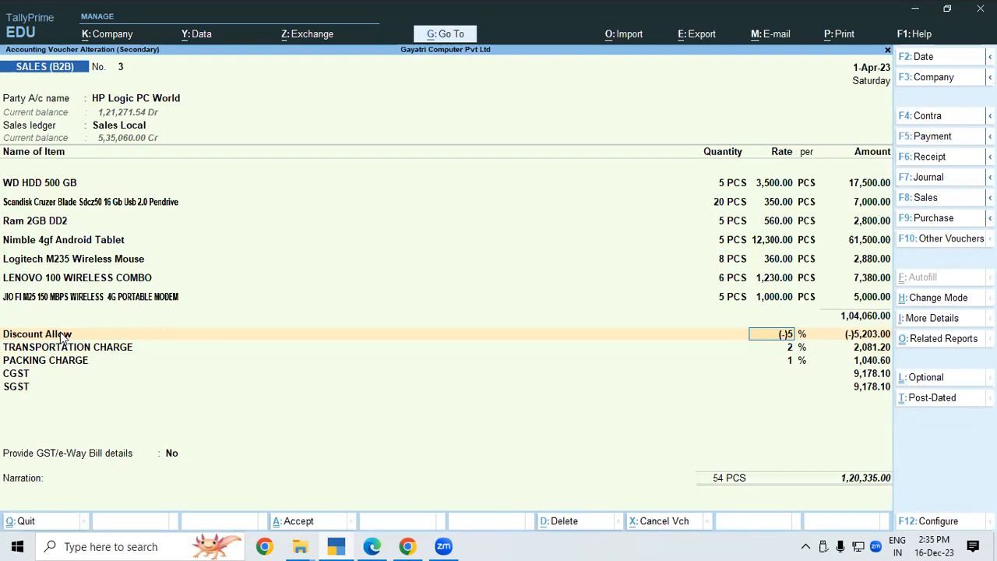
Save the altered HP Logic PC World voucher and decline sending its details for e-Way Bill generation.
{"action": "key", "text": "ctrl"}
{"action": "key", "text": "ctrl+a"}
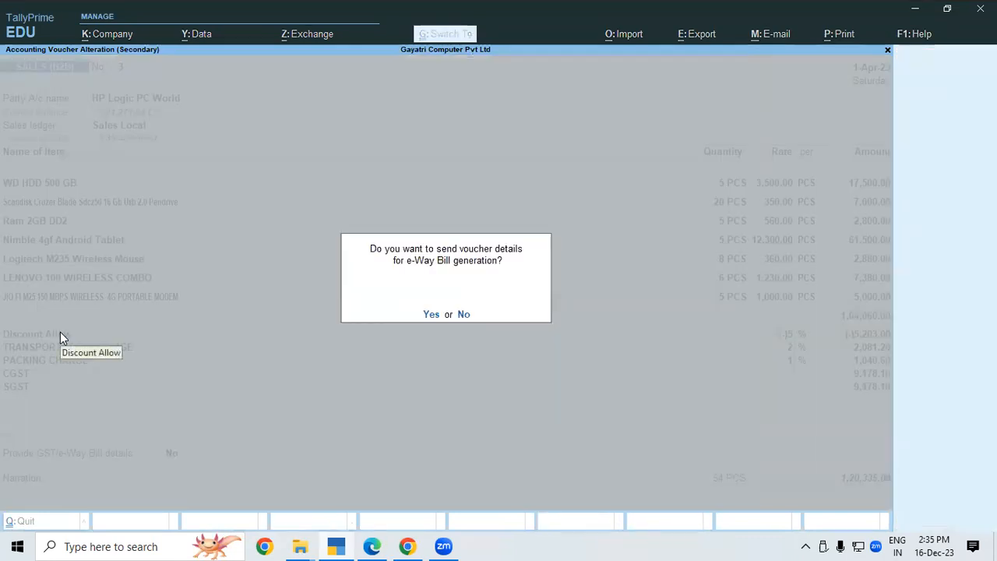
{"action": "left_click", "coordinate": [464, 314]}
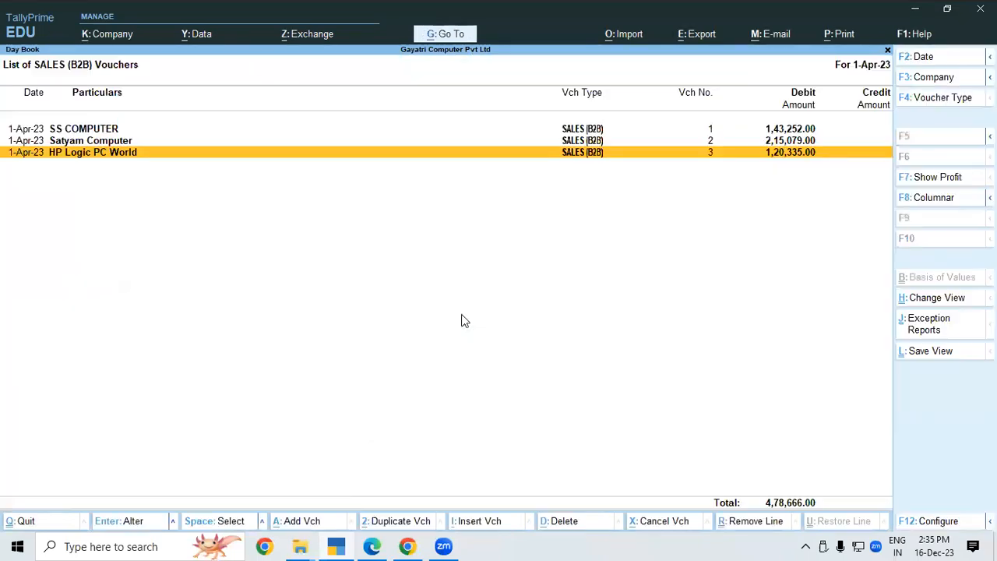
Switch to the Edge PDF and review the sample voucher's tax hint, the note on discount, freight and packing charges, and the solution text.
{"action": "left_click", "coordinate": [381, 545]}
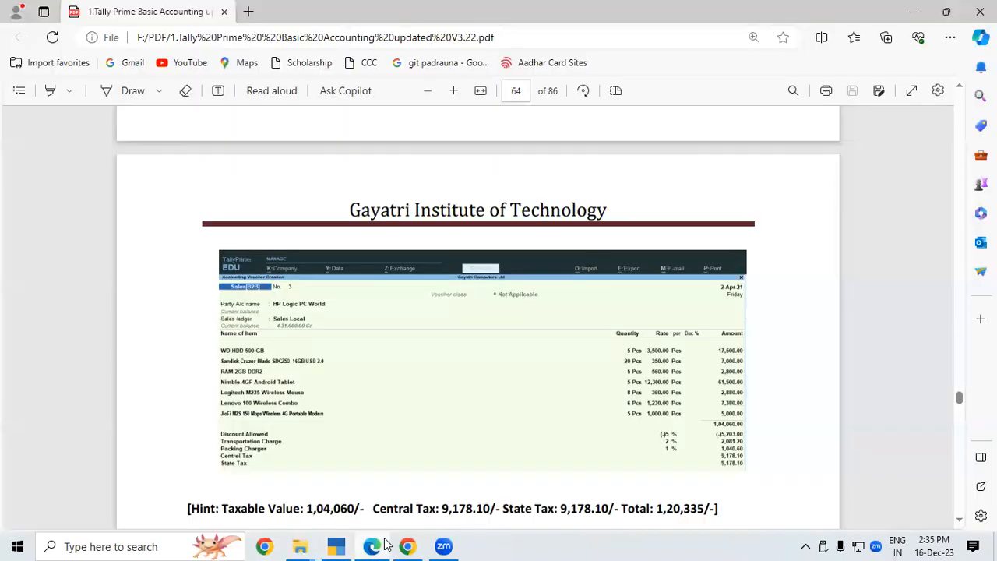
{"action": "left_click", "coordinate": [958, 519]}
{"action": "left_click", "coordinate": [960, 522]}
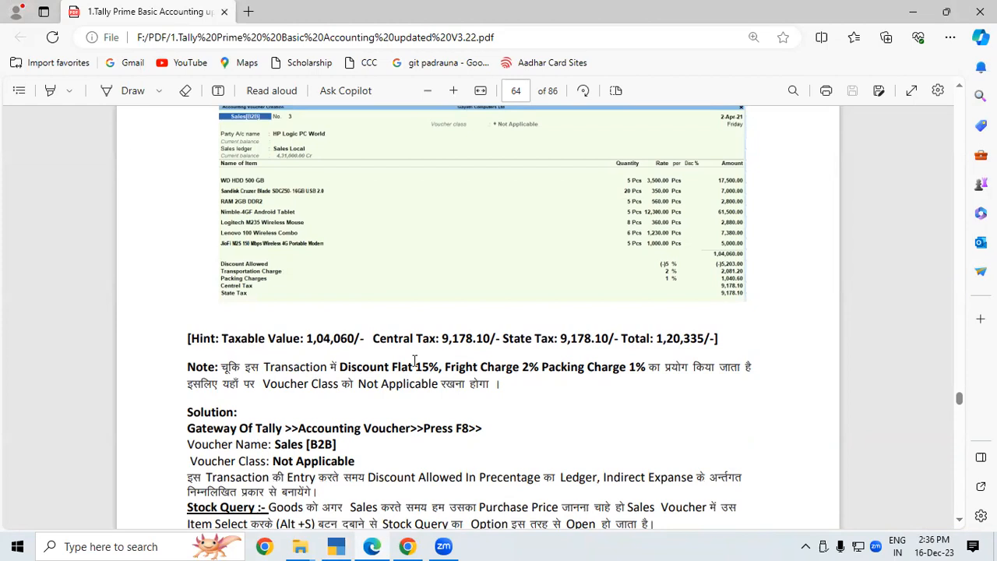
{"action": "left_click_drag", "start_coordinate": [457, 367], "coordinate": [499, 374]}
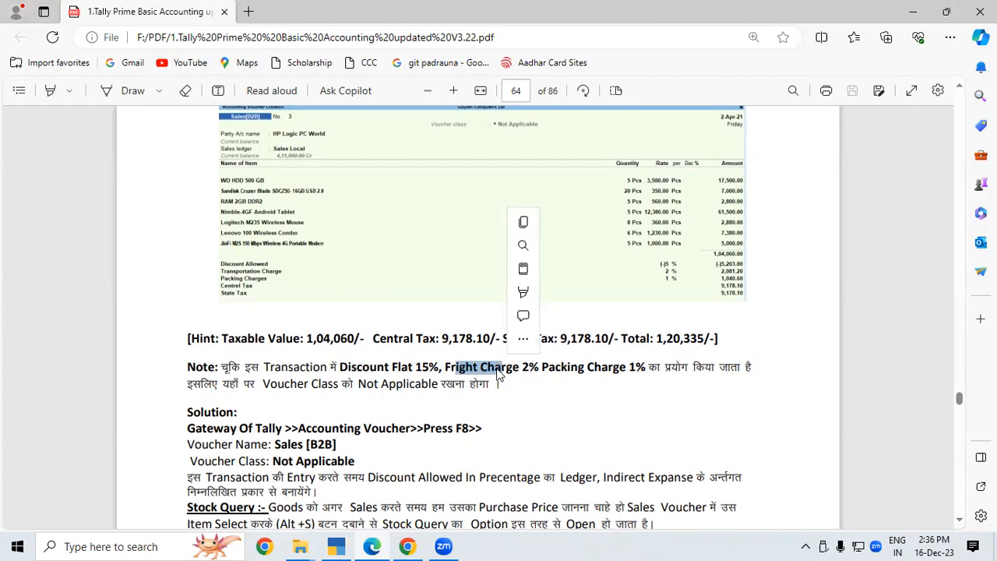
{"action": "left_click_drag", "start_coordinate": [499, 375], "coordinate": [495, 373]}
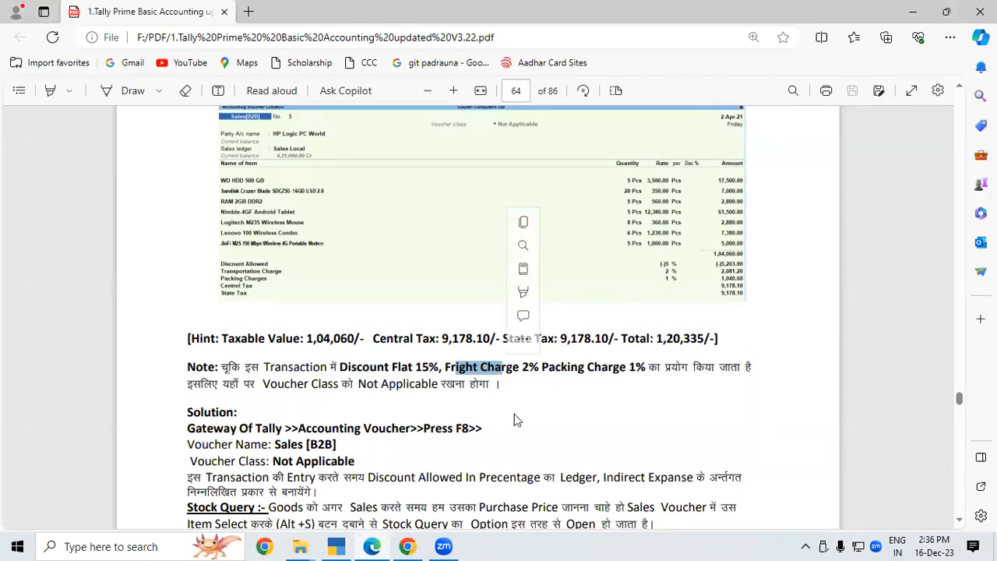
{"action": "left_click", "coordinate": [517, 416]}
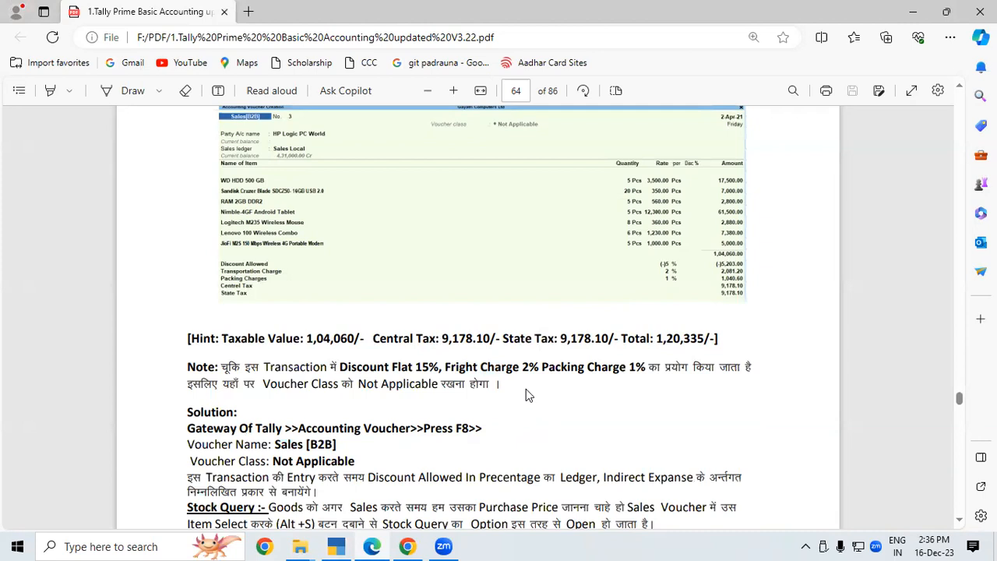
{"action": "left_click_drag", "start_coordinate": [480, 367], "coordinate": [519, 368]}
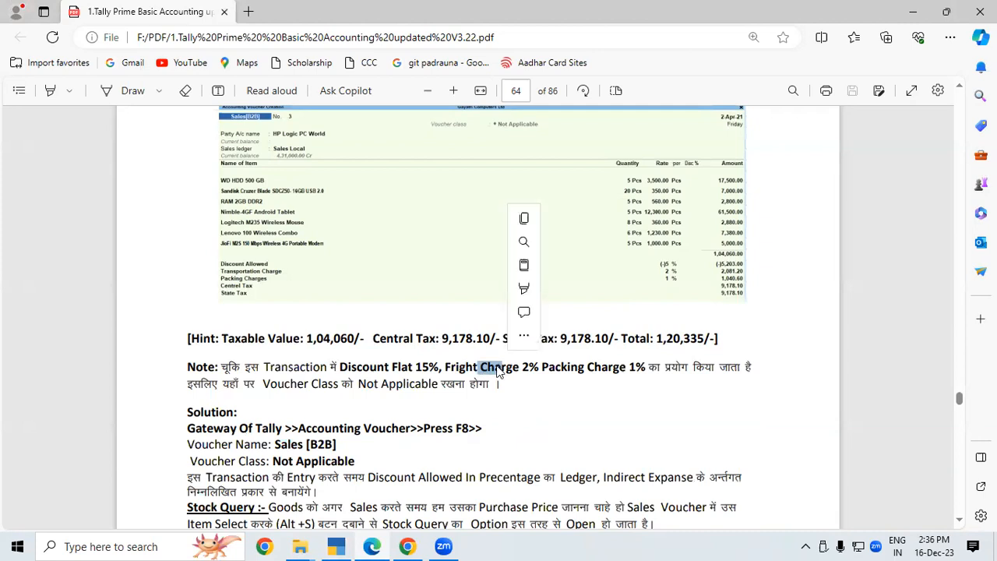
{"action": "left_click_drag", "start_coordinate": [580, 373], "coordinate": [609, 369]}
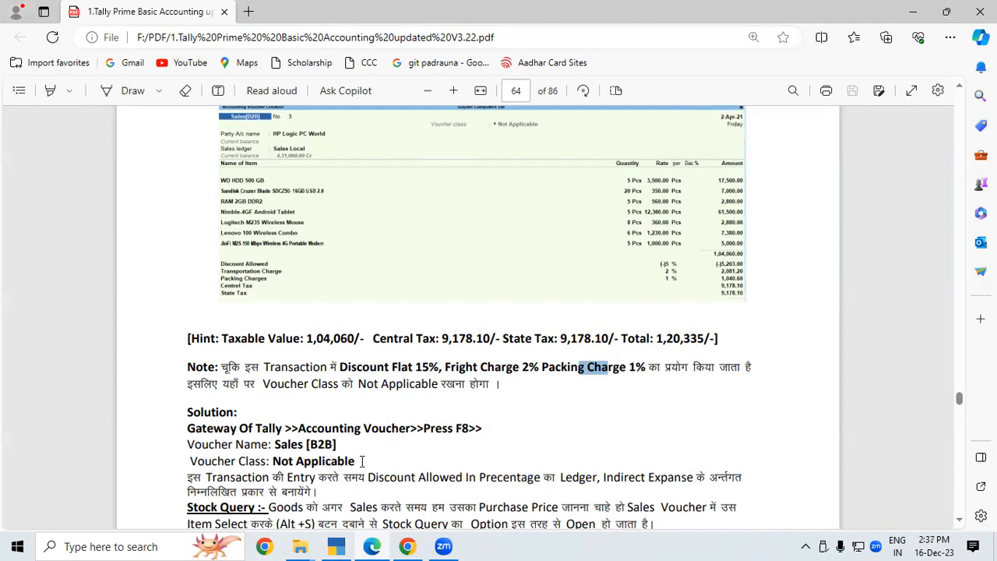
{"action": "left_click", "coordinate": [959, 520]}
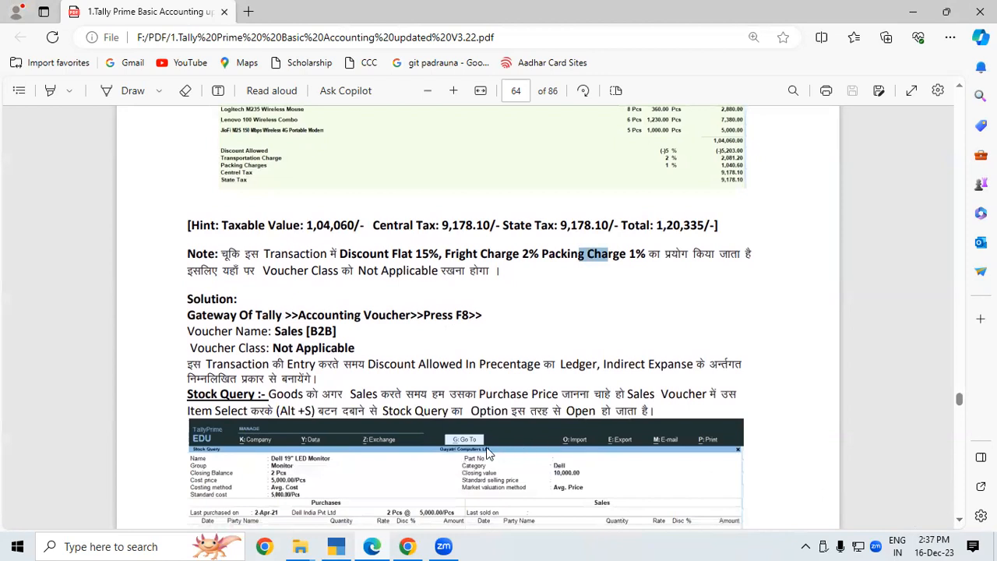